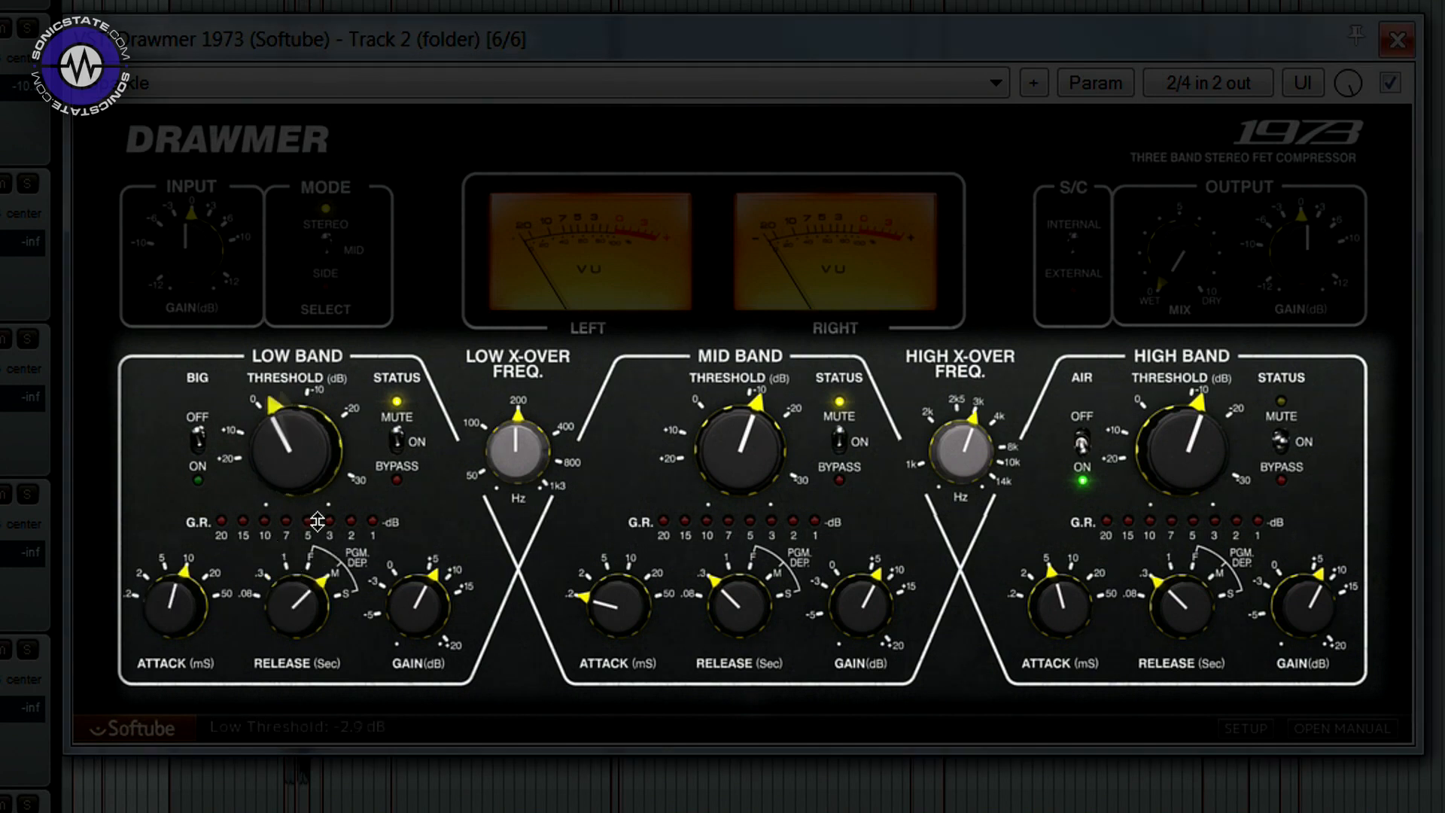
- Set the low band's gain to 1.3 dB, attack to about 5 ms and release to F
drag(418, 621, 423, 671)
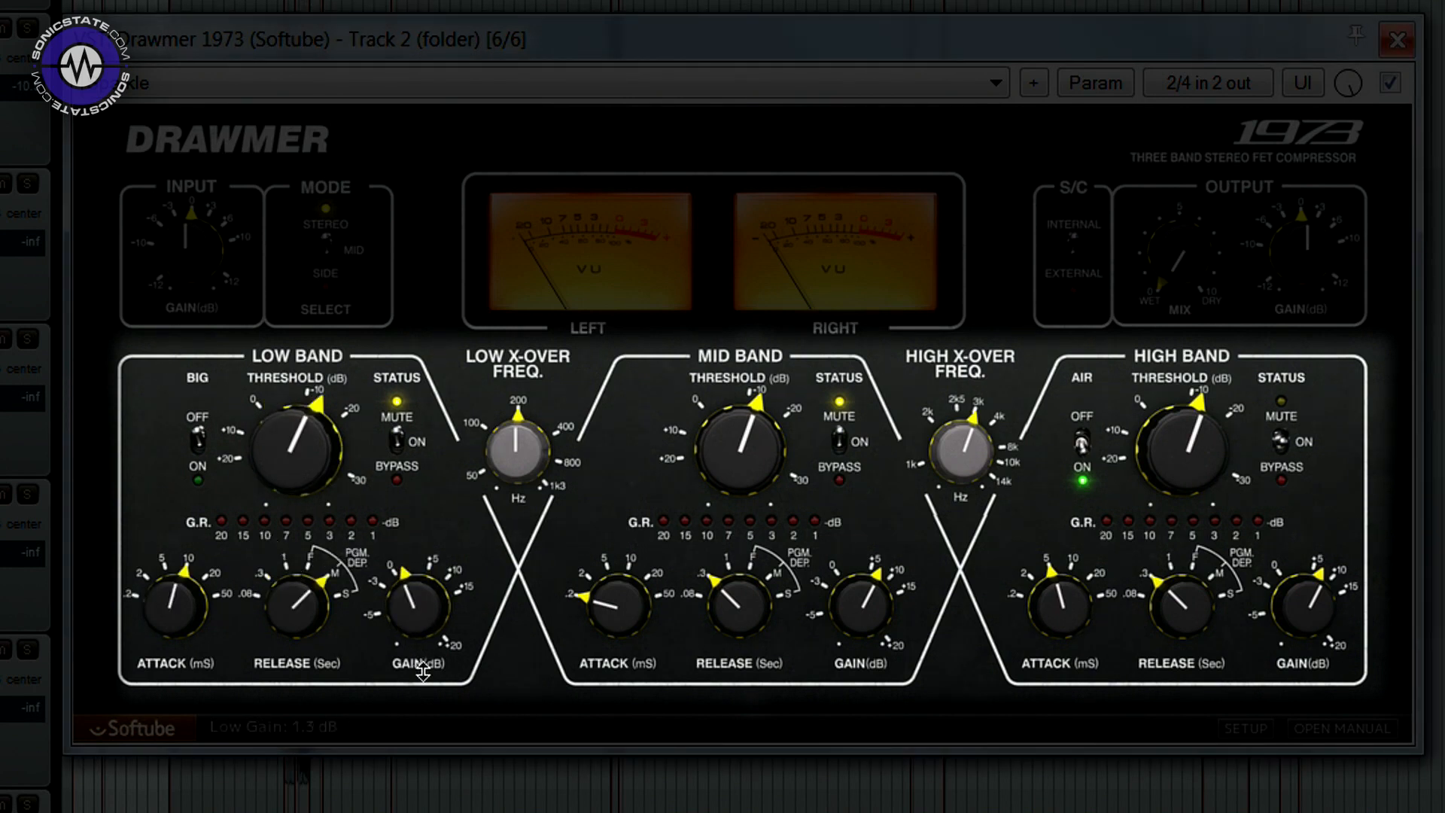
drag(183, 621, 190, 660)
drag(303, 623, 306, 641)
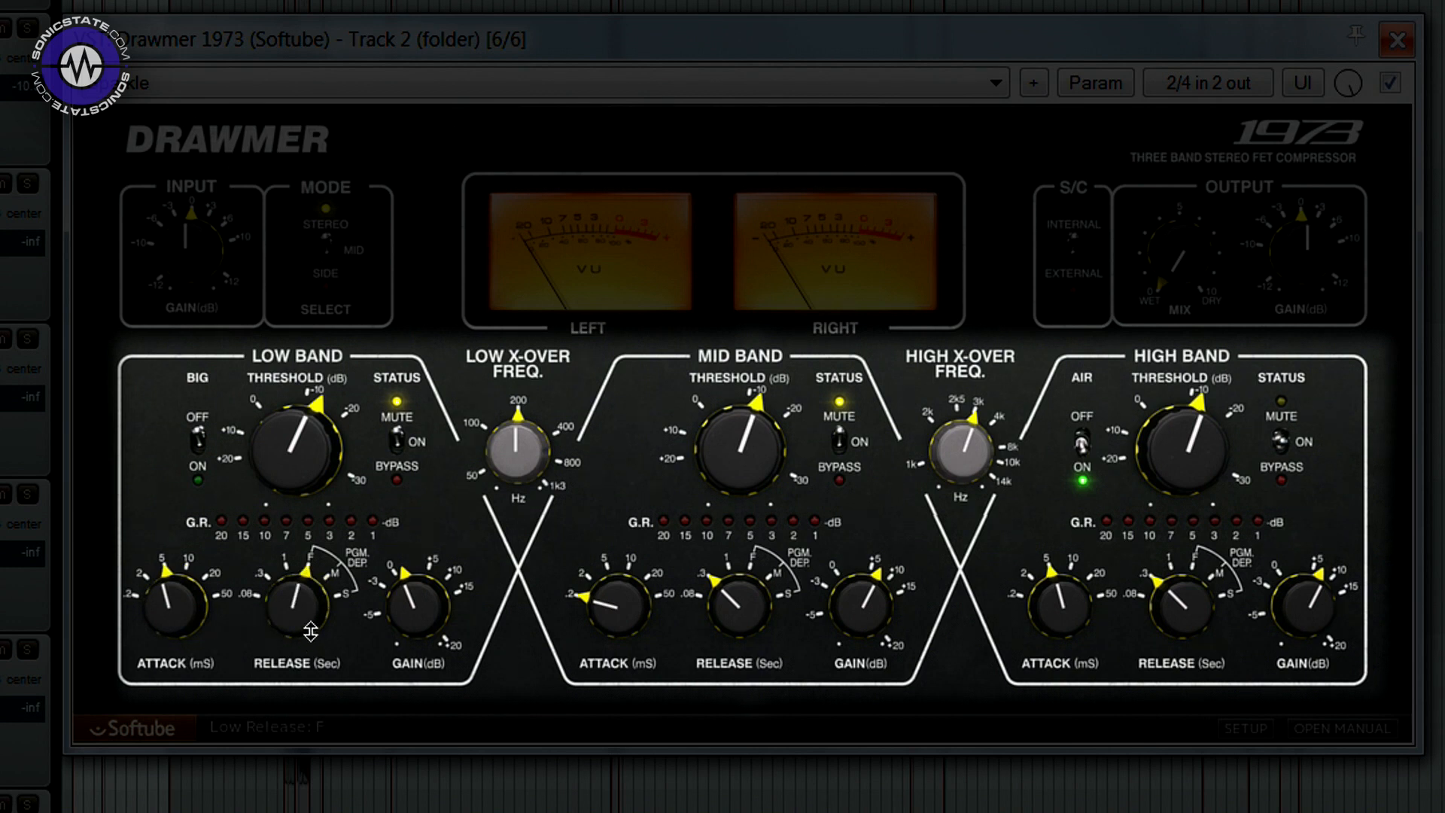
- Bypass the low band, and solo the low, mid and high bands one after another
click(398, 456)
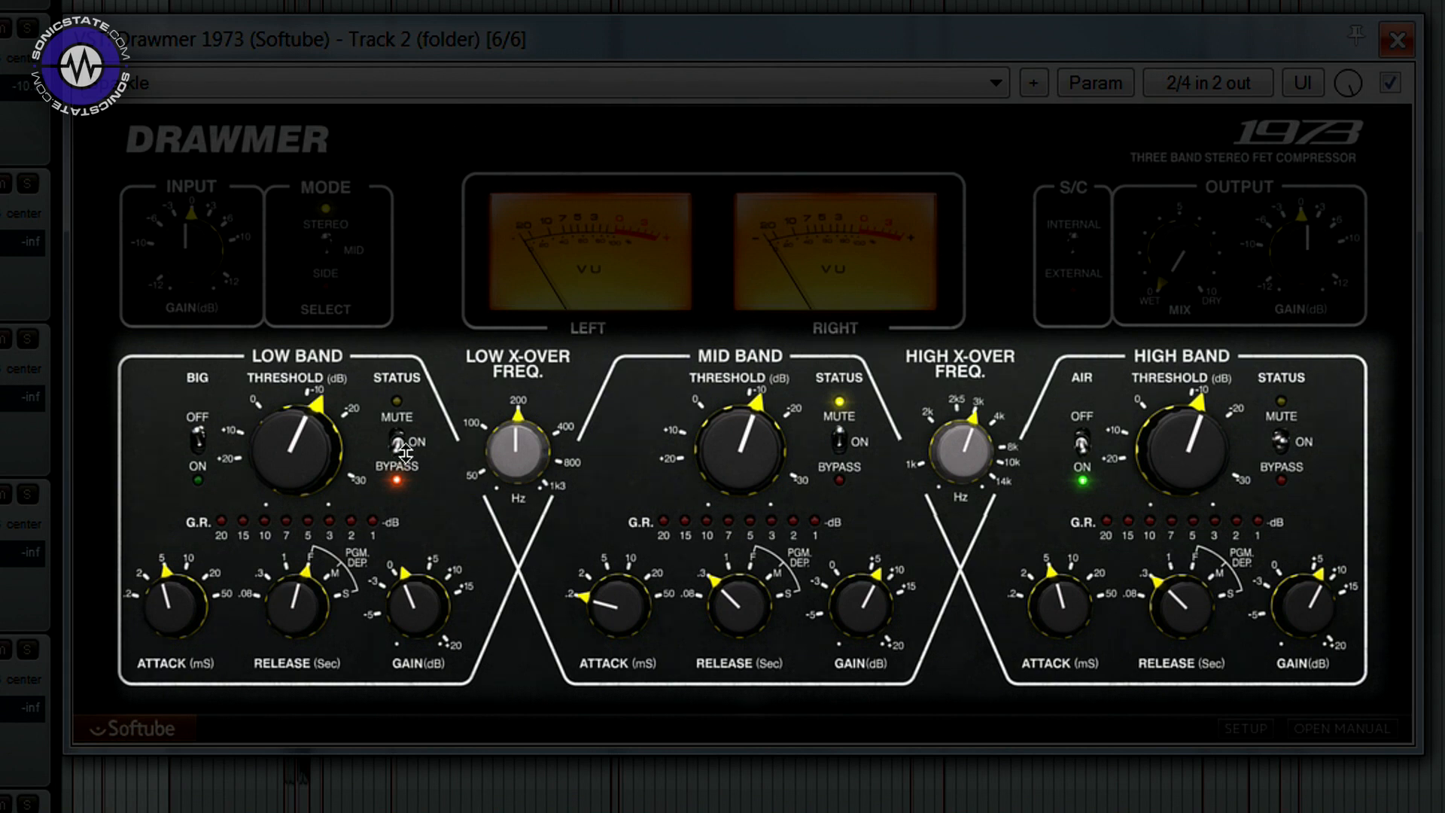
click(405, 383)
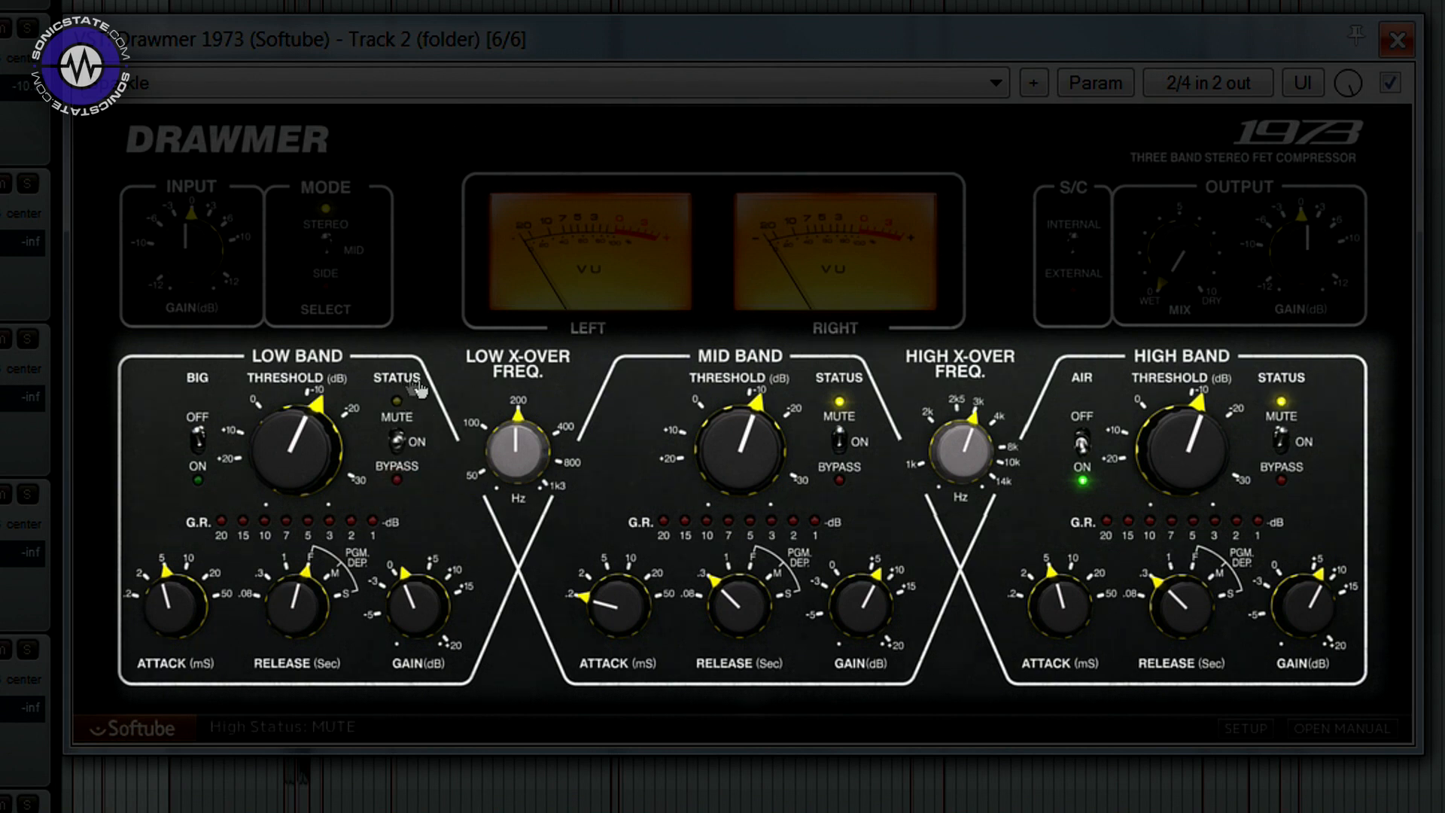
click(840, 393)
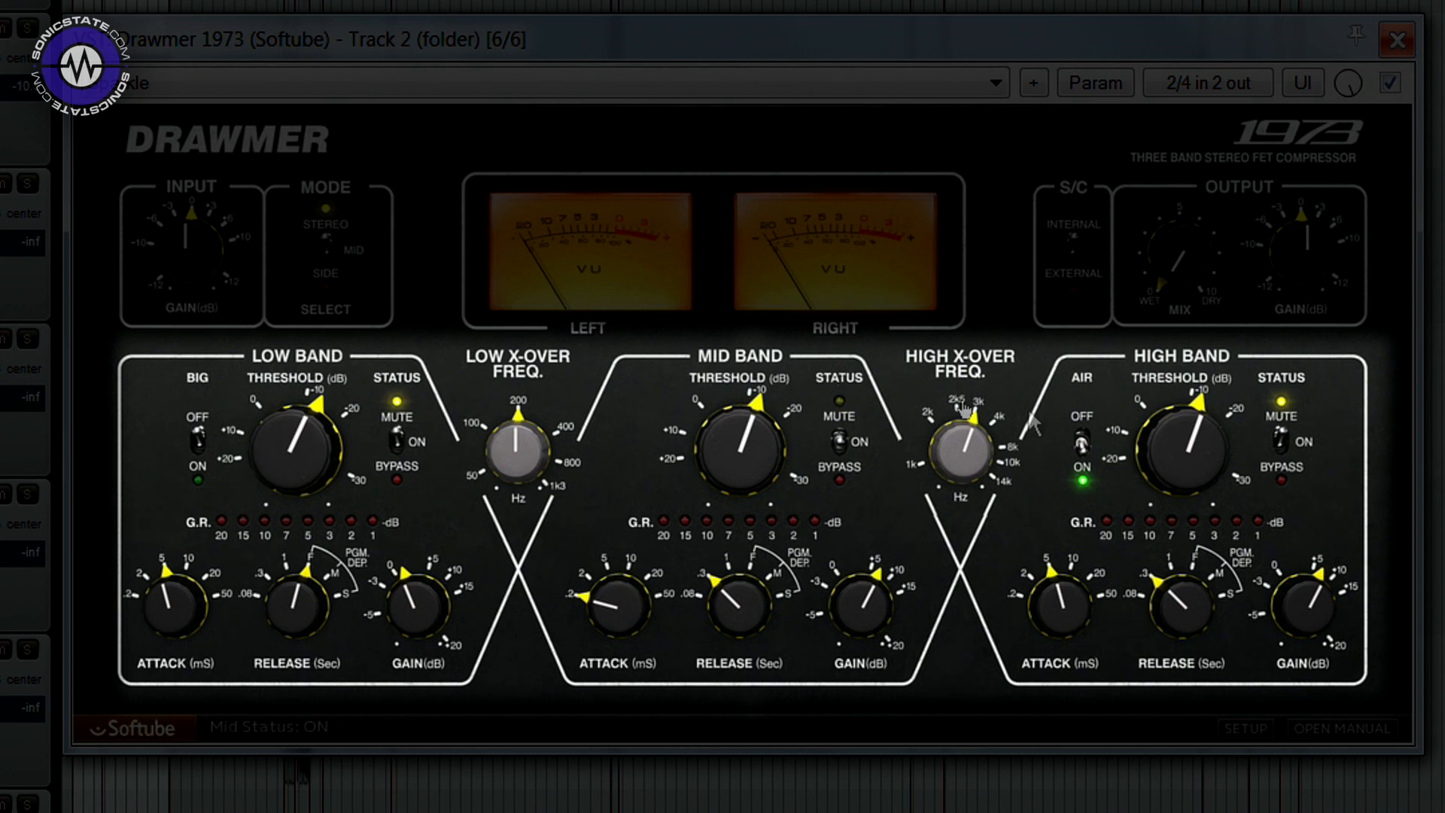
click(1288, 387)
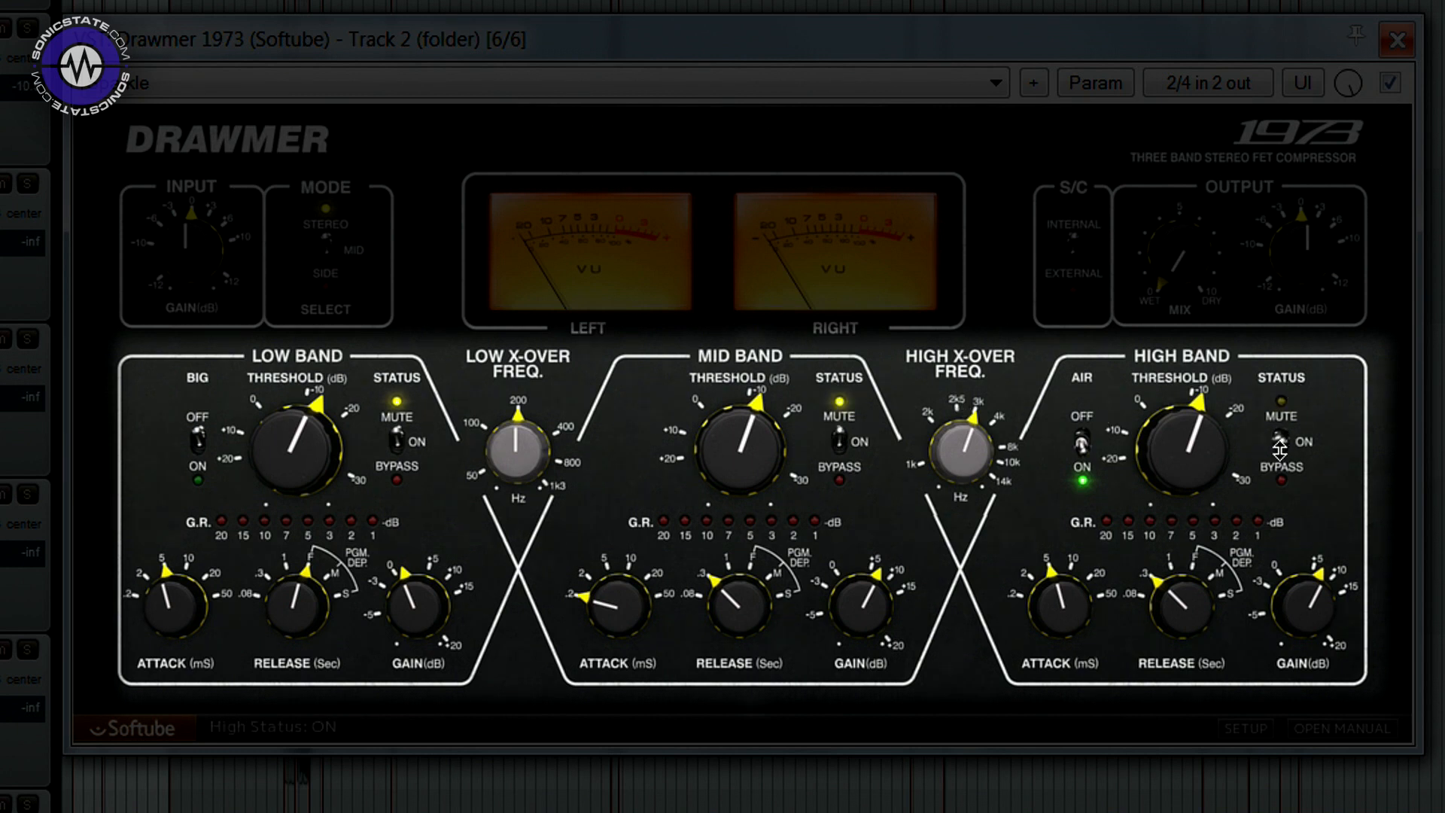
- Turn all three bands on with matching thresholds, M release, gains of about 0.3 dB and 0.2 ms attacks
drag(1280, 450, 1210, 494)
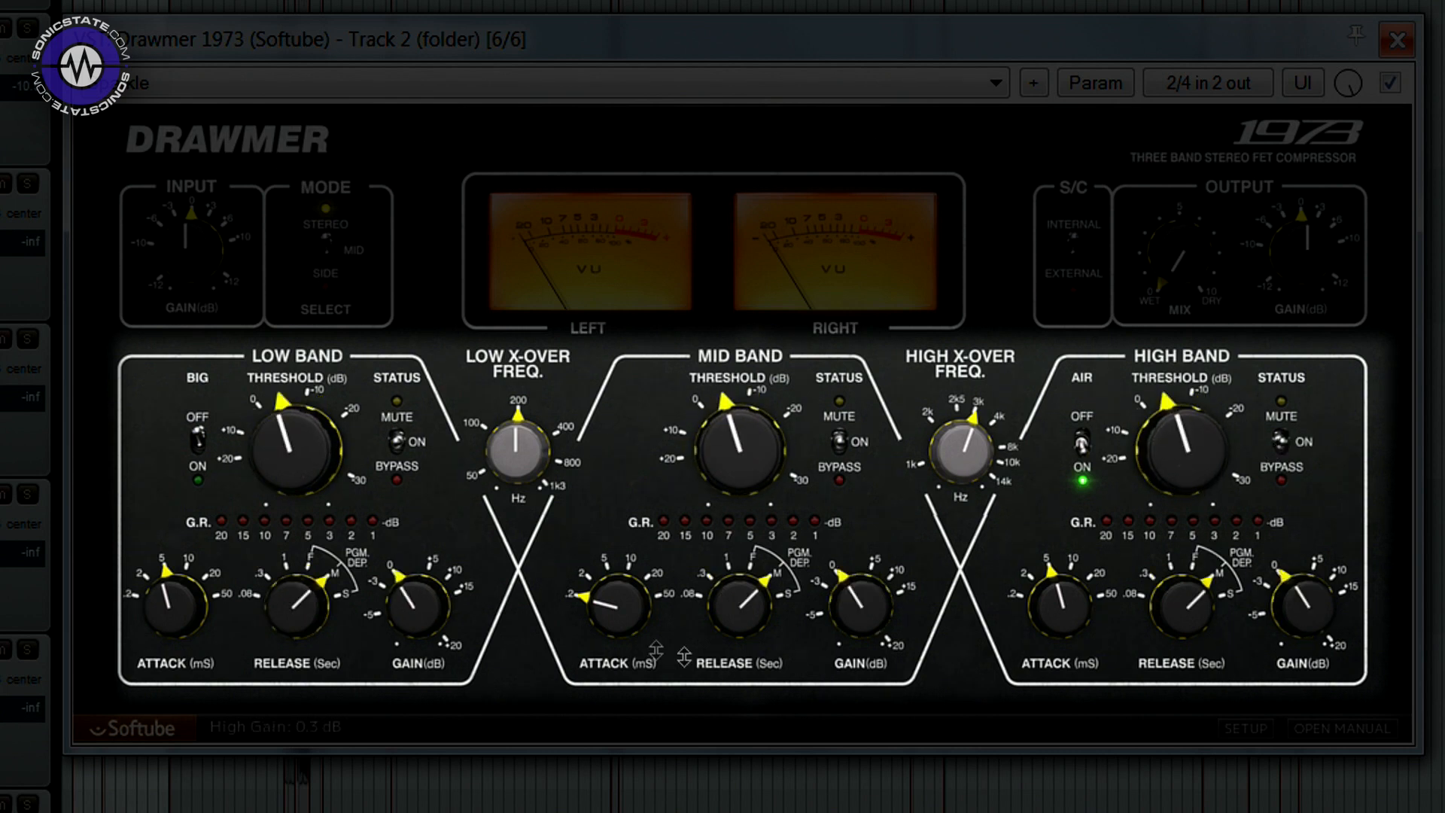
mouse_move(610, 607)
mouse_down()
mouse_move(622, 522)
mouse_move(641, 555)
mouse_move(638, 611)
mouse_move(630, 592)
mouse_up()
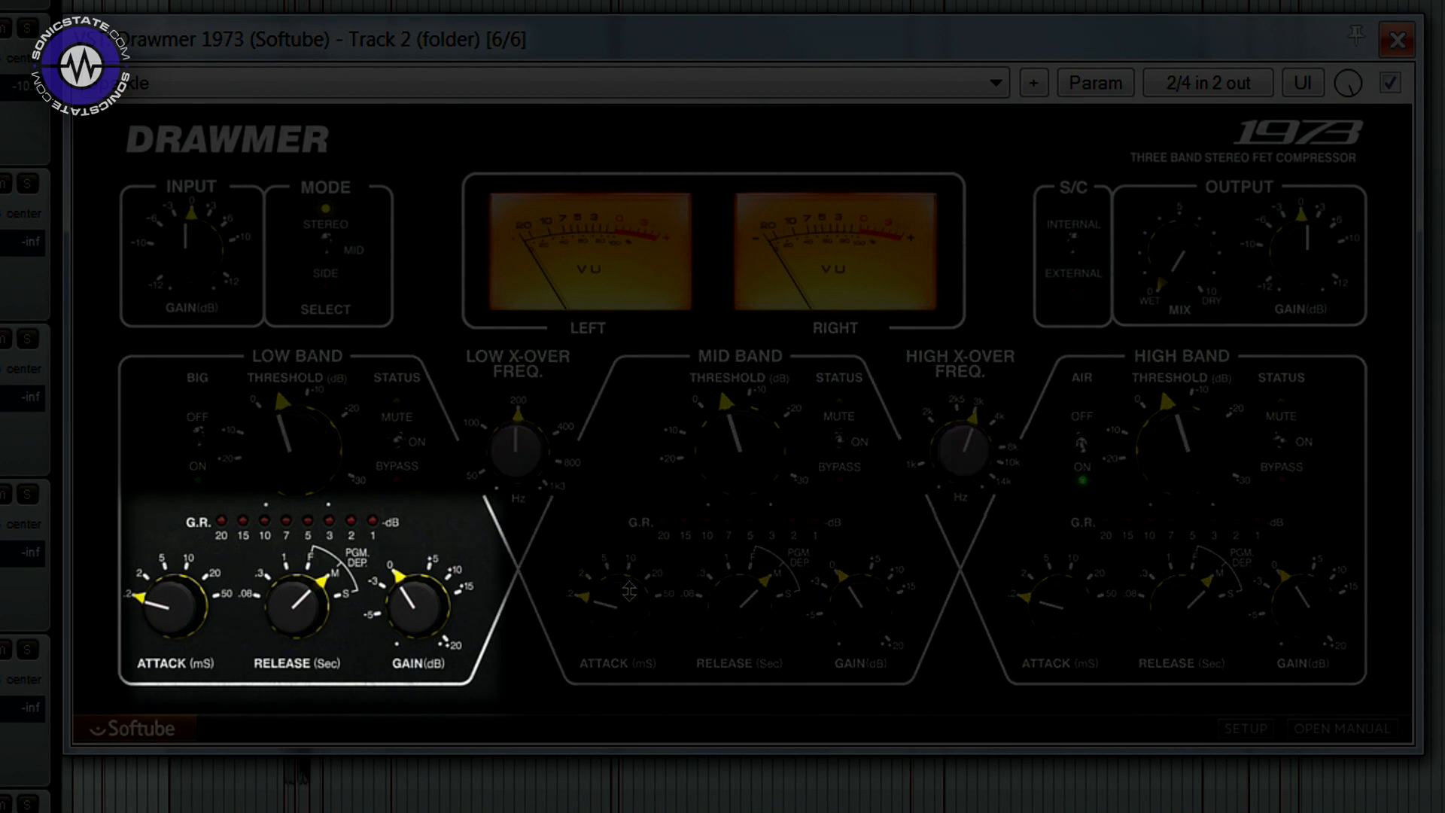
- Set the low band's attack to about 10 ms and its release to S
drag(175, 604, 202, 512)
drag(295, 576, 313, 555)
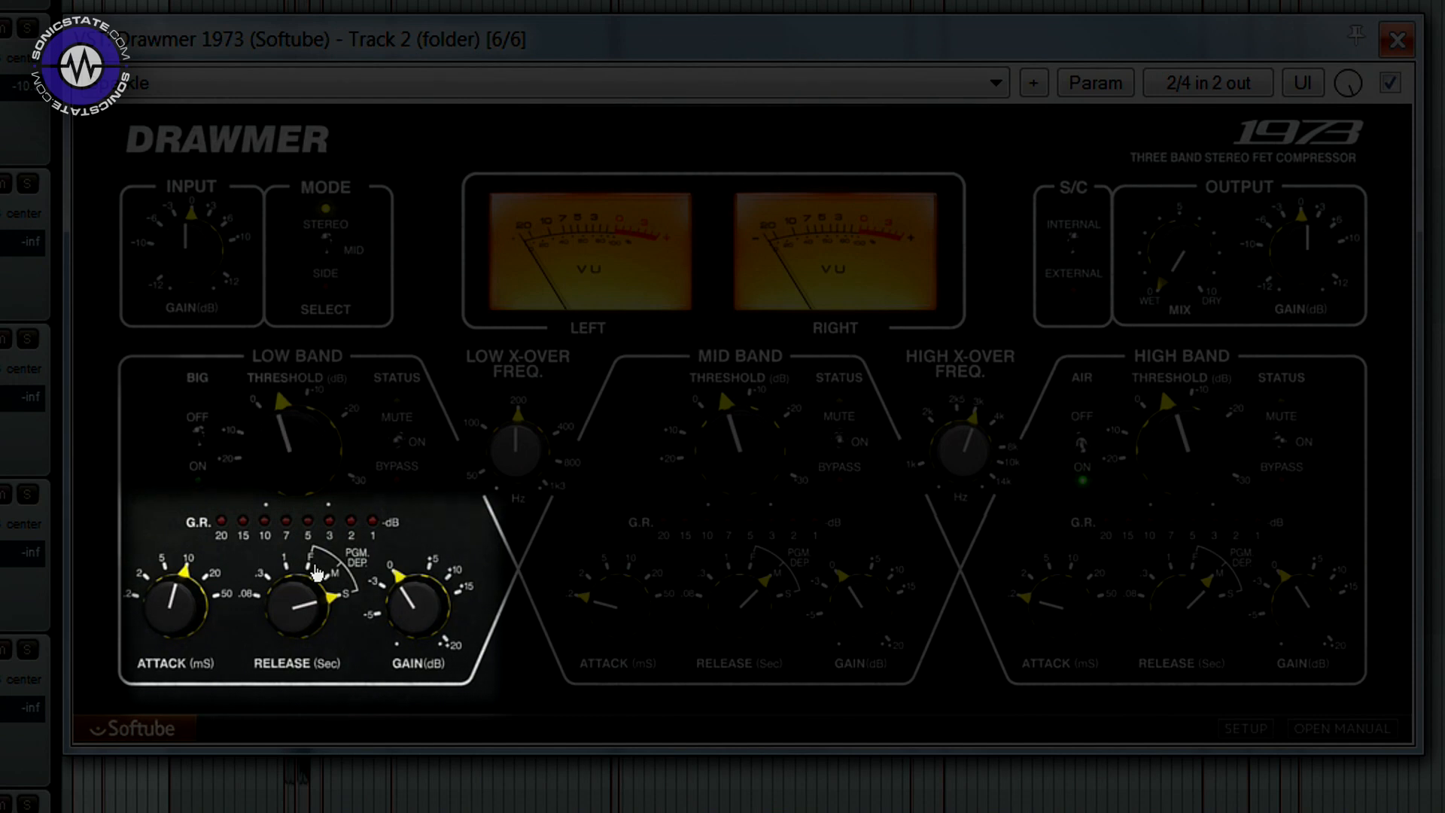
- Try the low band's Big switch and the high band's Air switch, leaving Big off and Air on
click(198, 449)
click(199, 450)
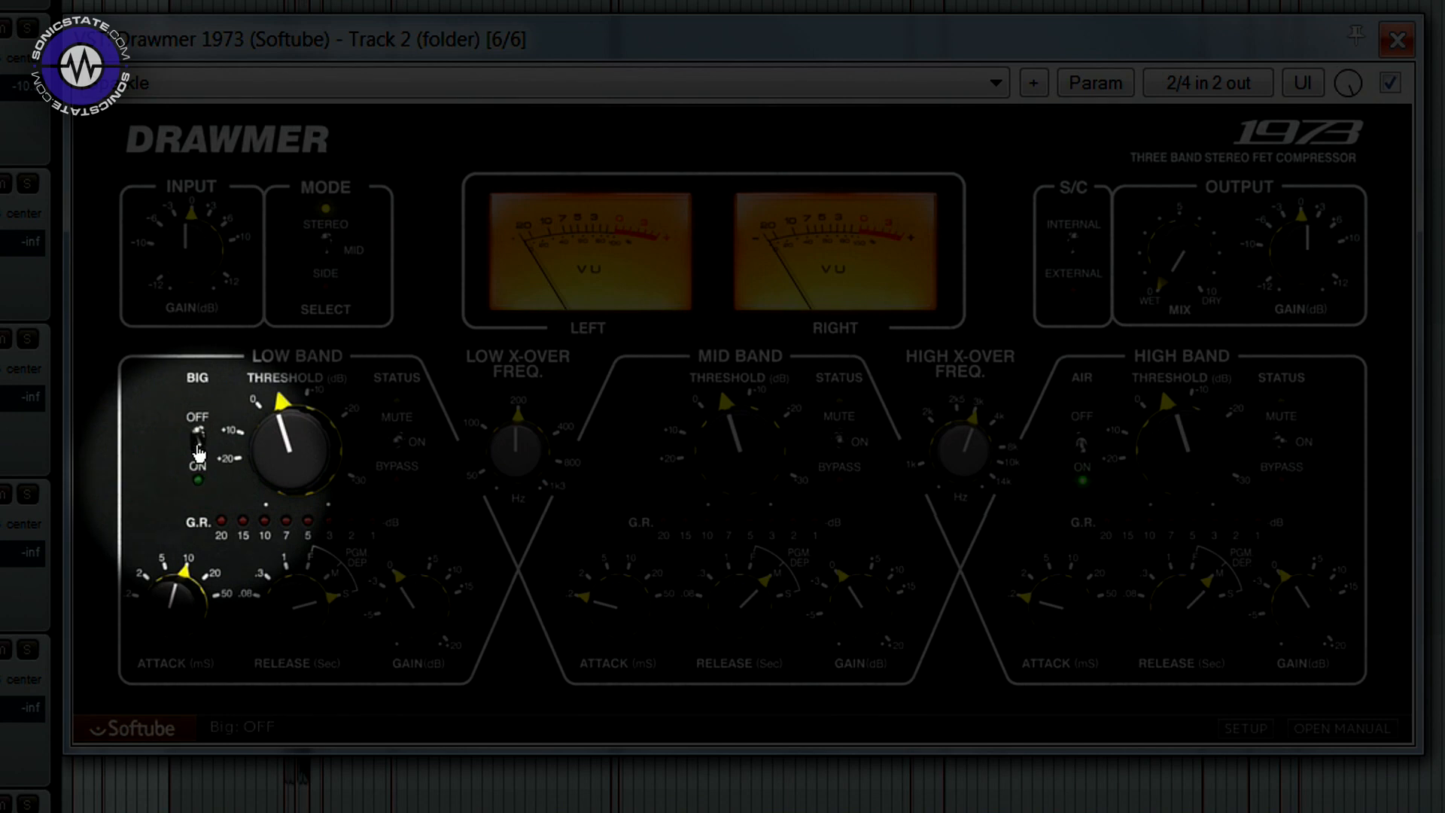
click(1086, 452)
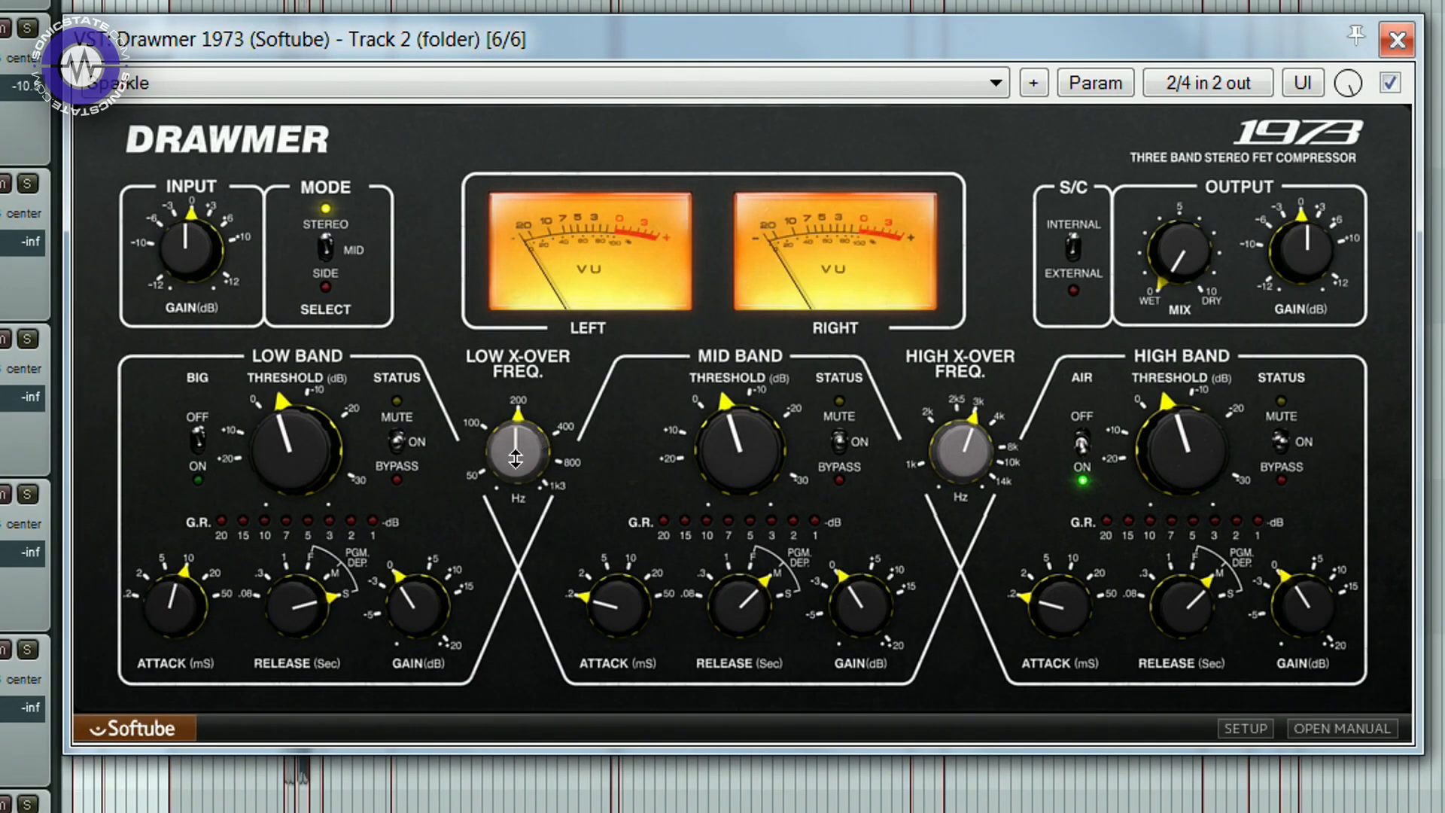
- Set the low crossover frequency slightly below 100 Hz and the high crossover frequency to 5.0 kHz
drag(530, 449, 534, 550)
mouse_move(964, 459)
mouse_down()
mouse_move(970, 498)
mouse_move(988, 450)
mouse_move(964, 452)
mouse_up()
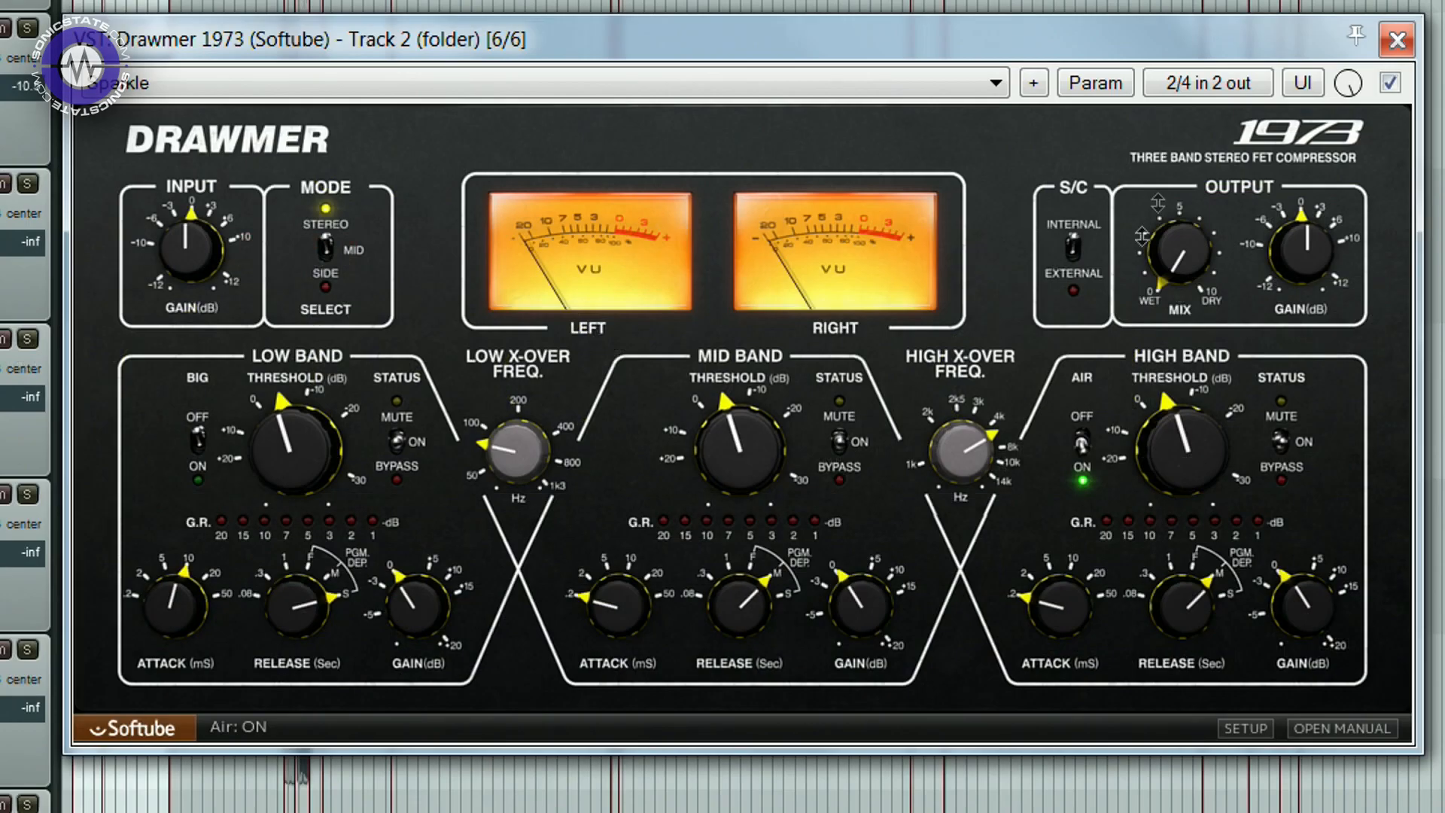
- Try the output Mix control, leaving it at WET, and set the input gain to 3.3 dB
drag(1179, 259, 1180, 279)
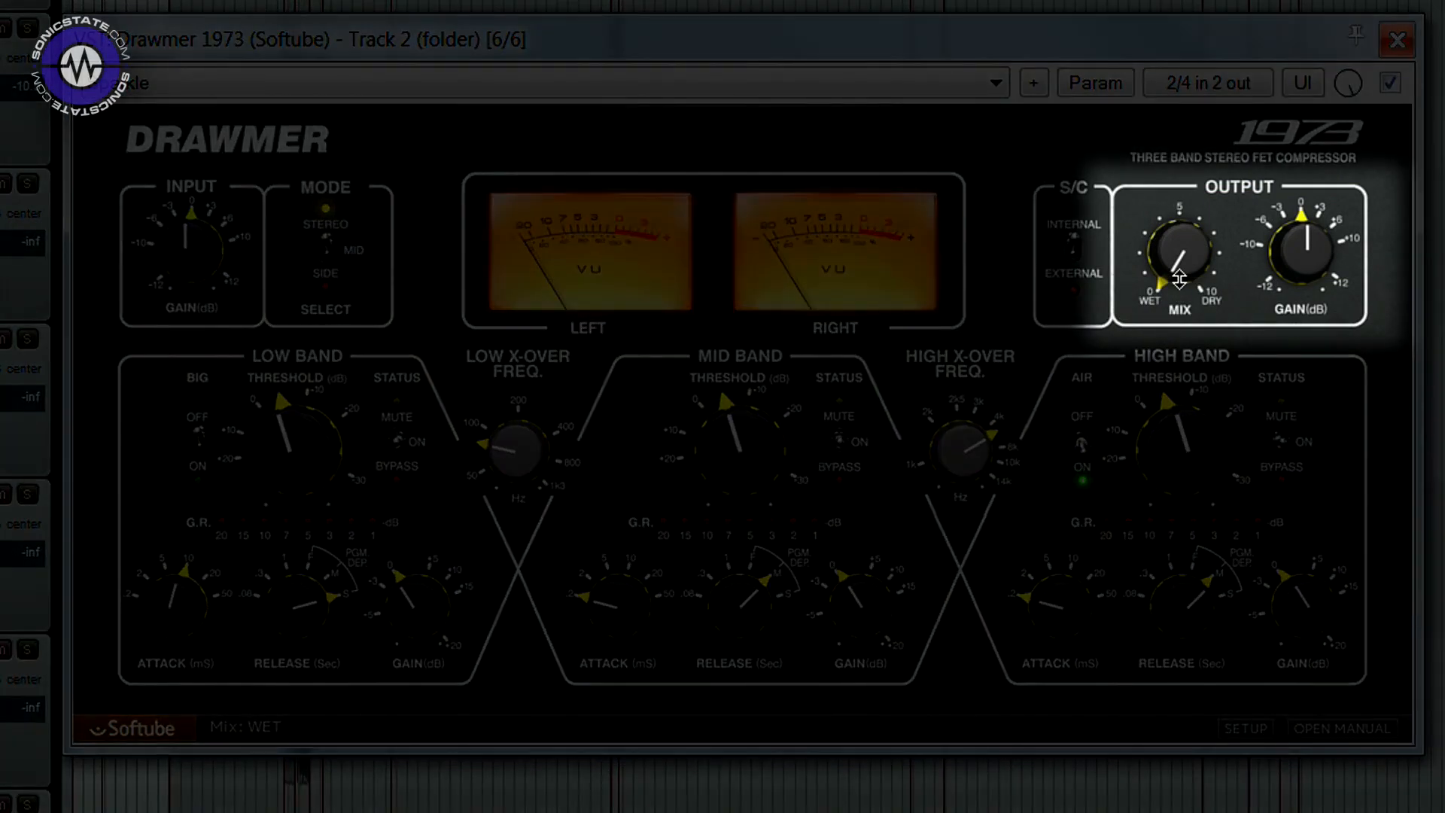
drag(1202, 271, 1203, 305)
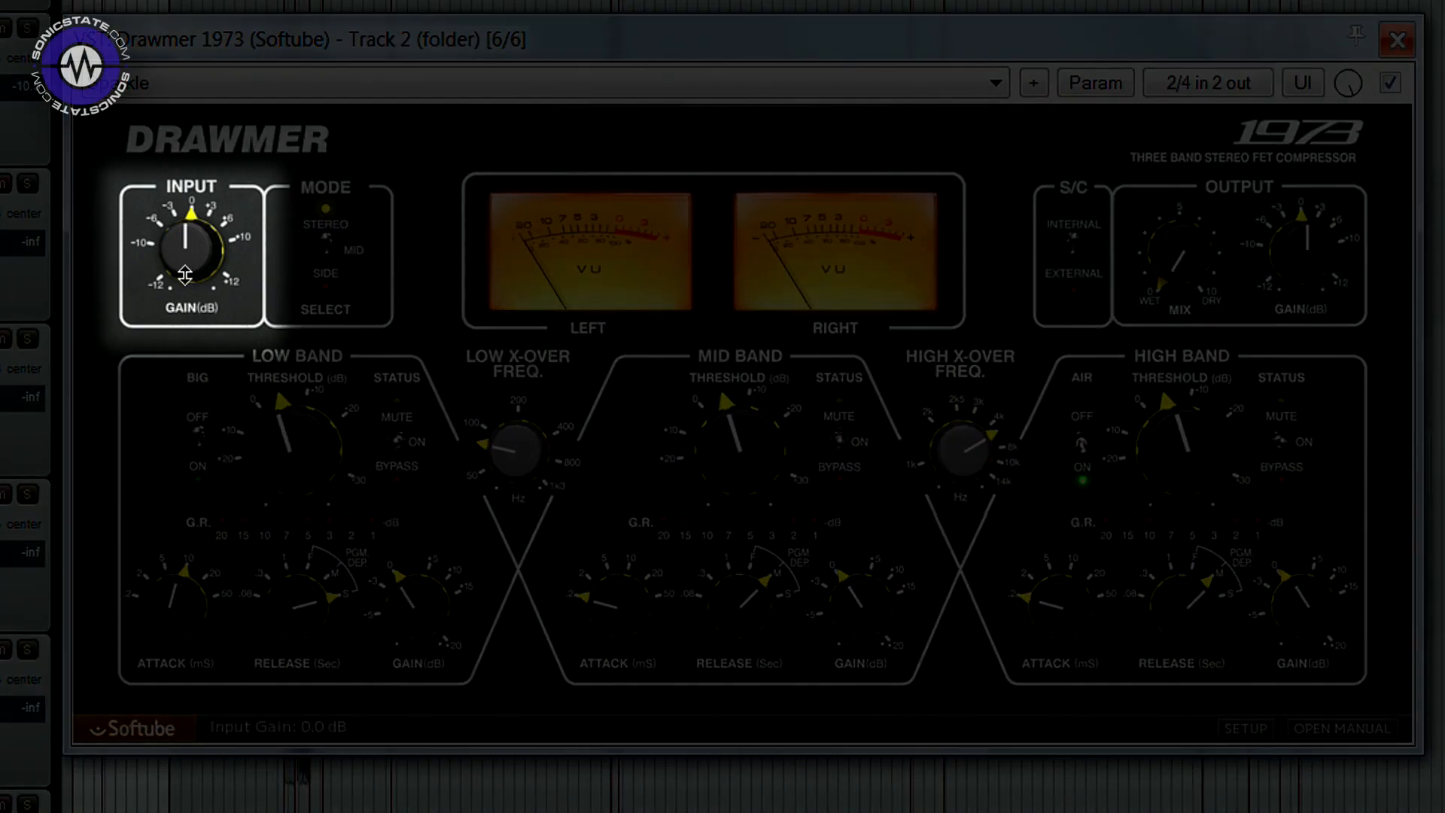
drag(185, 274, 199, 263)
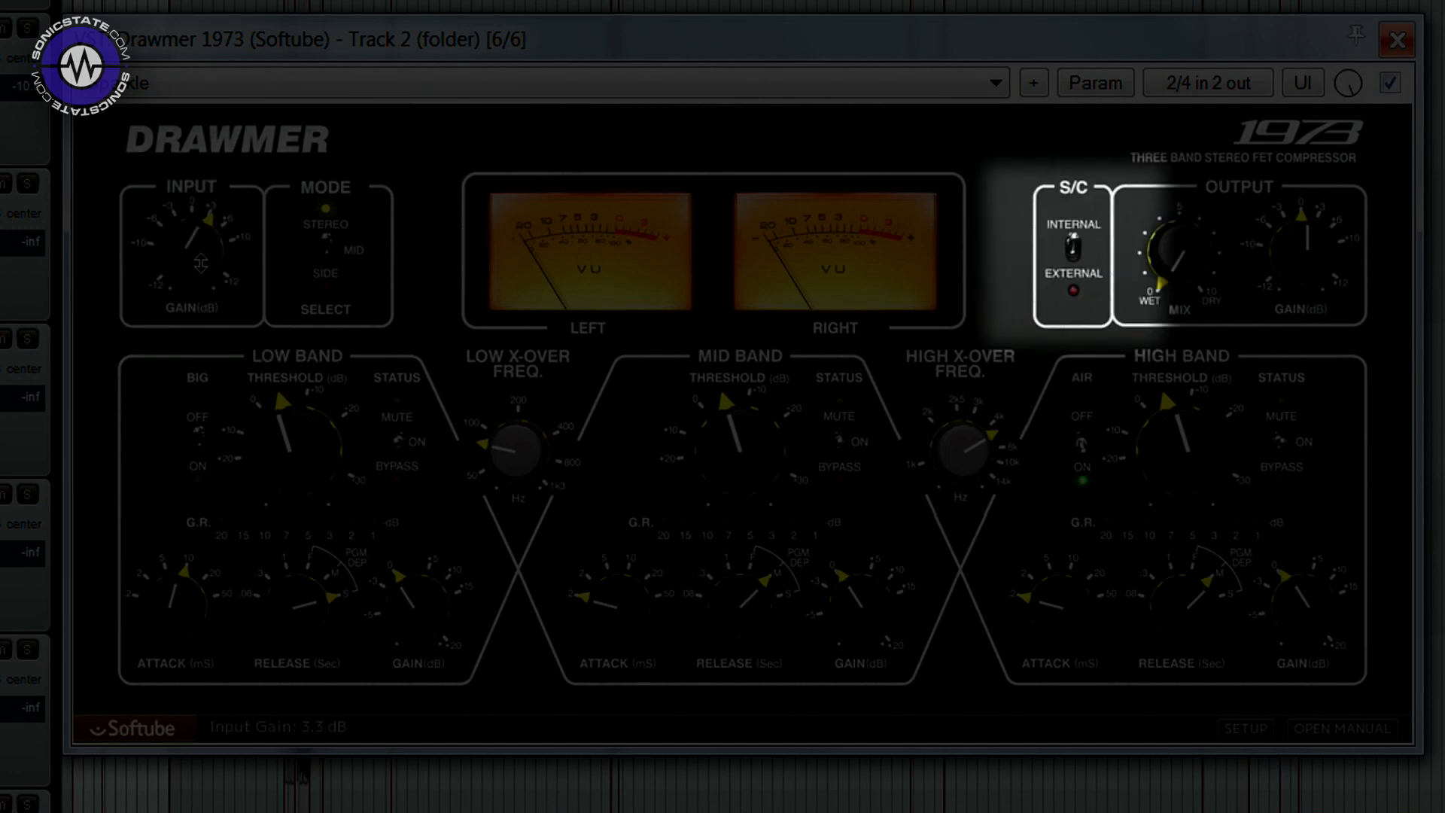
- Try the sidechain and mode switches, and set the sidechain source to External with the mode on Stereo
click(1078, 252)
click(1084, 255)
mouse_move(336, 241)
mouse_down()
mouse_move(336, 282)
mouse_move(326, 239)
mouse_up()
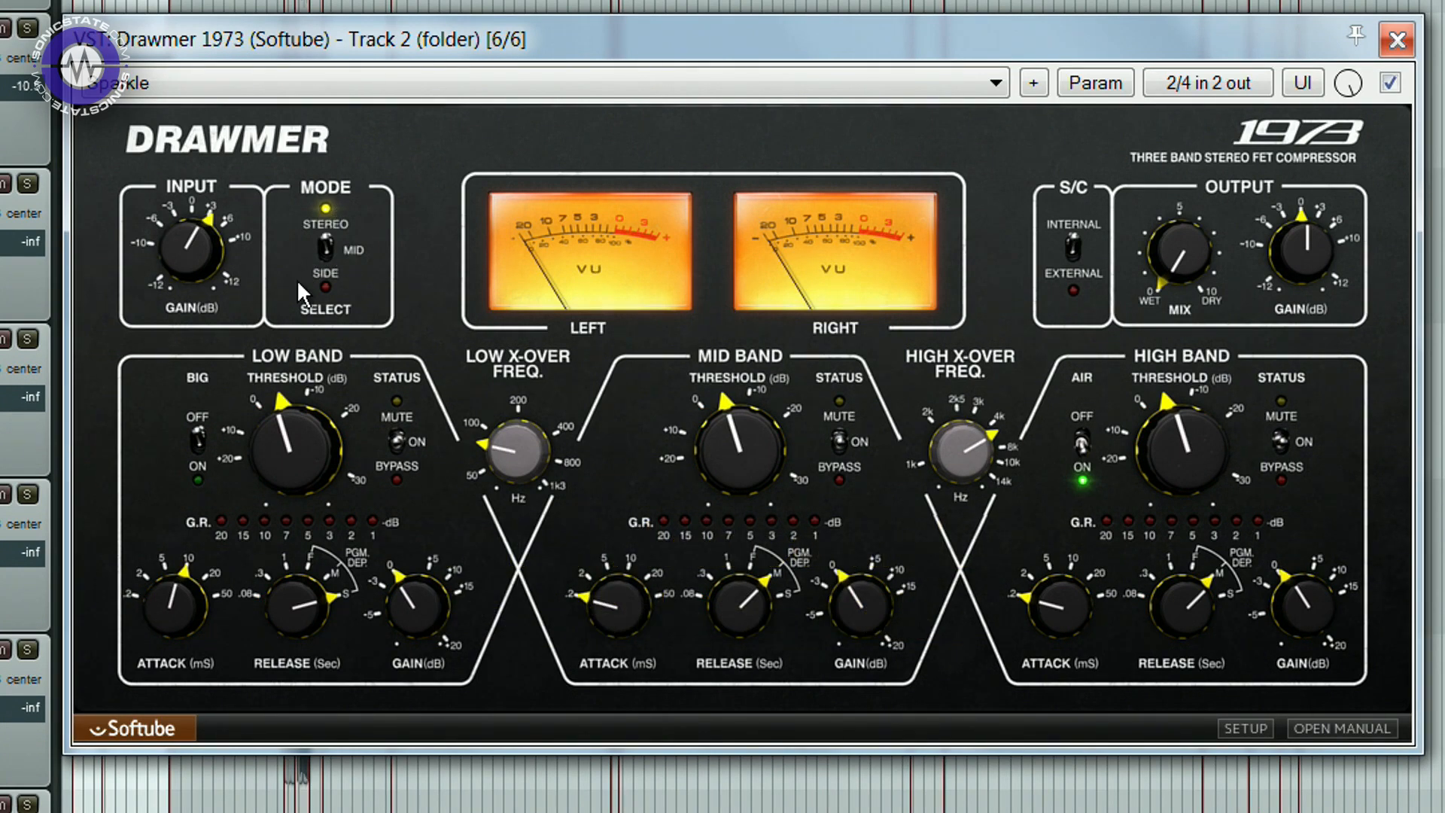
drag(1073, 247, 1076, 271)
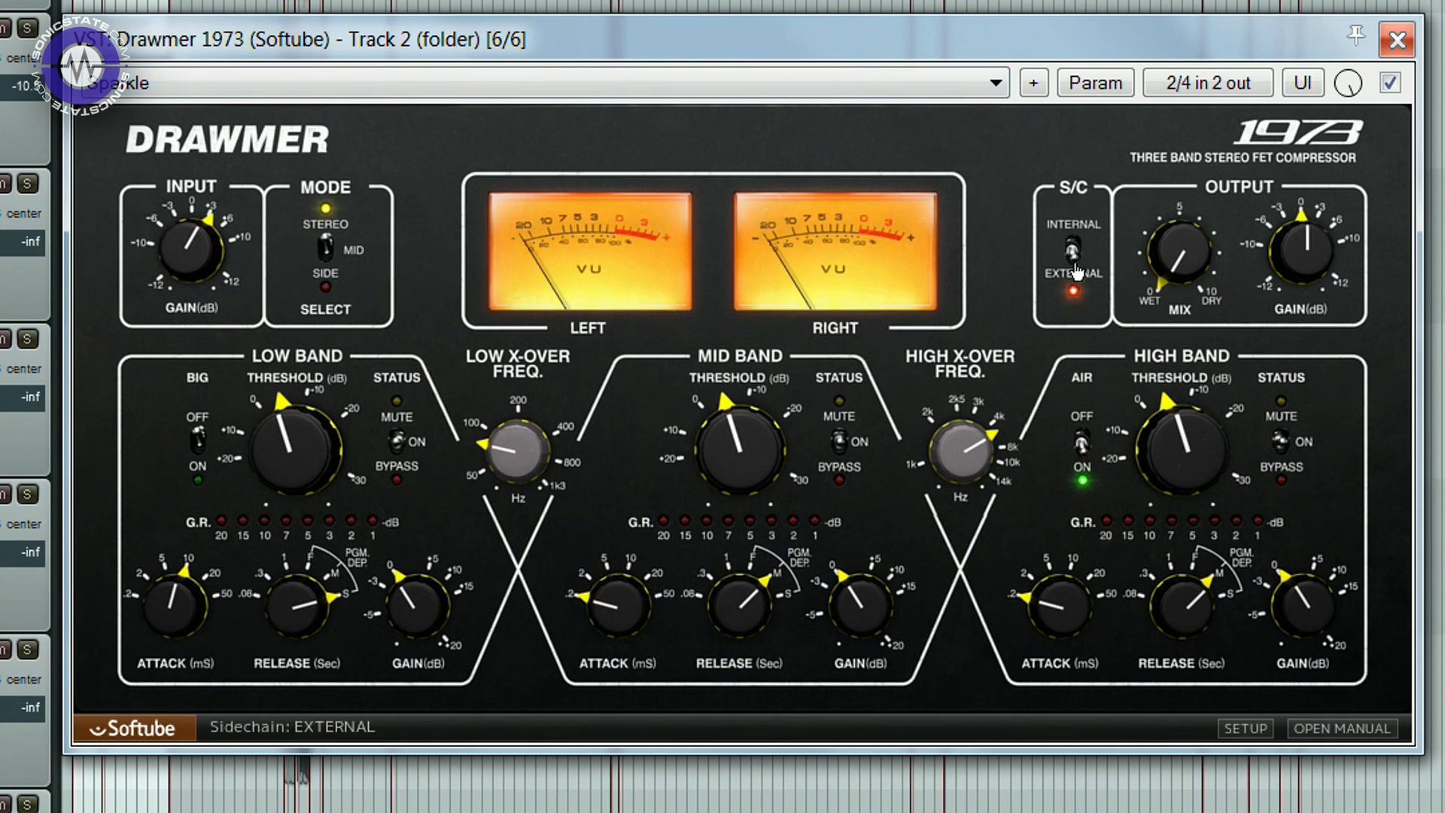
- Switch the processing mode between Mid, Side and Stereo, ending on Side
click(328, 256)
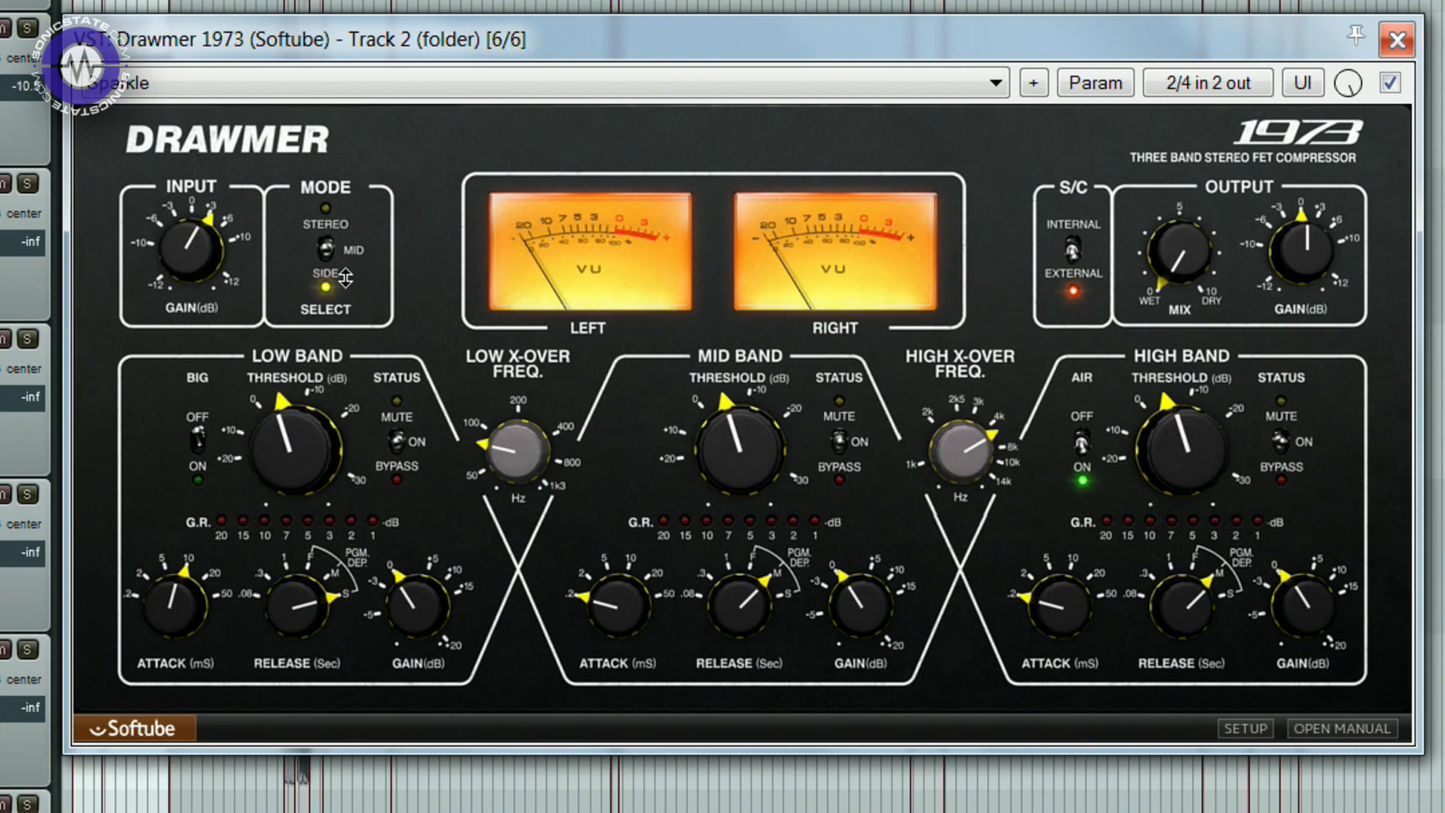
click(335, 288)
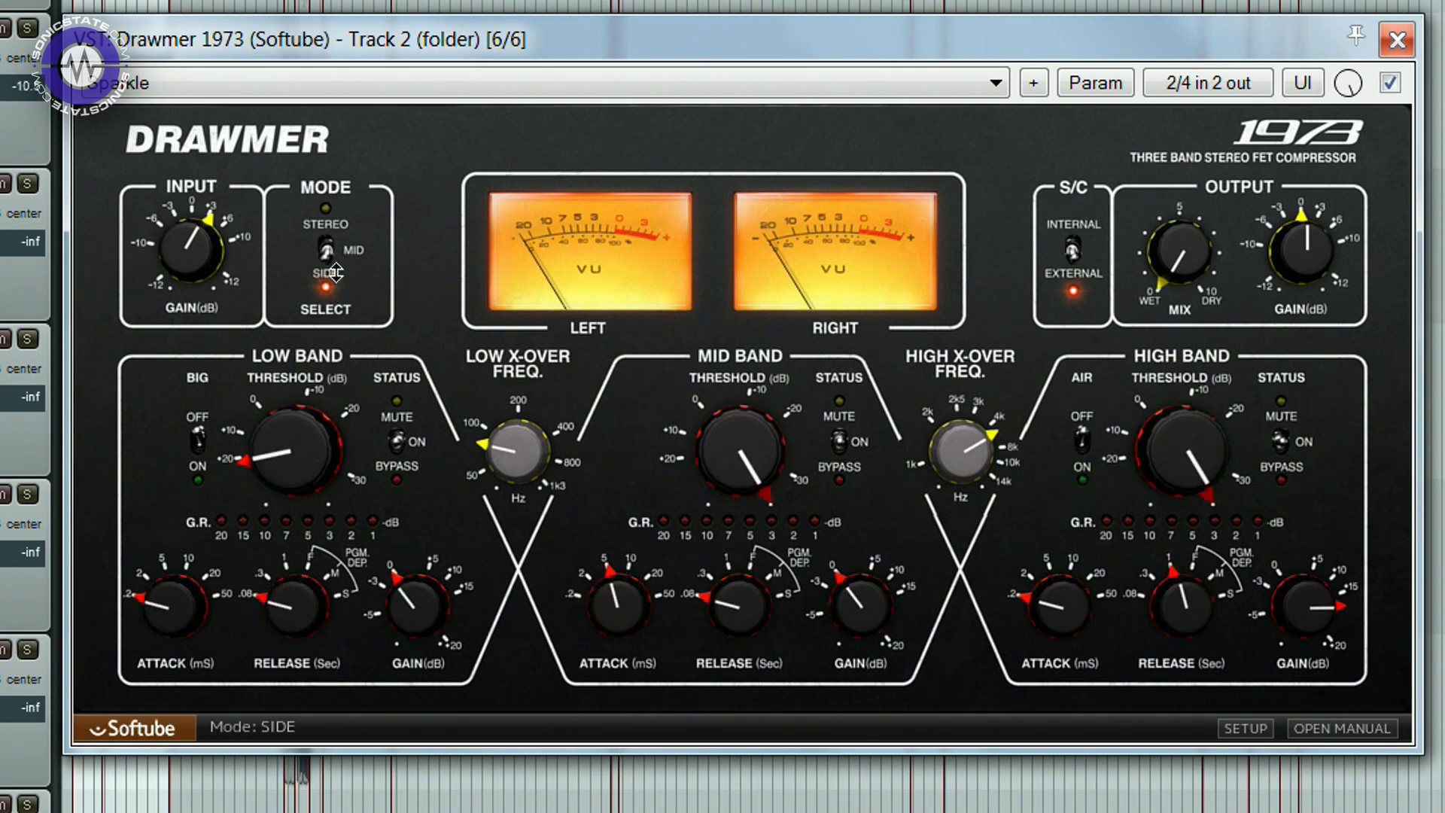
click(338, 260)
click(344, 220)
drag(345, 238, 359, 289)
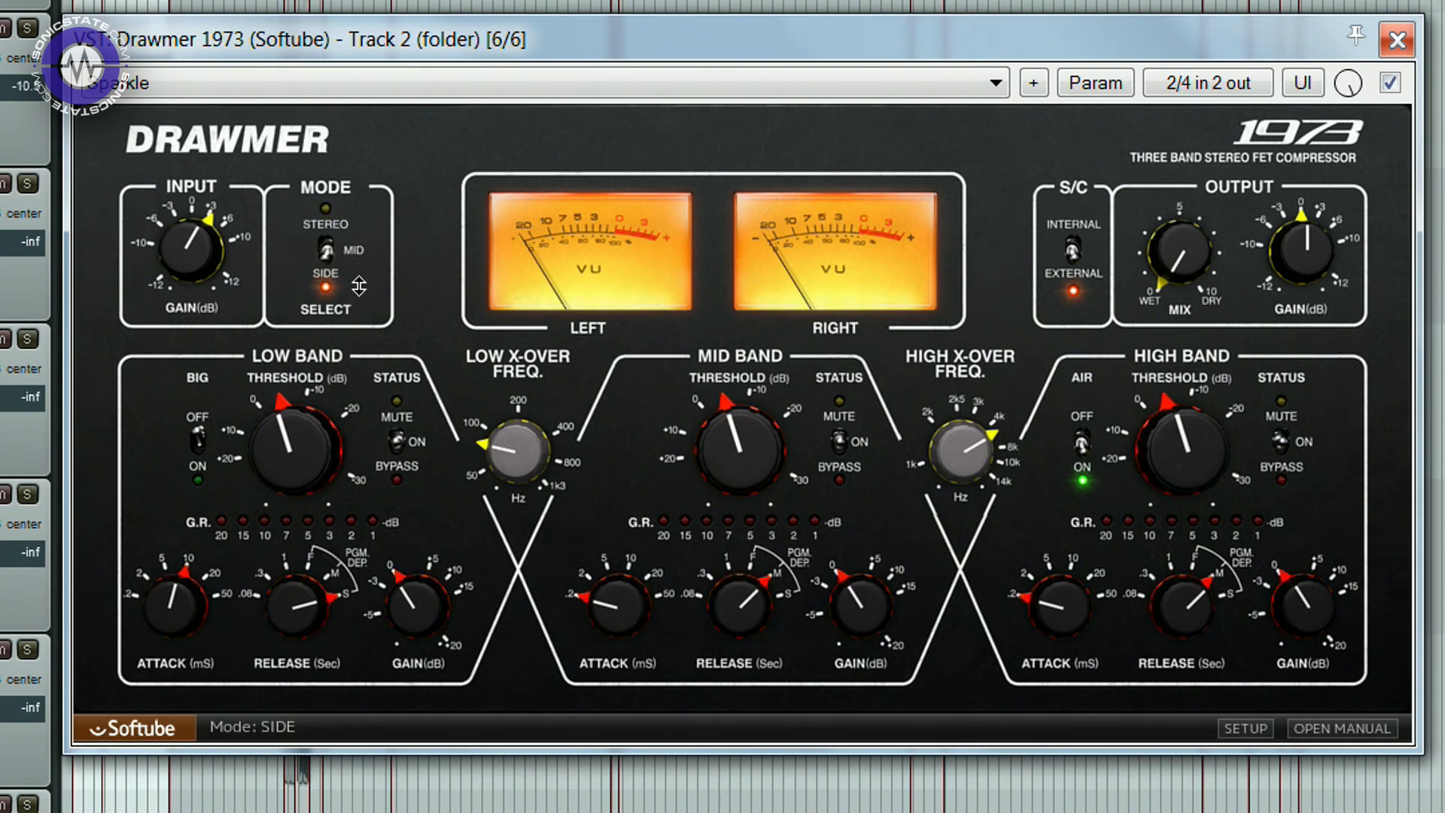
- Toggle the Copy Stereo parameters to Side option in the plug-in setup and return to the compressor controls
click(1244, 727)
click(132, 155)
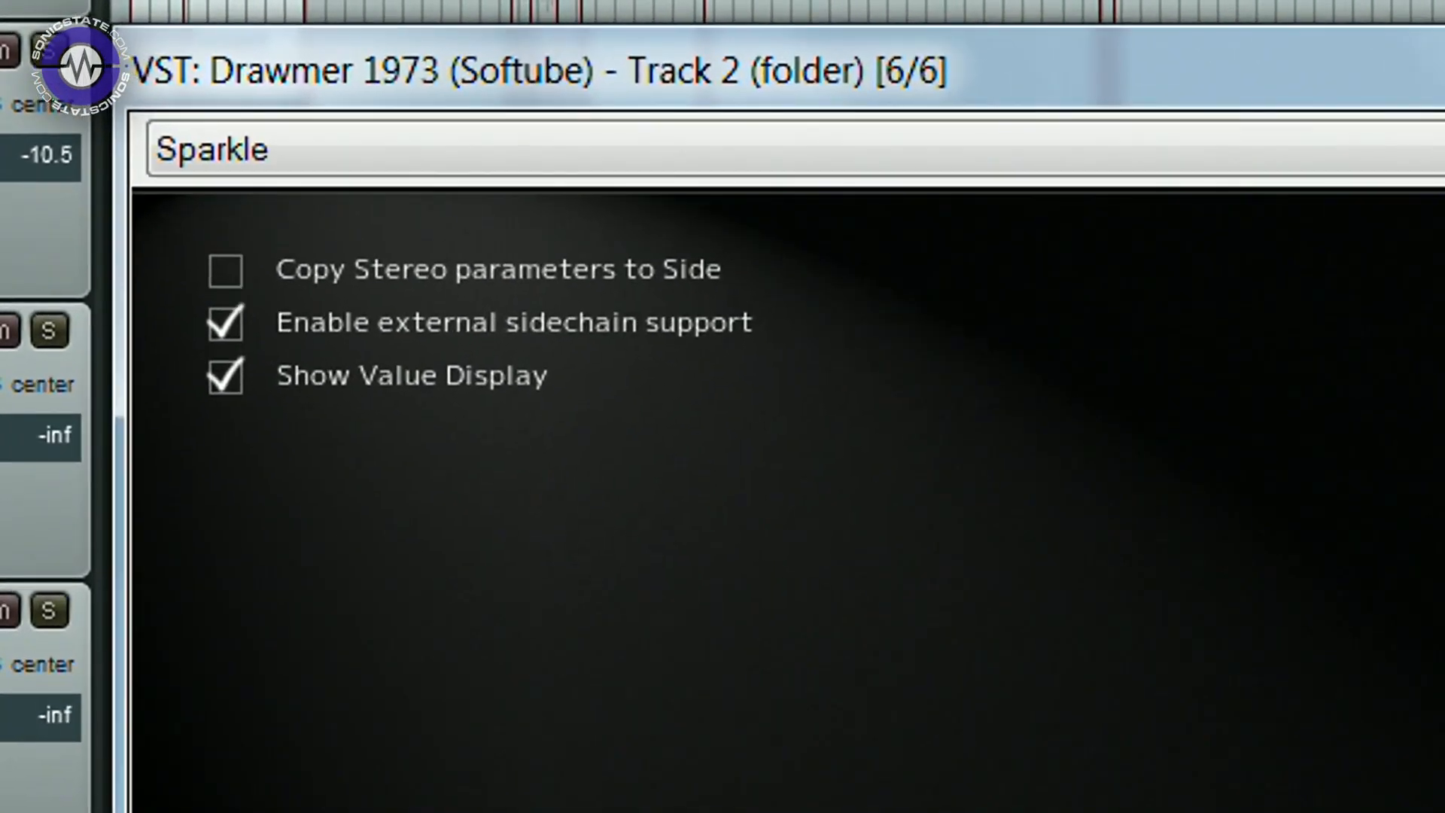
click(1245, 727)
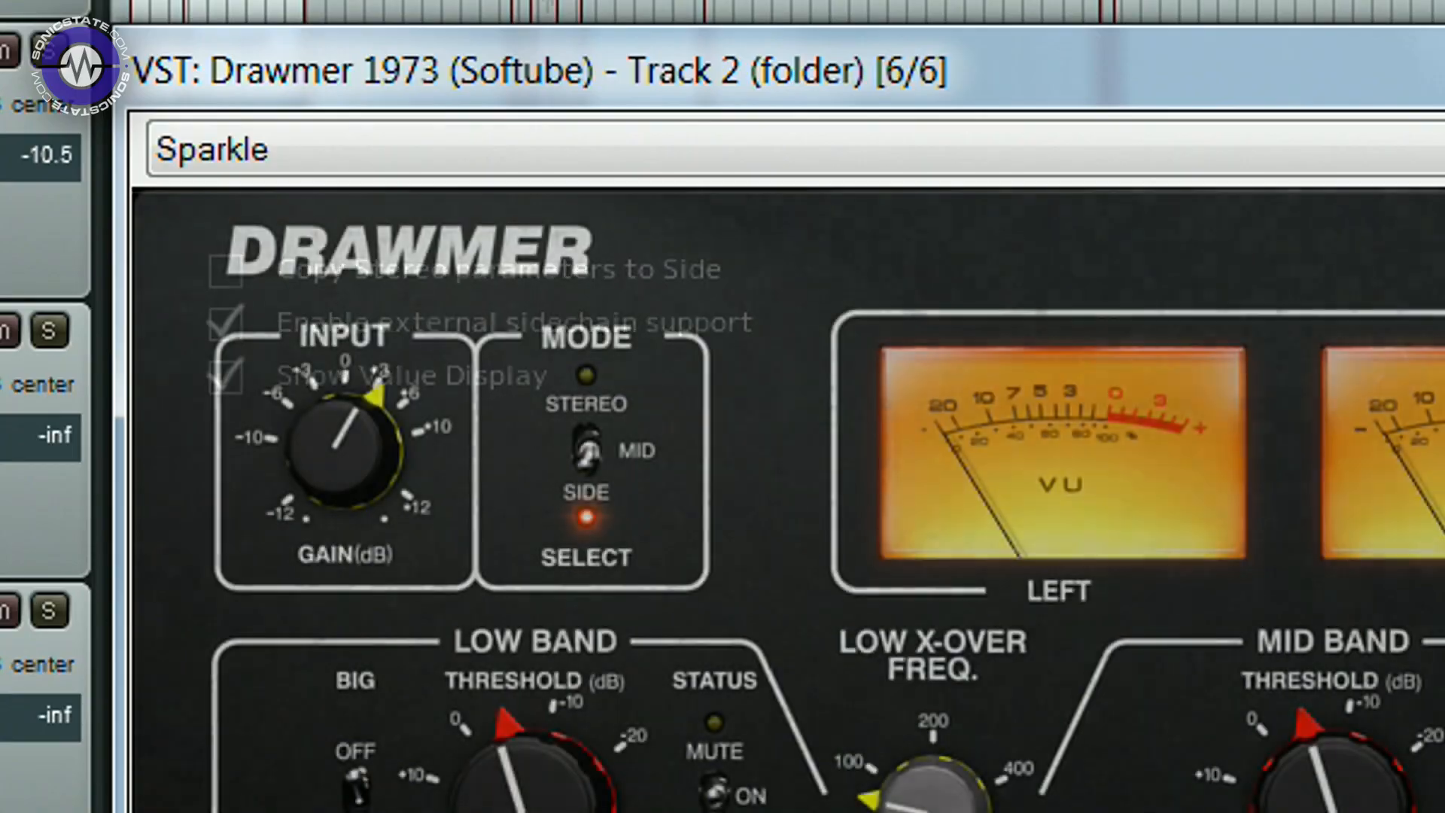
- In Side mode, set the low band's threshold to about +20 dB, release to about 1 s and gain to about 10 dB
drag(310, 457, 318, 516)
drag(309, 617, 342, 751)
drag(409, 604, 425, 563)
- Lower the Side mid-band threshold fully, set the Side high-band threshold to -22.4 dB, and leave the mode on Side
drag(778, 430, 848, 348)
drag(1181, 446, 1189, 399)
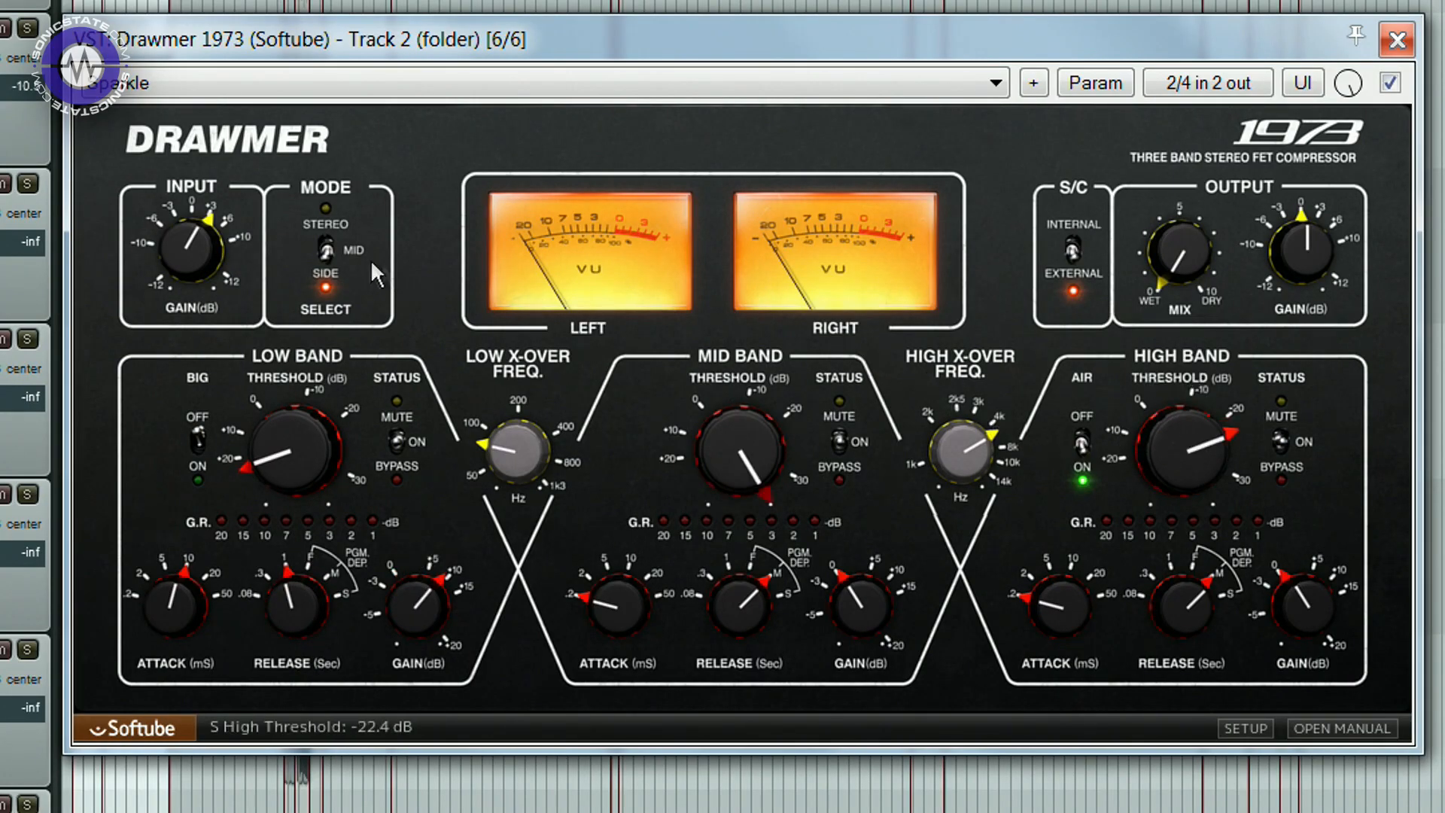
drag(336, 242, 353, 299)
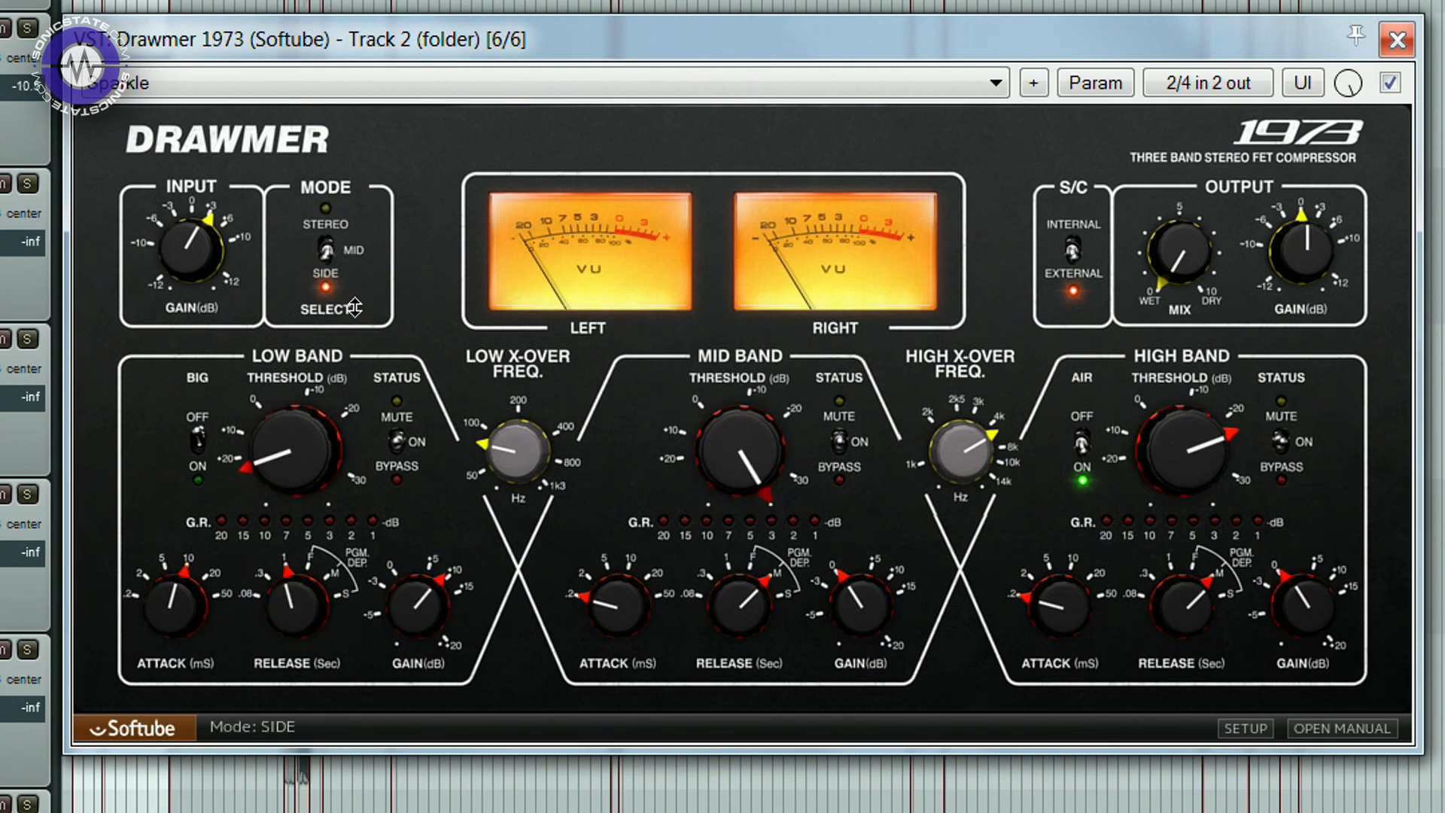
- Load the S73: Punch preset from the compressor's preset list
click(503, 84)
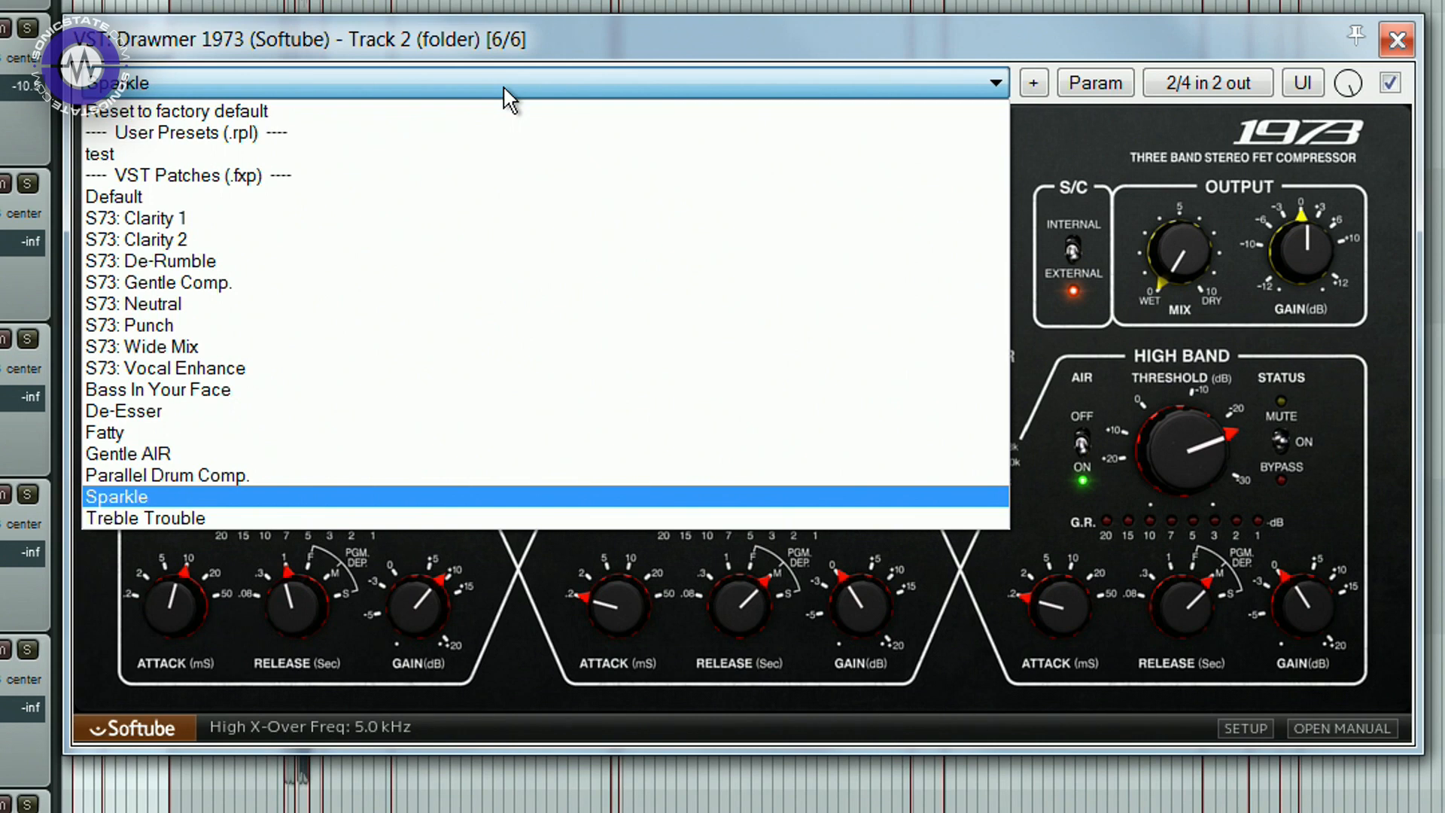
click(217, 325)
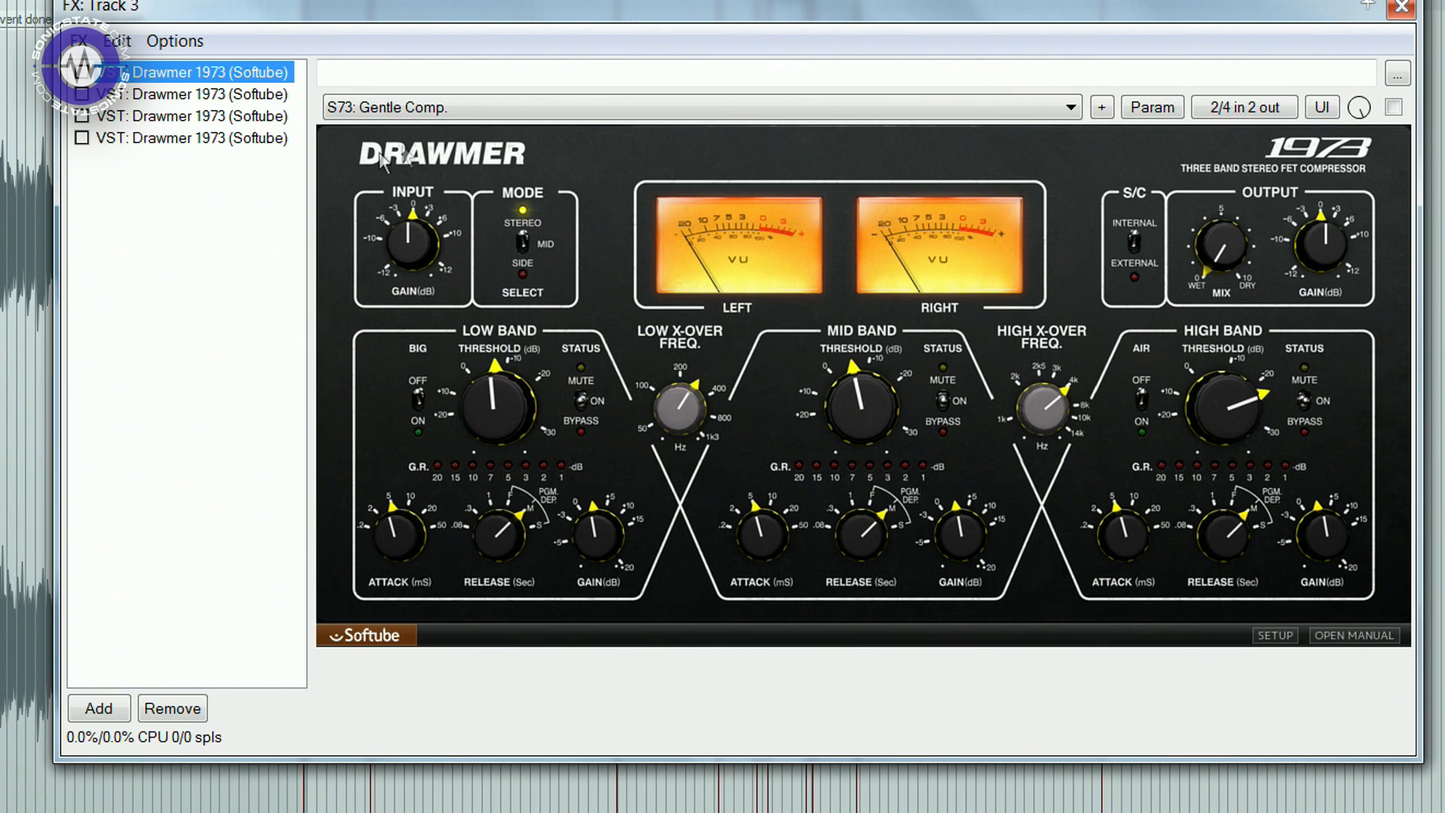
- Check the preset list, keep S73: Gentle Comp. and enable the first Drawmer 1973 instance on Track 3
click(455, 113)
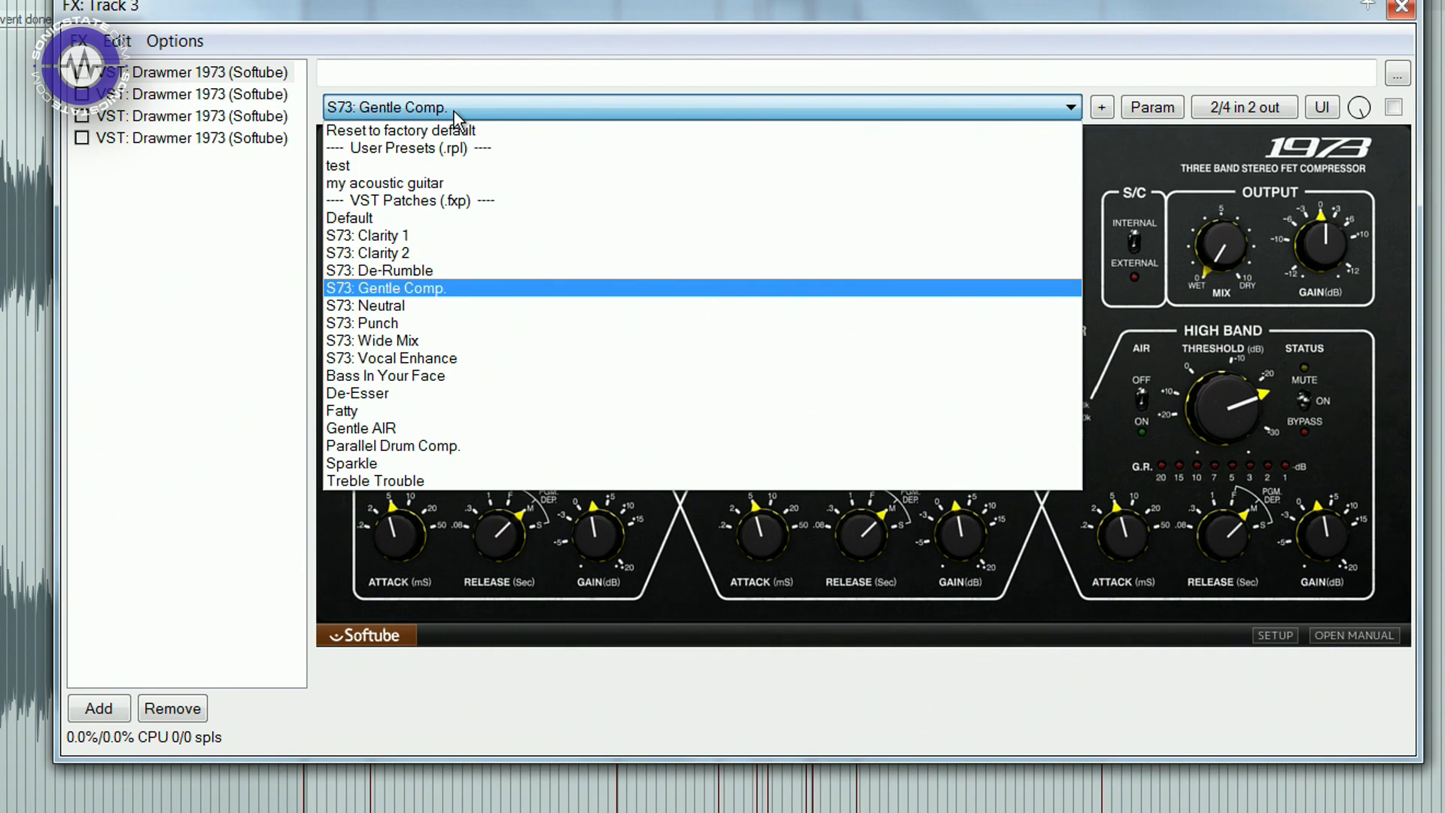
click(453, 110)
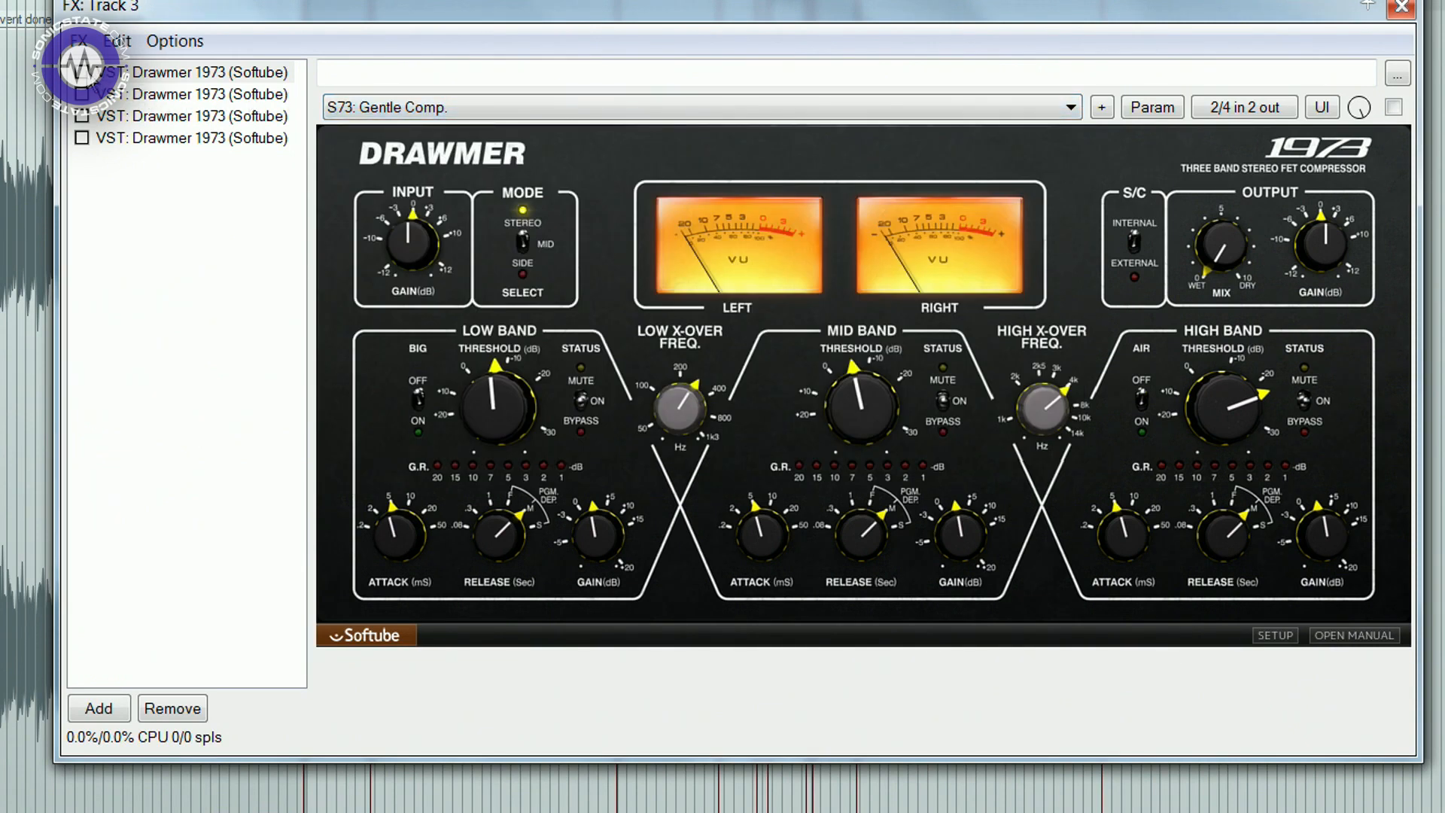
click(82, 74)
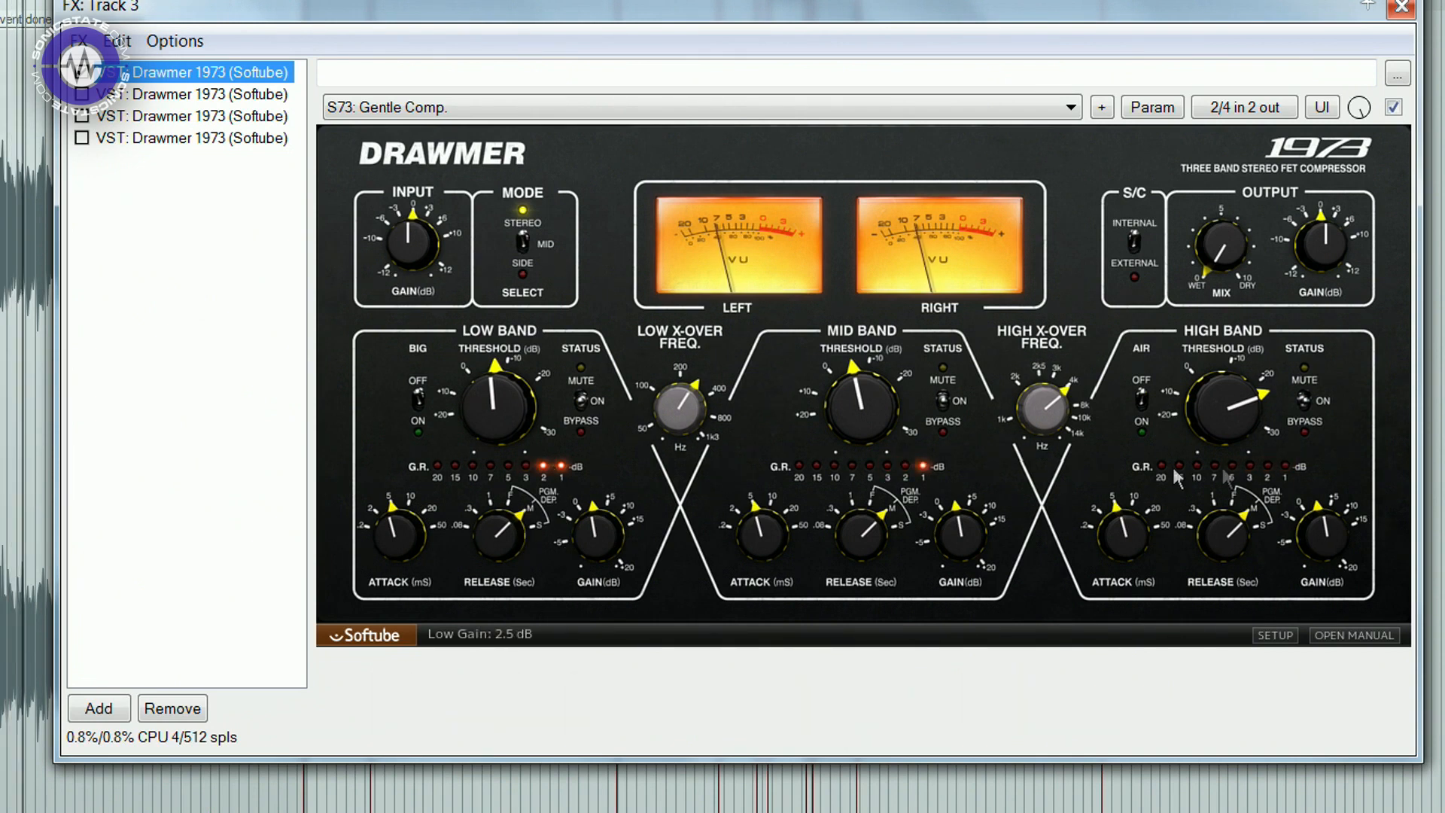
- Try the S release setting on all three bands and return them to M
click(505, 559)
drag(505, 559, 519, 529)
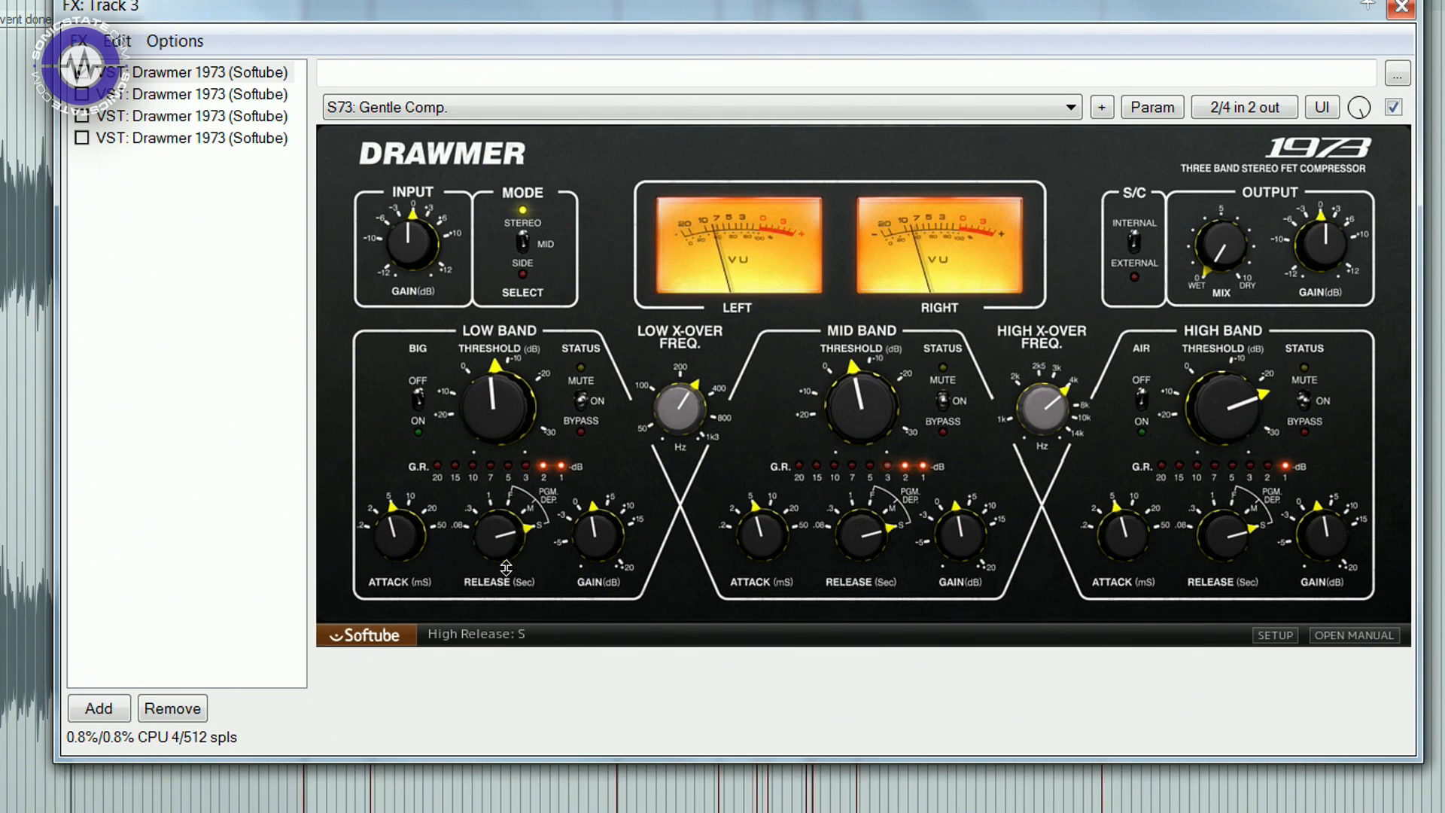
drag(509, 582, 513, 603)
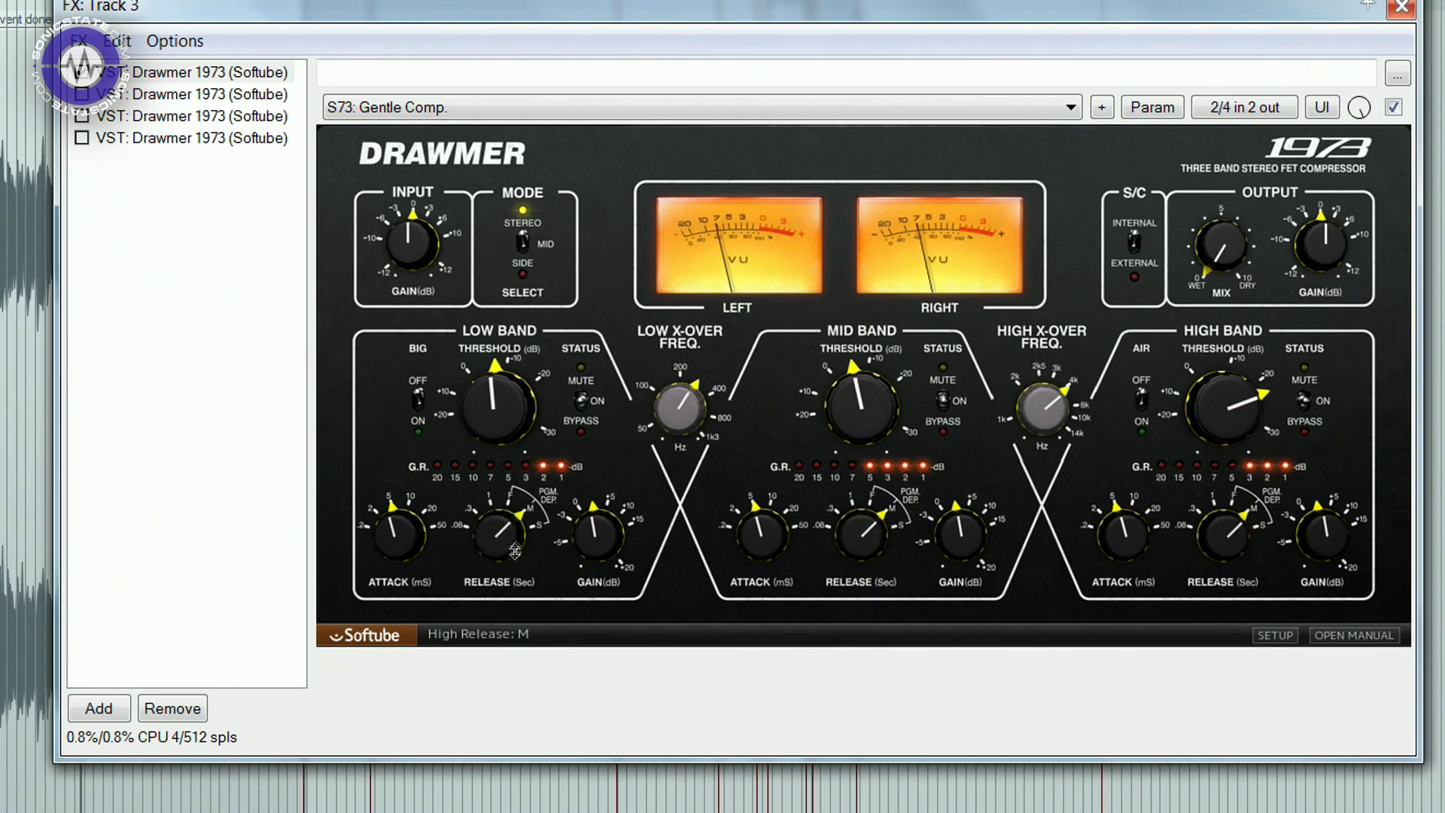
- Compare the sound with the Gentle Comp. plug-in off and on, and adjust the band gain to 2.4 dB
click(1393, 108)
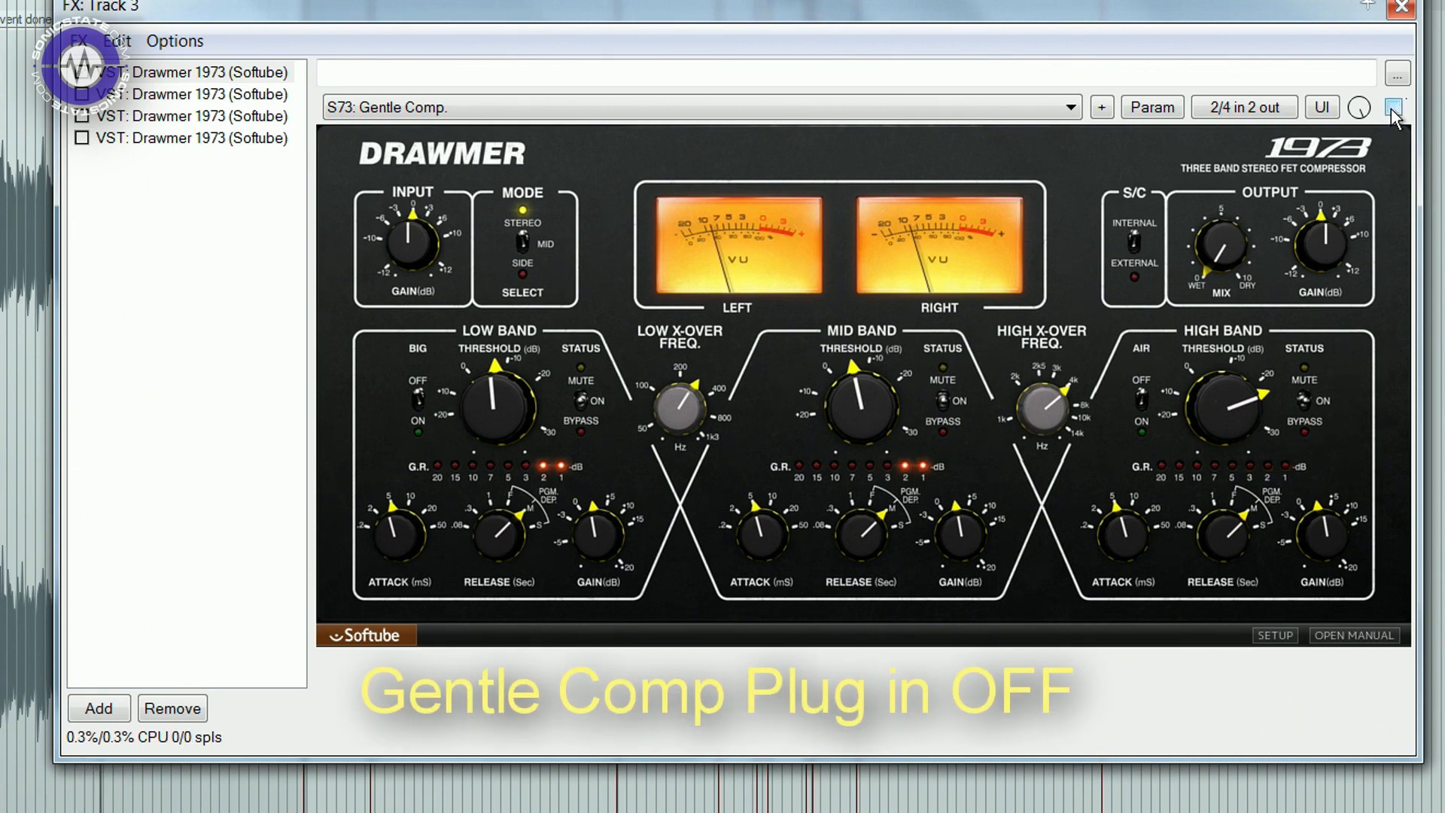
click(1393, 108)
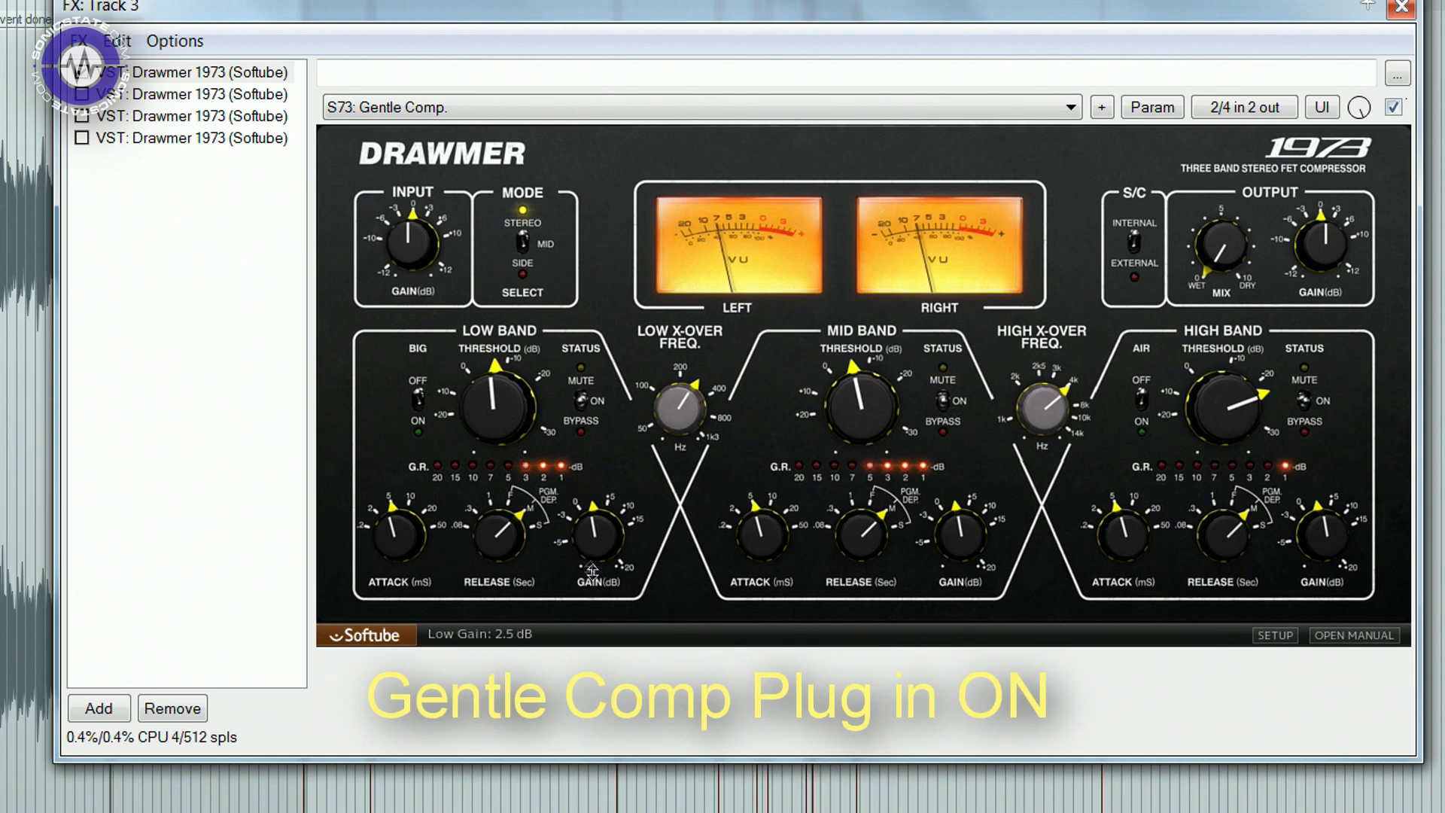
mouse_move(602, 547)
mouse_down()
mouse_move(602, 565)
mouse_move(611, 555)
mouse_up()
click(1393, 107)
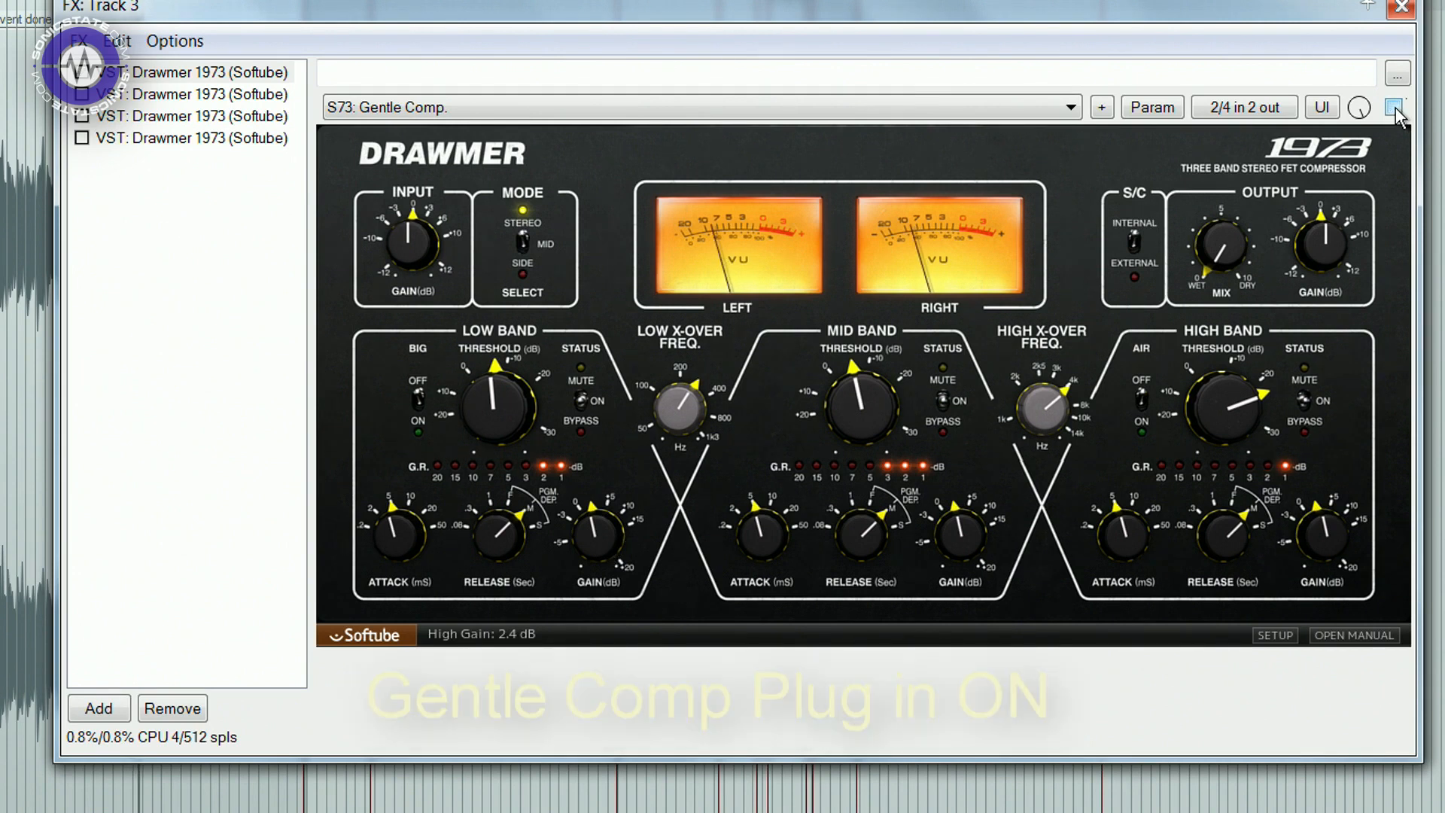
click(1394, 107)
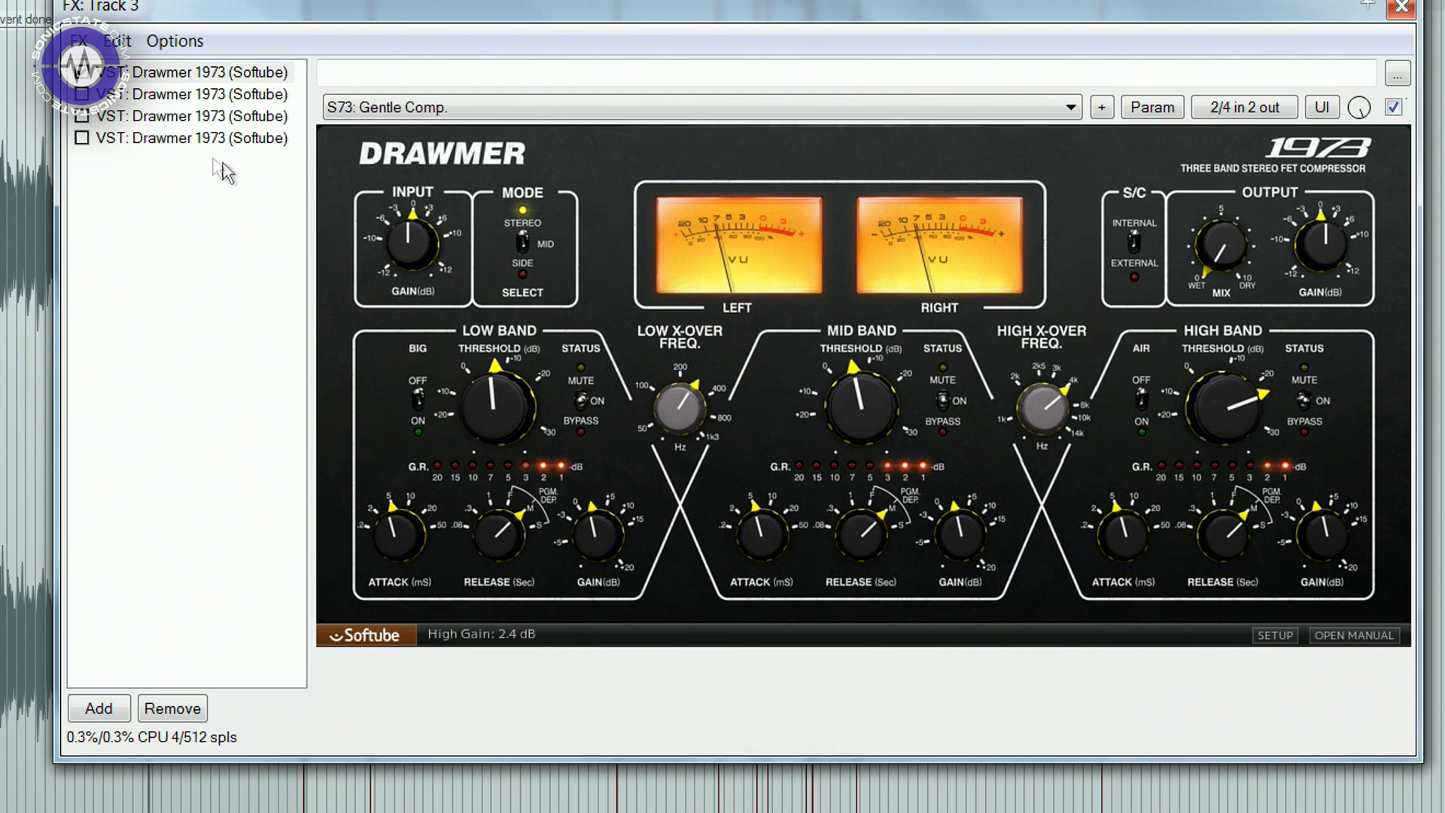
- Open and enable the second Drawmer 1973 instance with the S73: Vocal Enhance preset, and compare the sound with it off and on
click(128, 100)
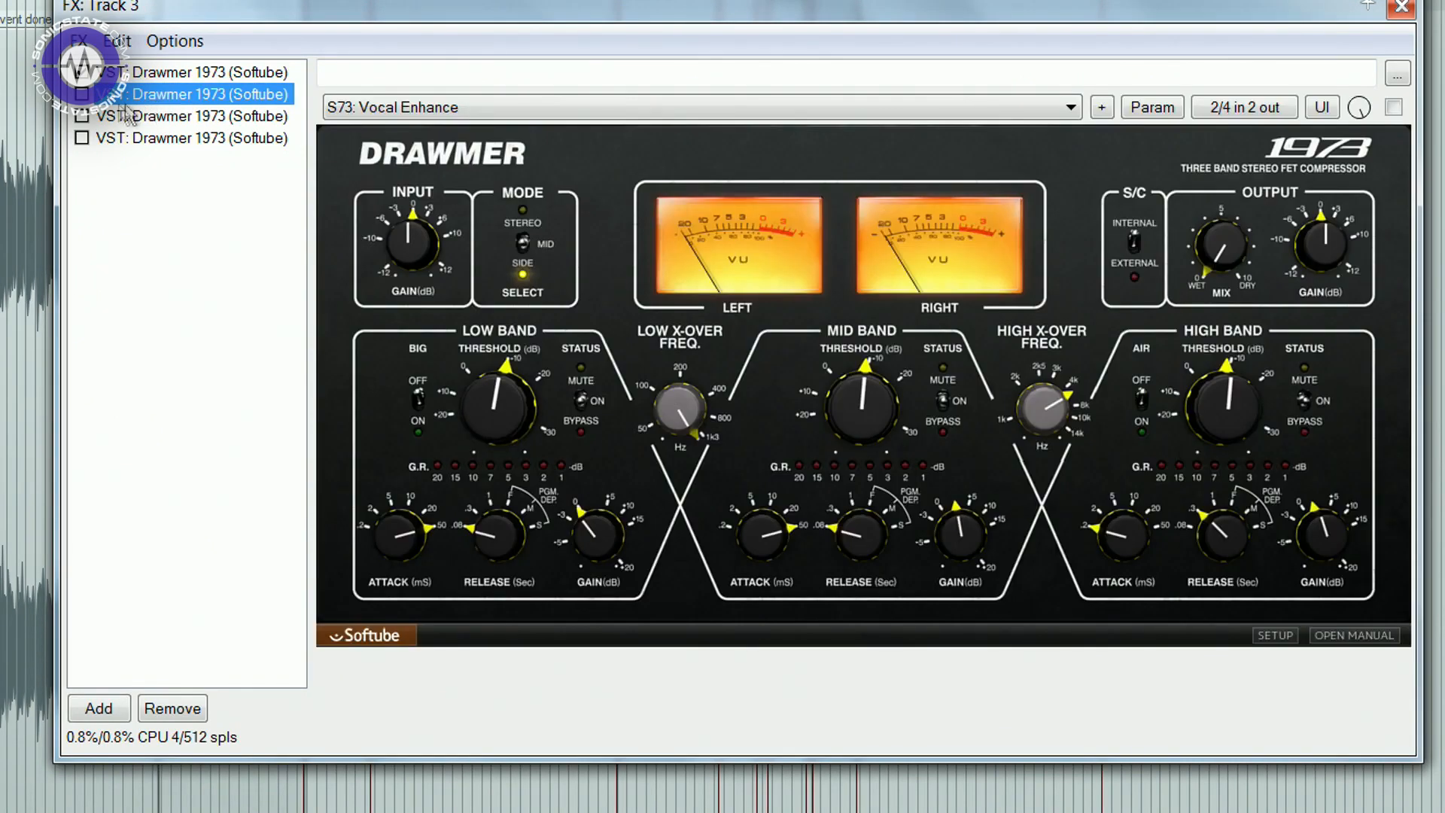
click(459, 112)
click(462, 111)
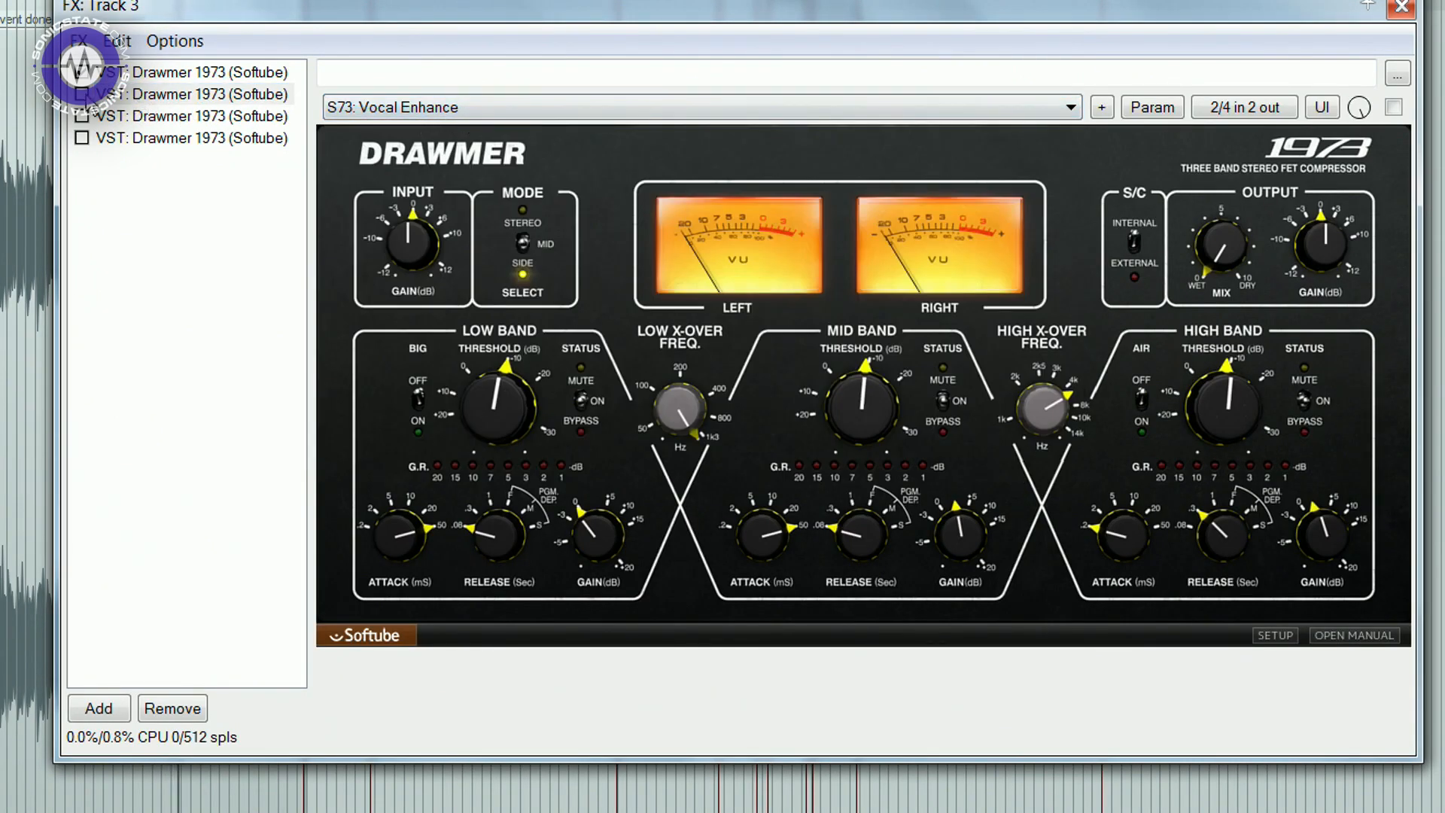
click(81, 94)
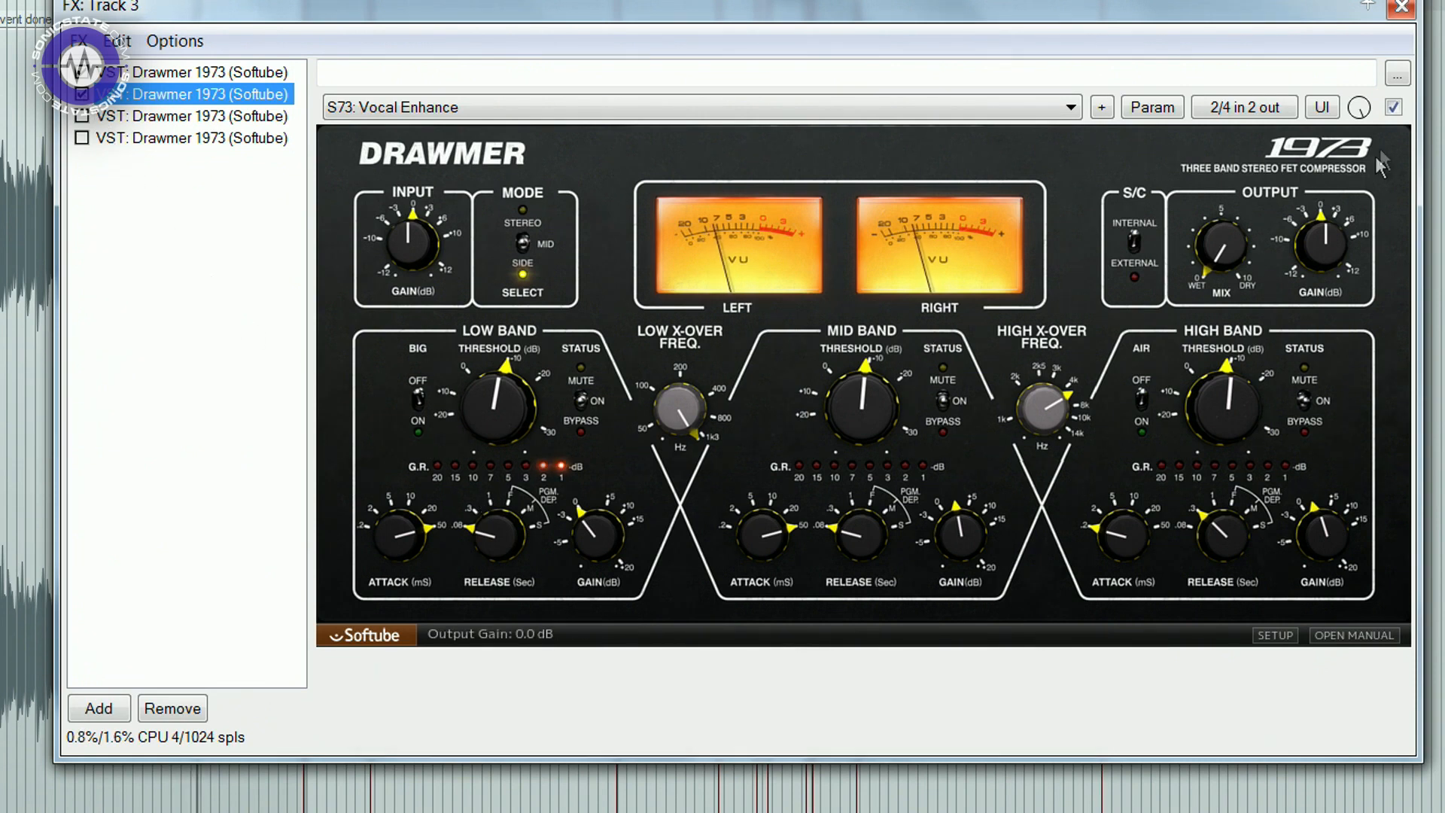
click(1392, 107)
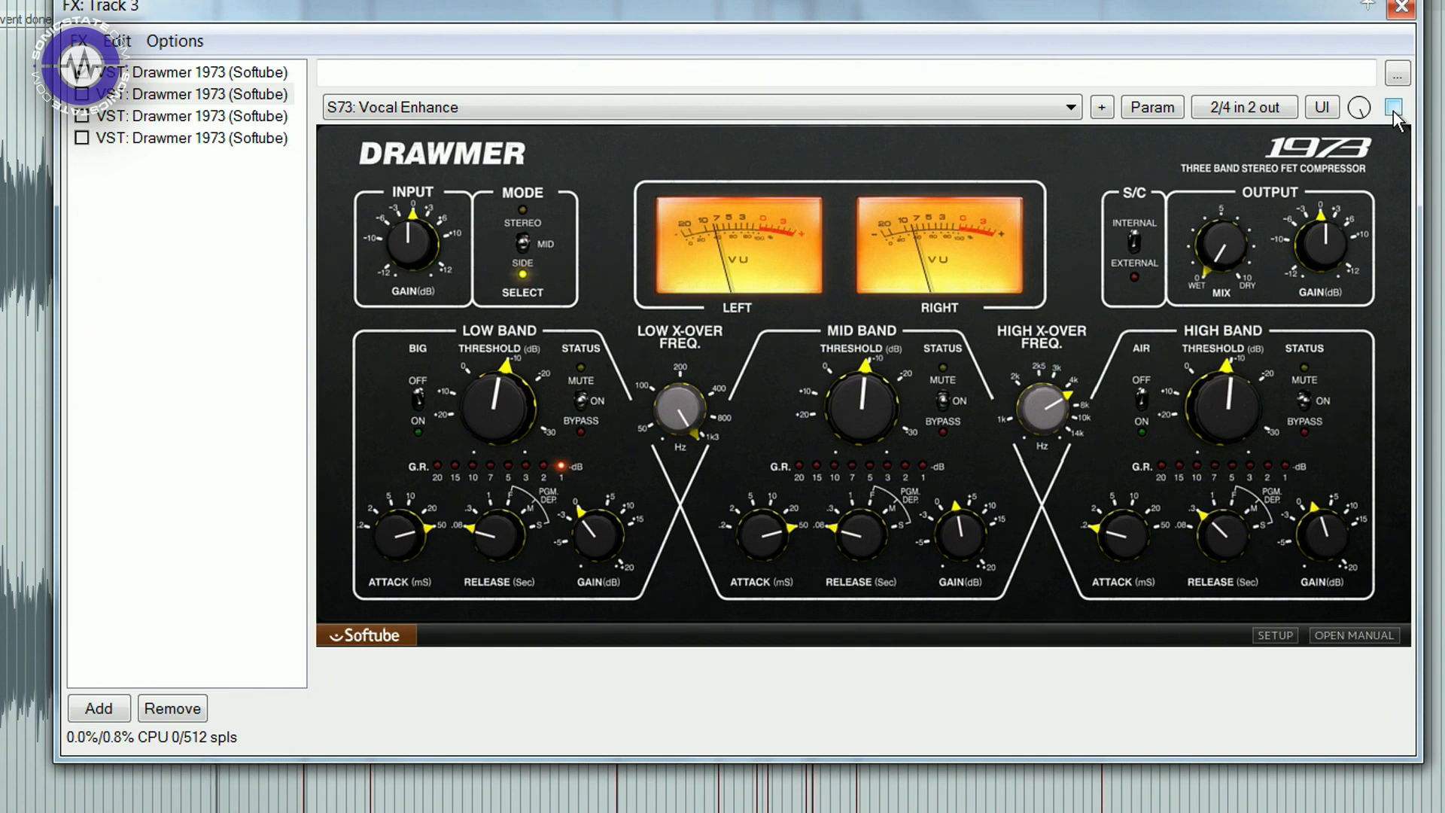
click(1393, 107)
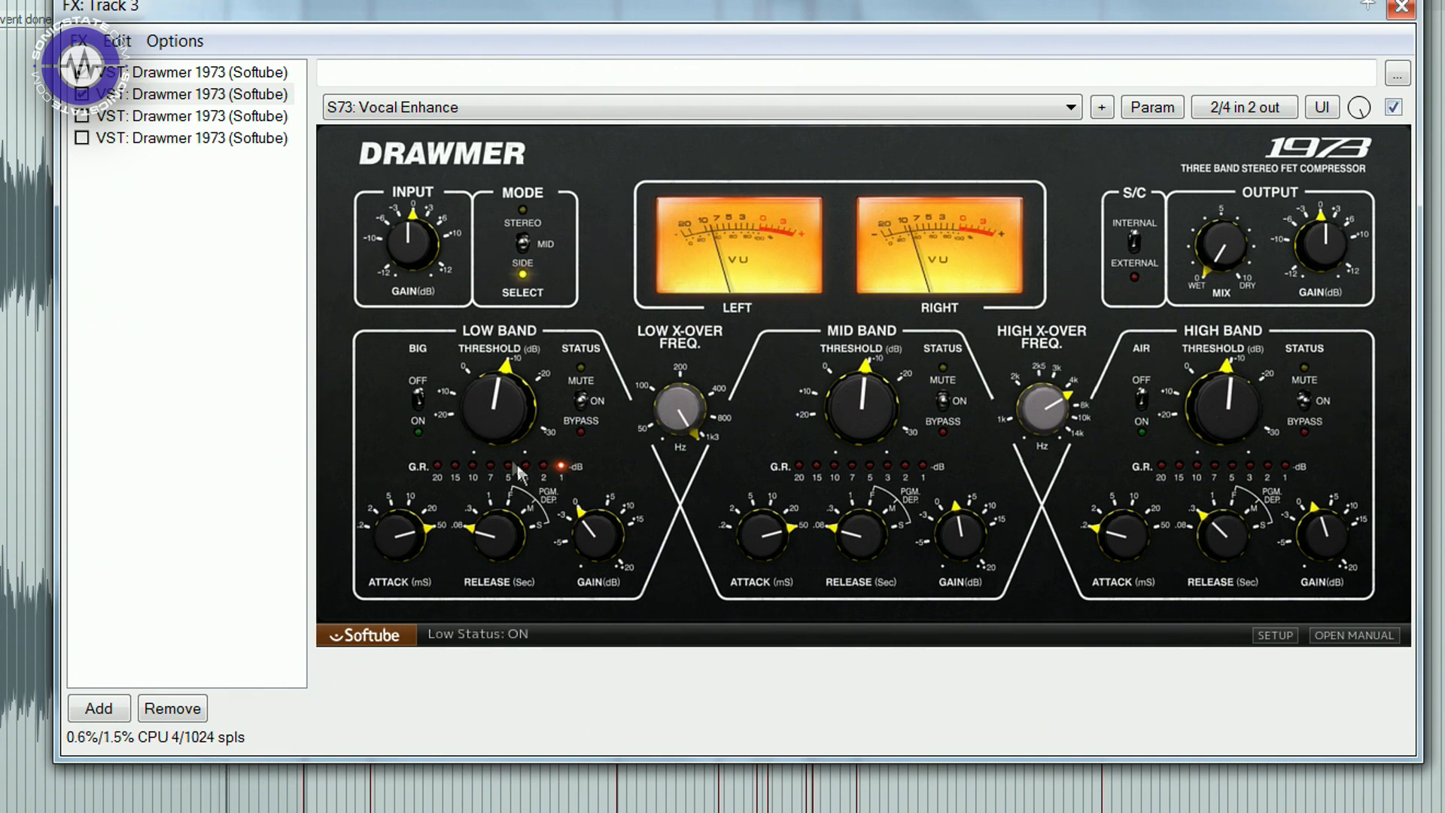
- Switch on Big for the low band, set its threshold to -15.7 dB, and compare the Vocal Enhance plug-in off and on
click(418, 401)
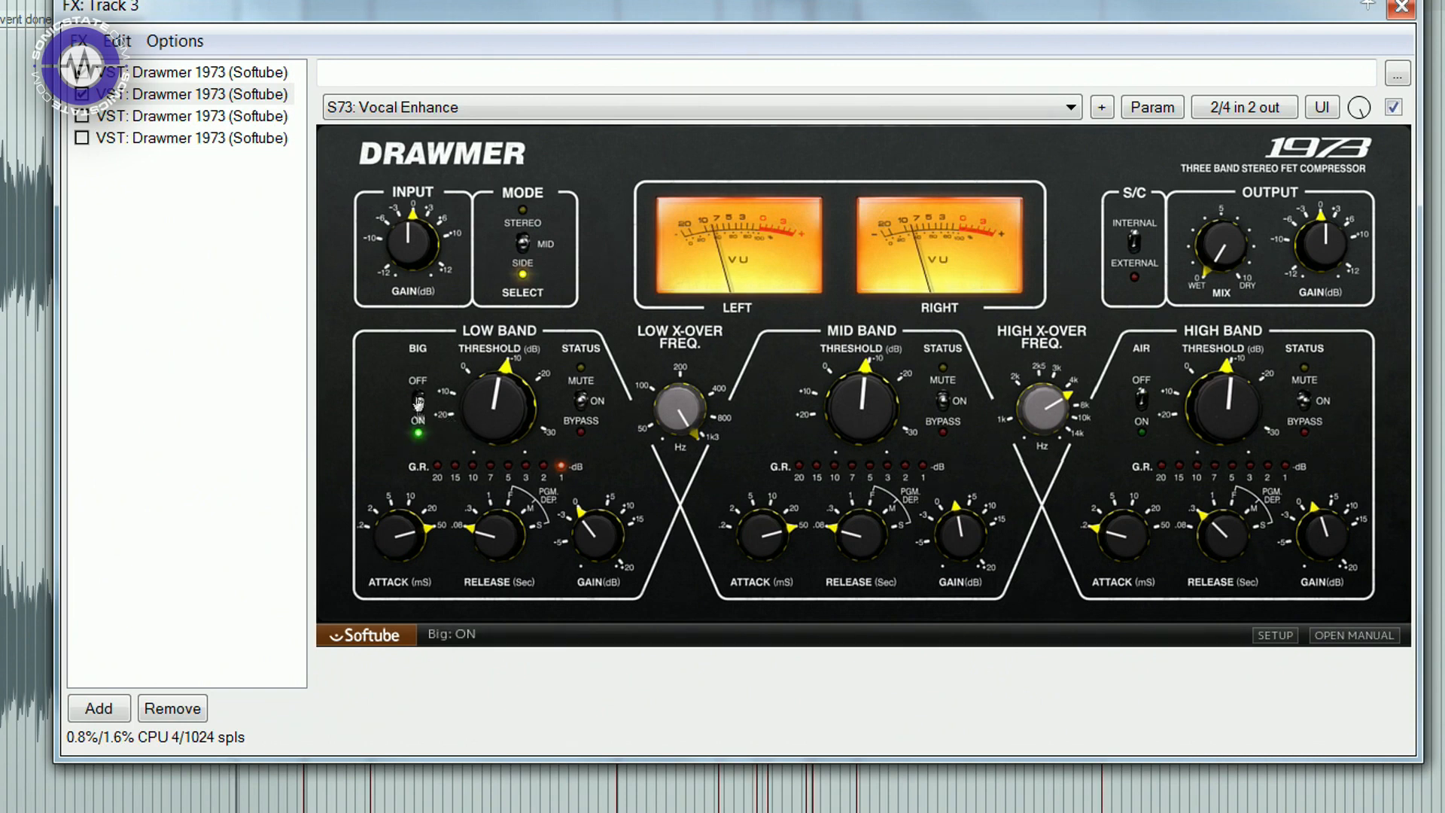
mouse_move(497, 413)
mouse_down()
mouse_move(510, 401)
mouse_move(503, 422)
mouse_up()
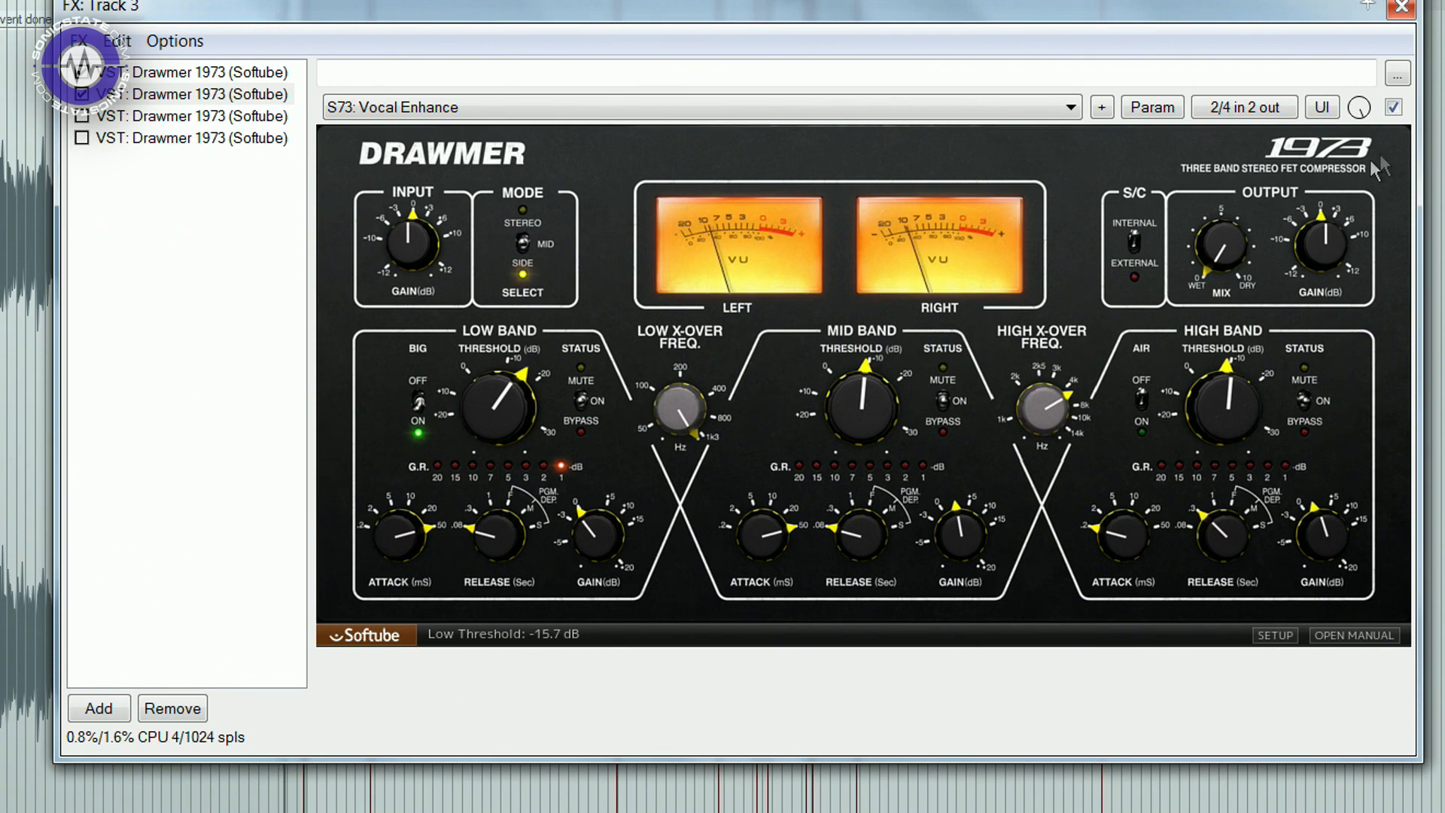
click(1393, 107)
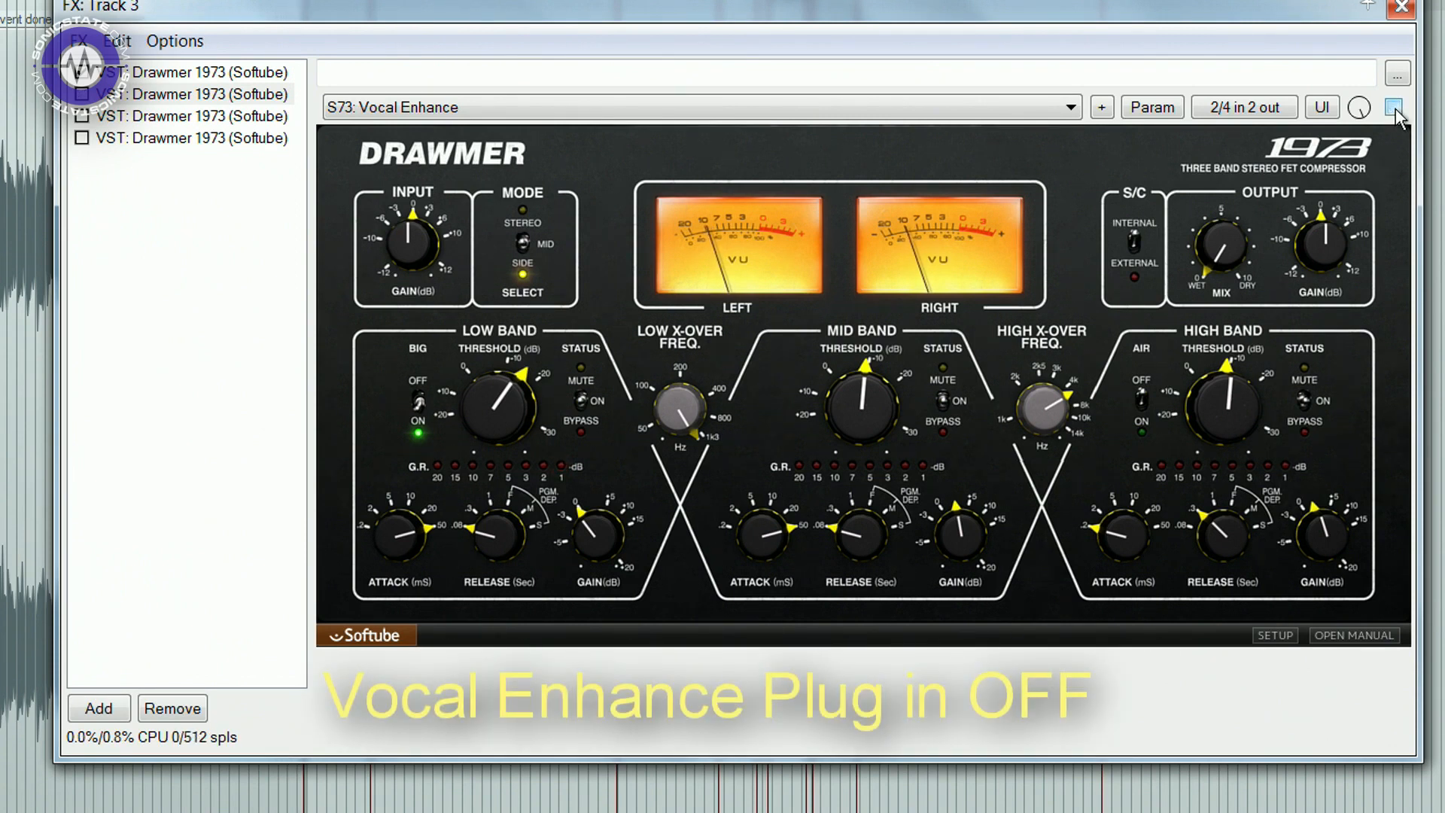
click(1393, 107)
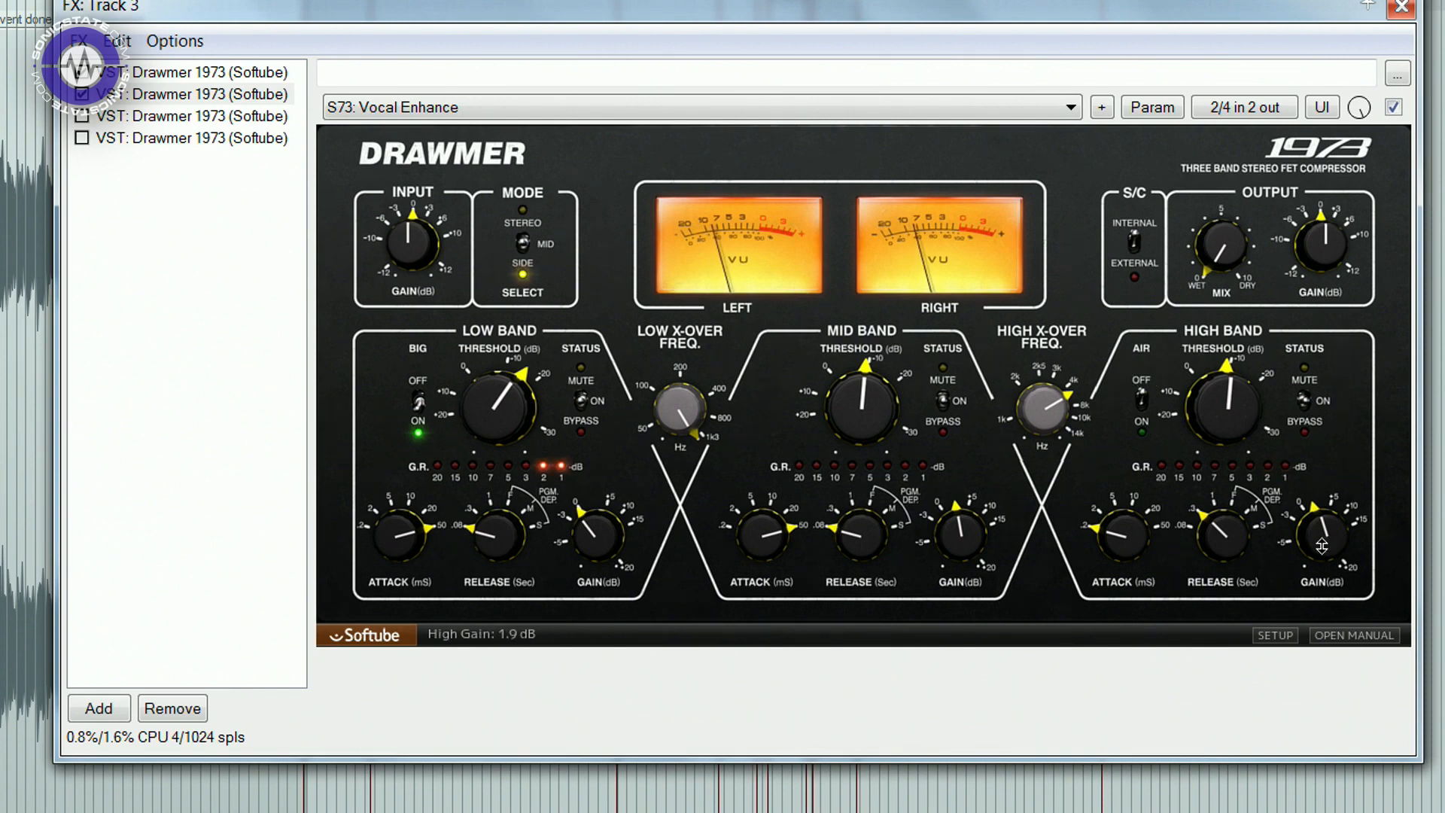
- Lower the high band gain of the Vocal Enhance instance and compare the sound with it off and on
drag(1331, 536, 1312, 548)
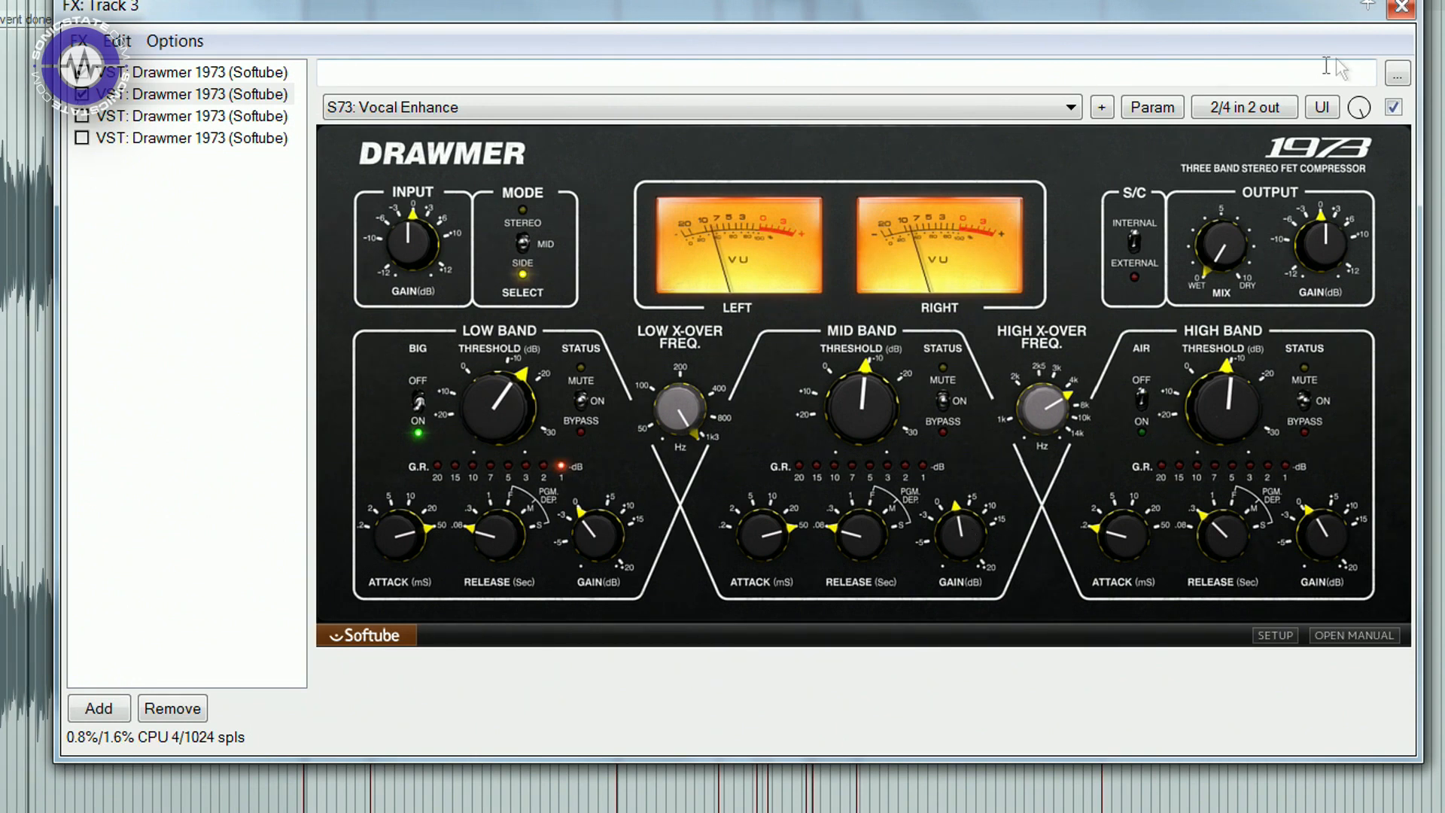
click(1394, 108)
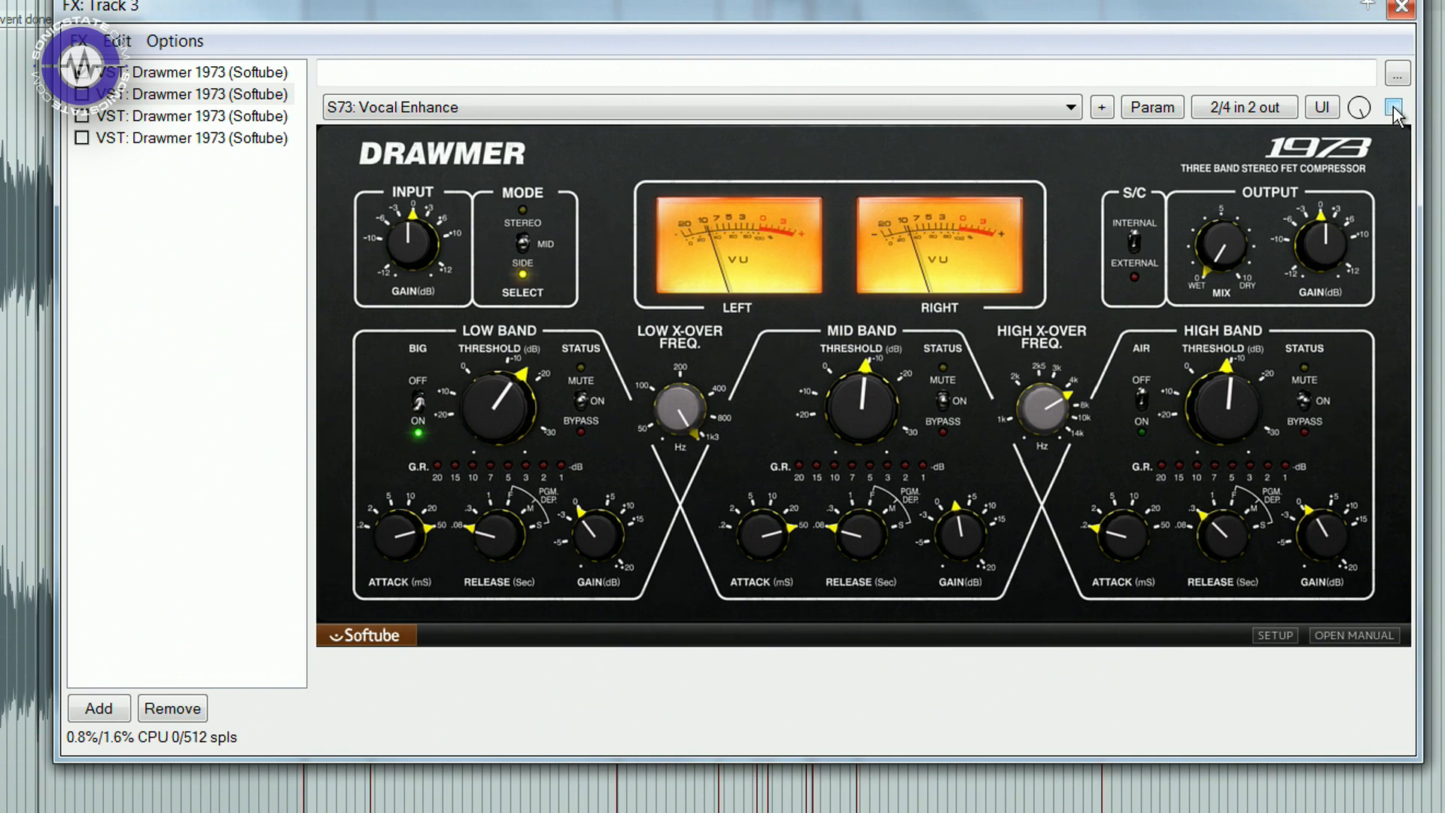
click(1394, 108)
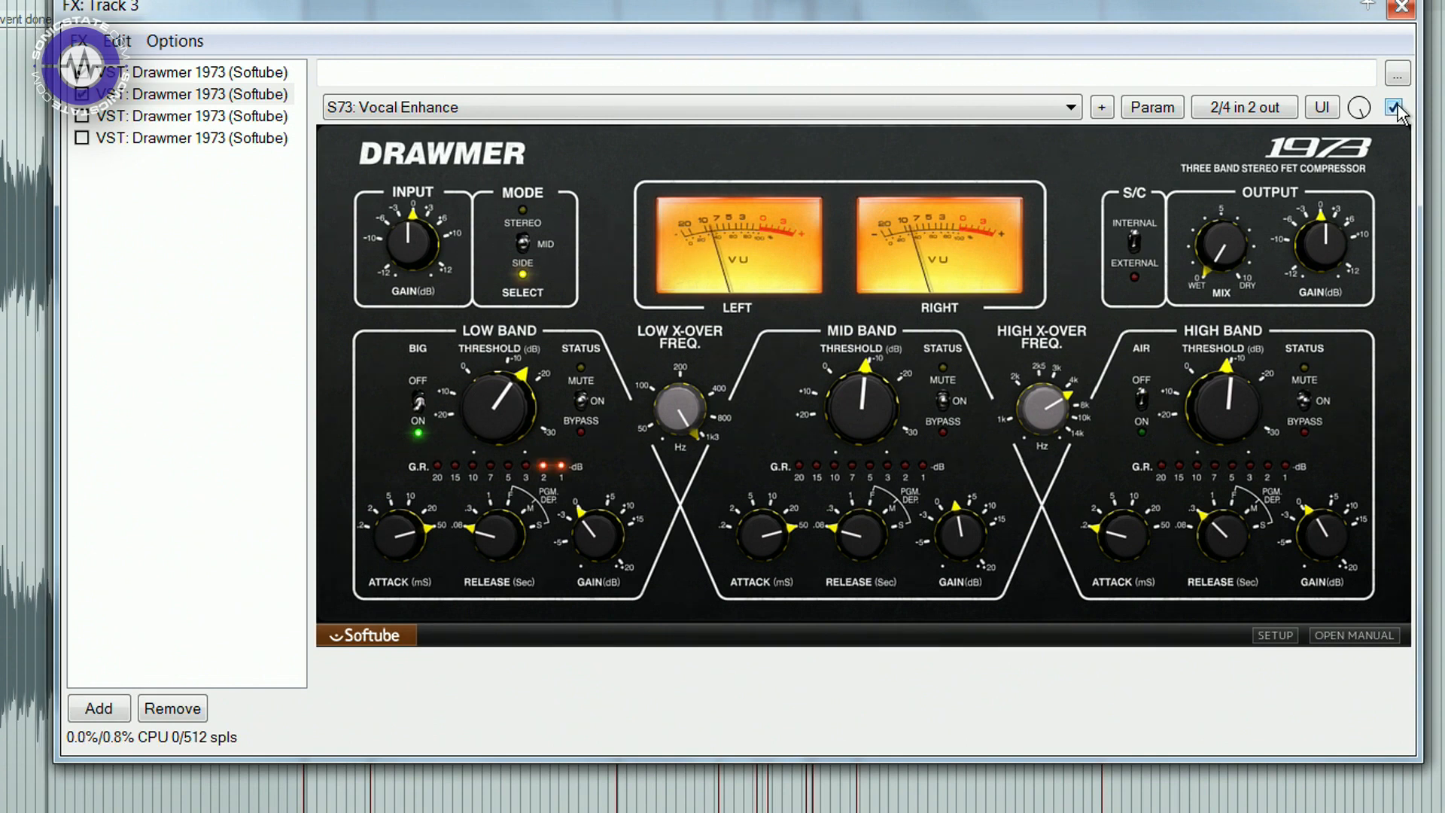
- Open and enable the third Drawmer 1973 instance on Track 3 with the S73: Wide Mix preset
click(106, 119)
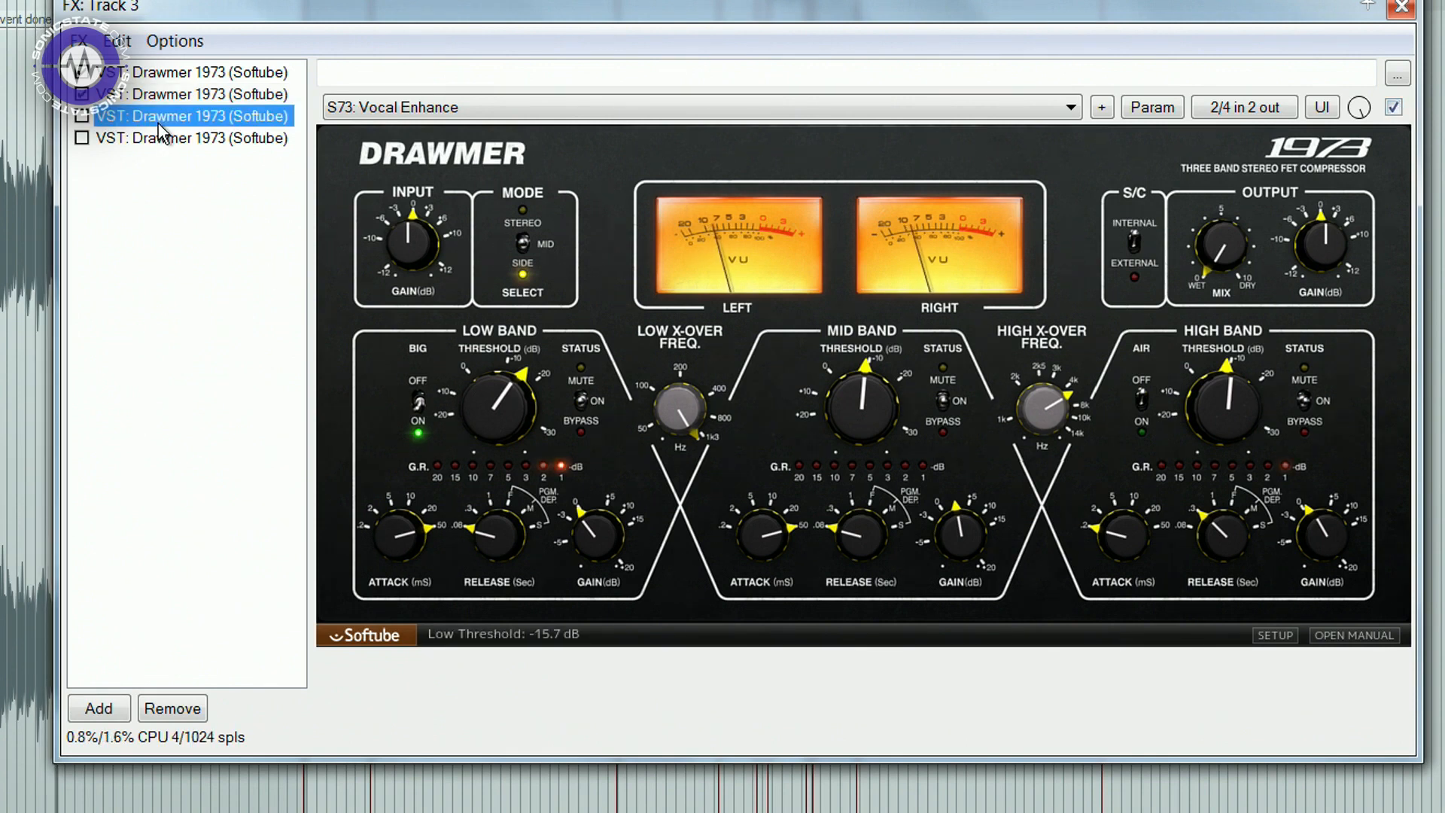
click(82, 117)
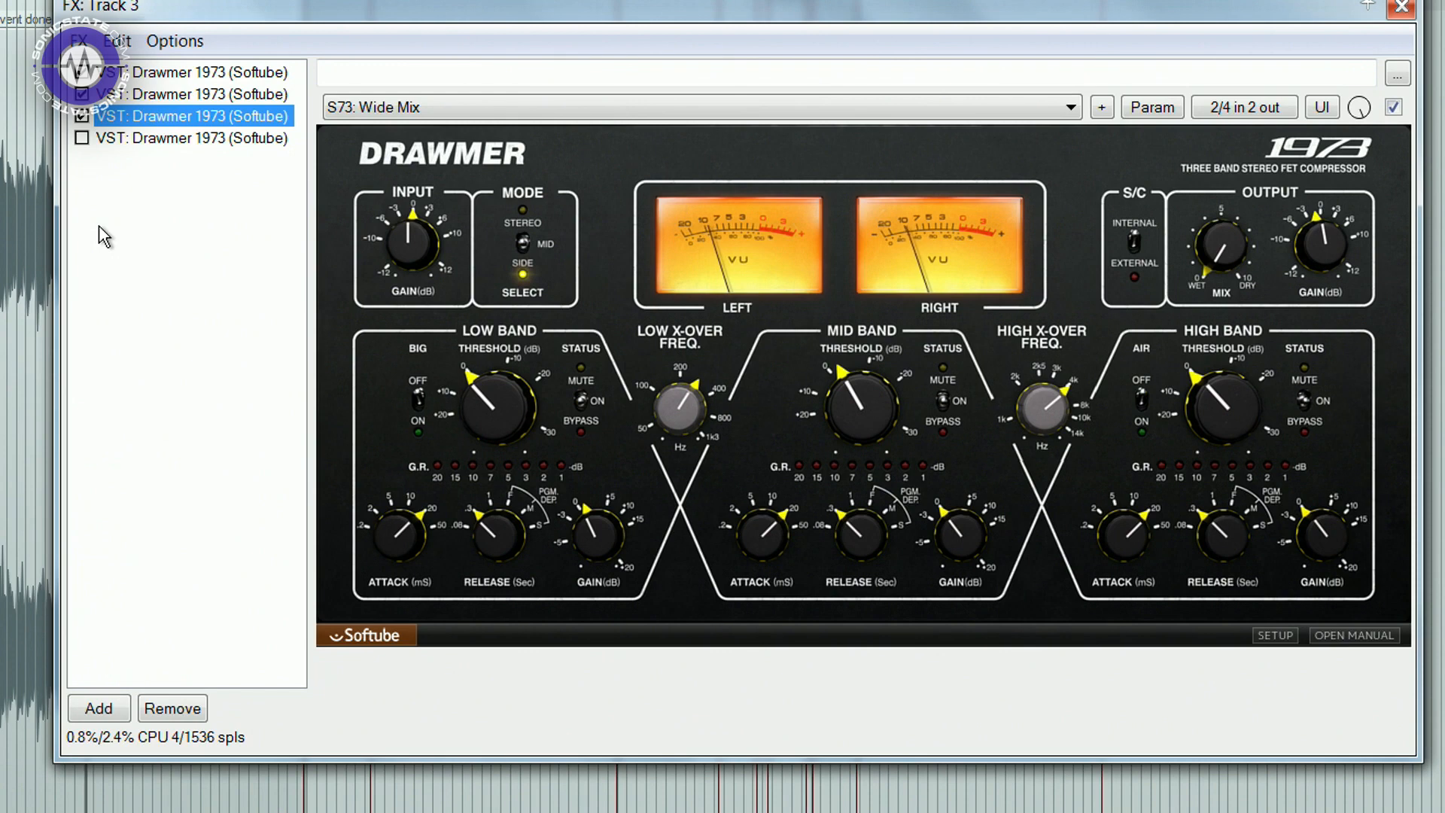
click(432, 111)
click(432, 110)
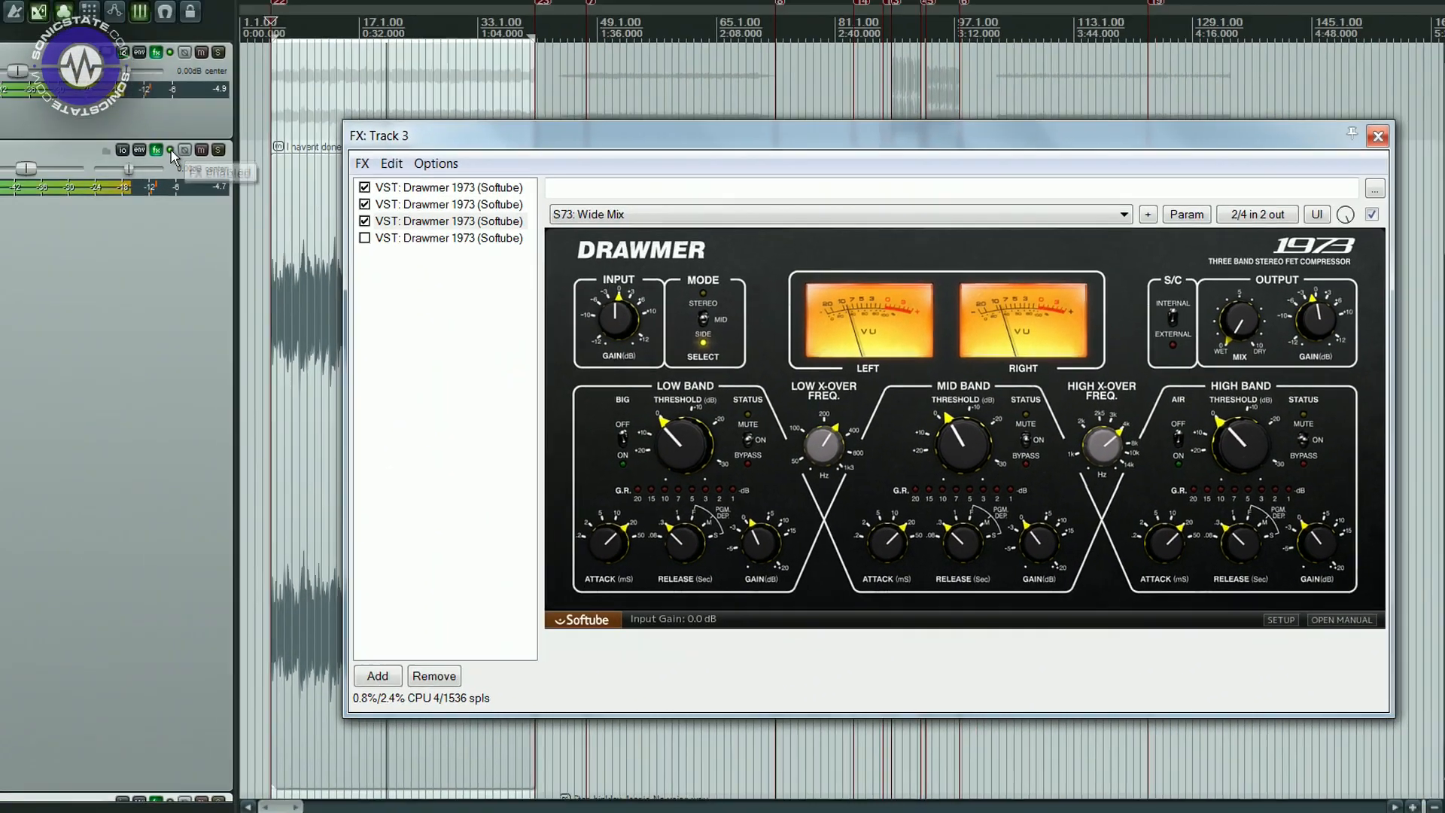
- Compare Track 3 with its whole FX chain bypassed and enabled, and set the Wide Mix output gain to 0.0 dB
click(104, 126)
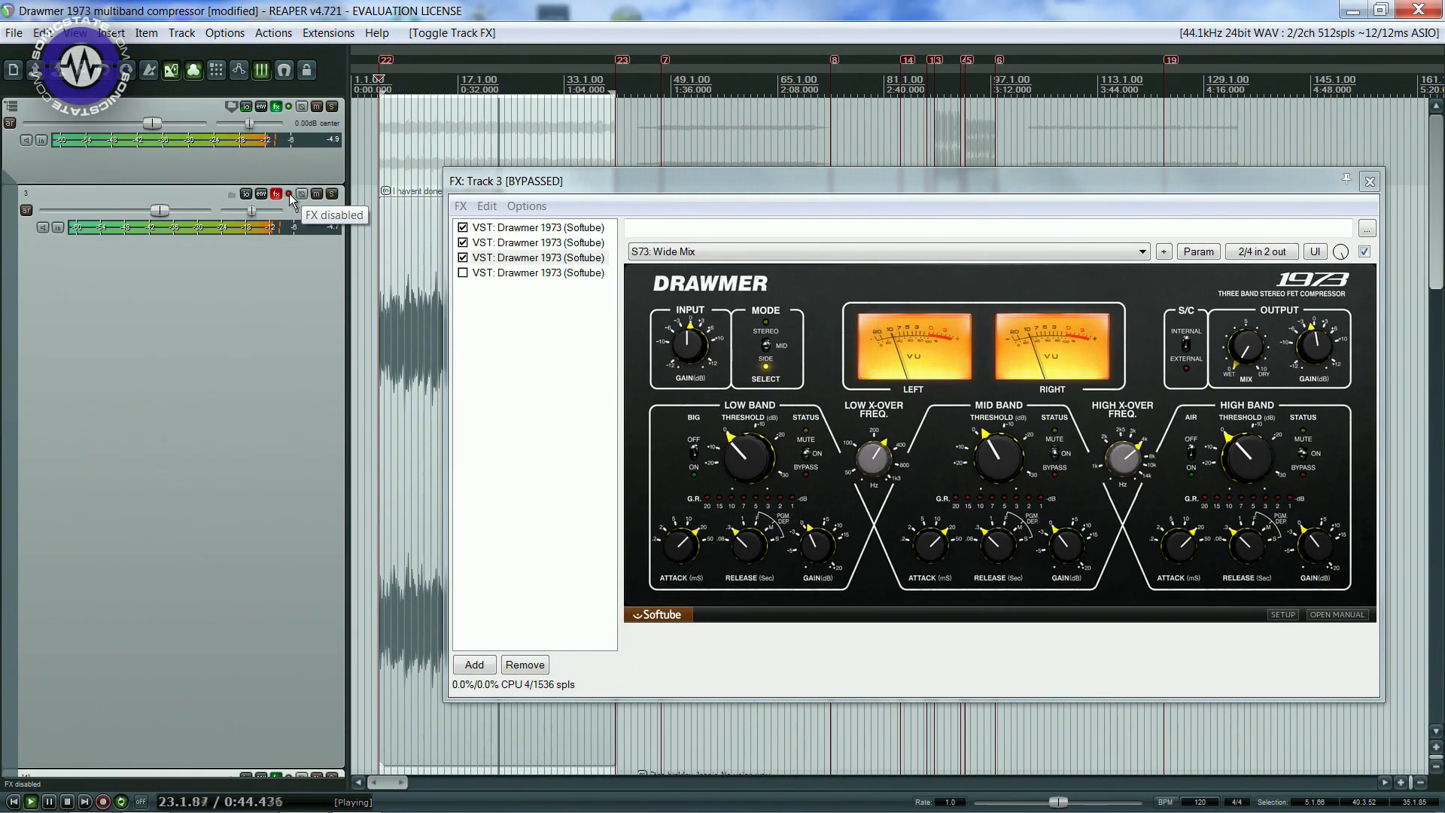
click(289, 194)
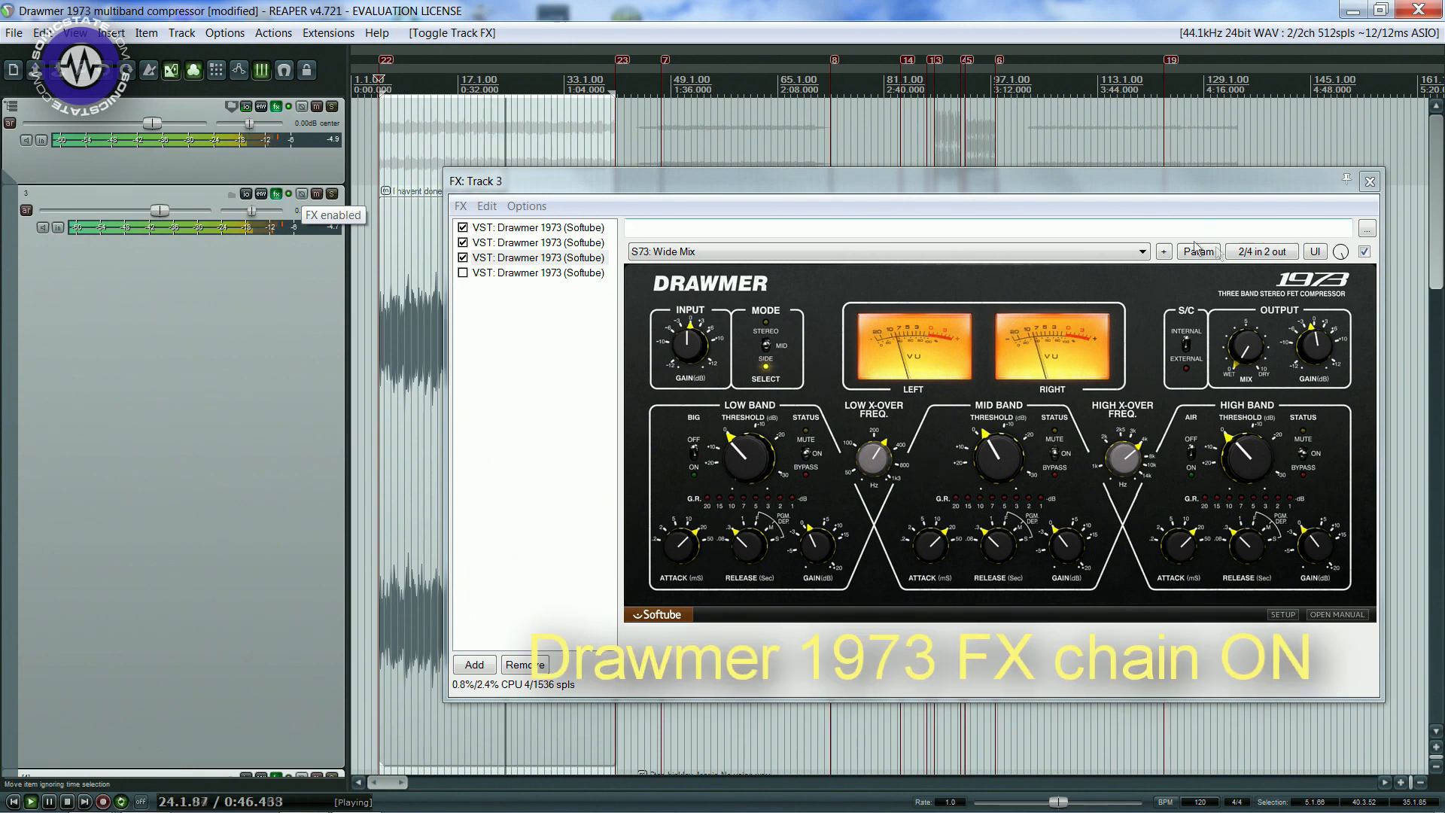
click(1309, 354)
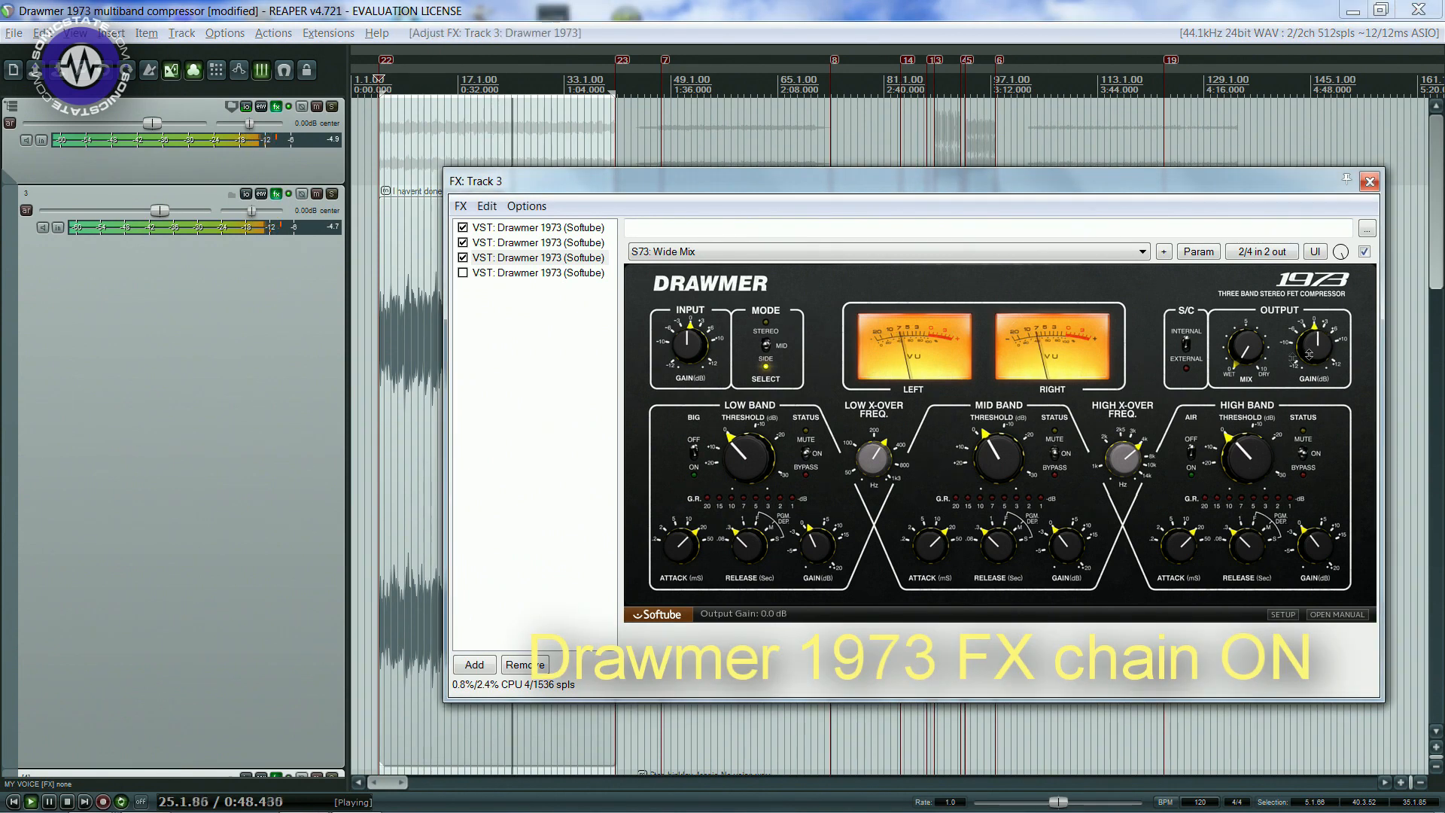
click(289, 195)
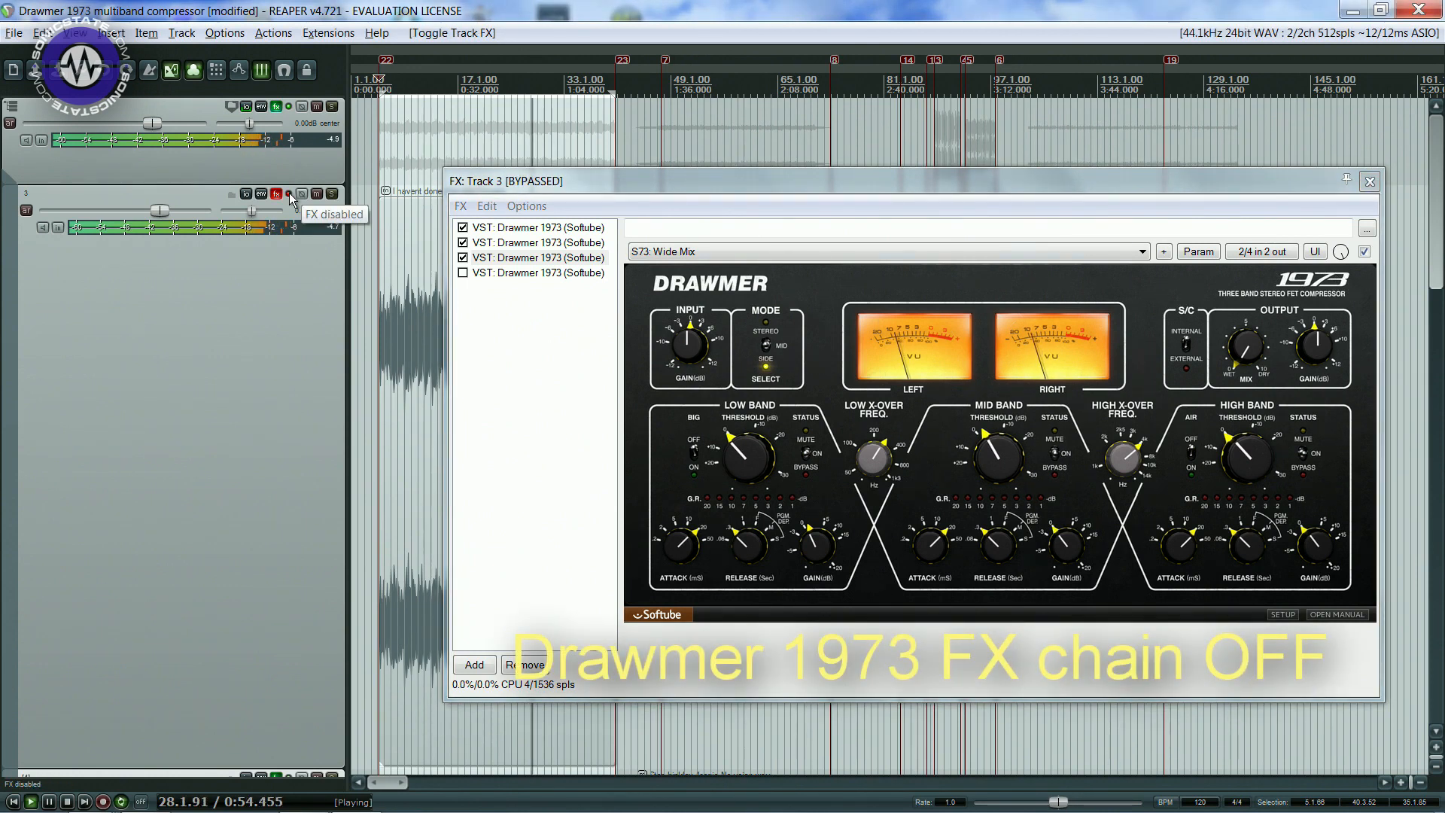
click(290, 194)
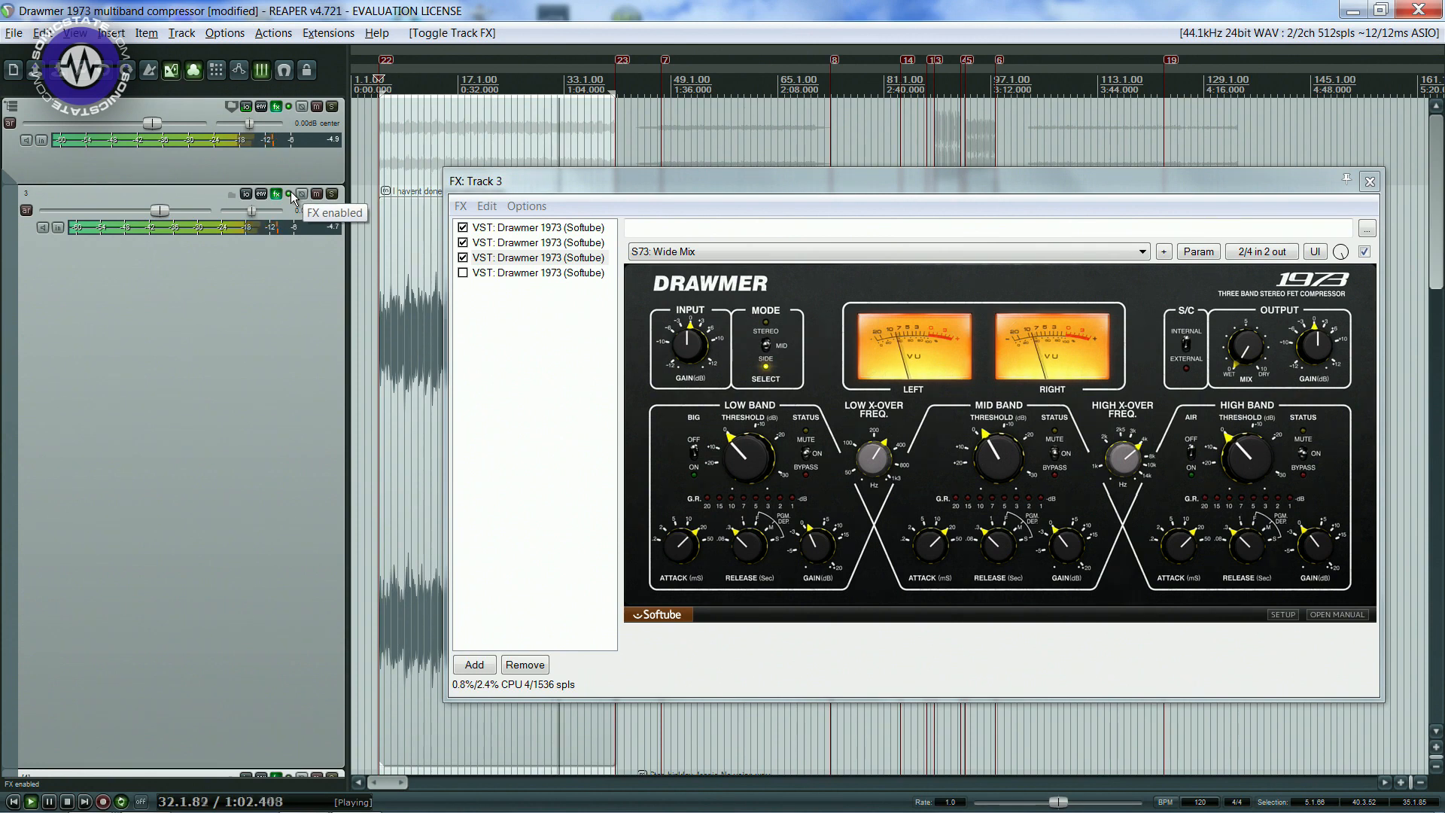
- Enable the fourth Drawmer 1973 instance in the chain and toggle the mute status of all three bands together
click(535, 273)
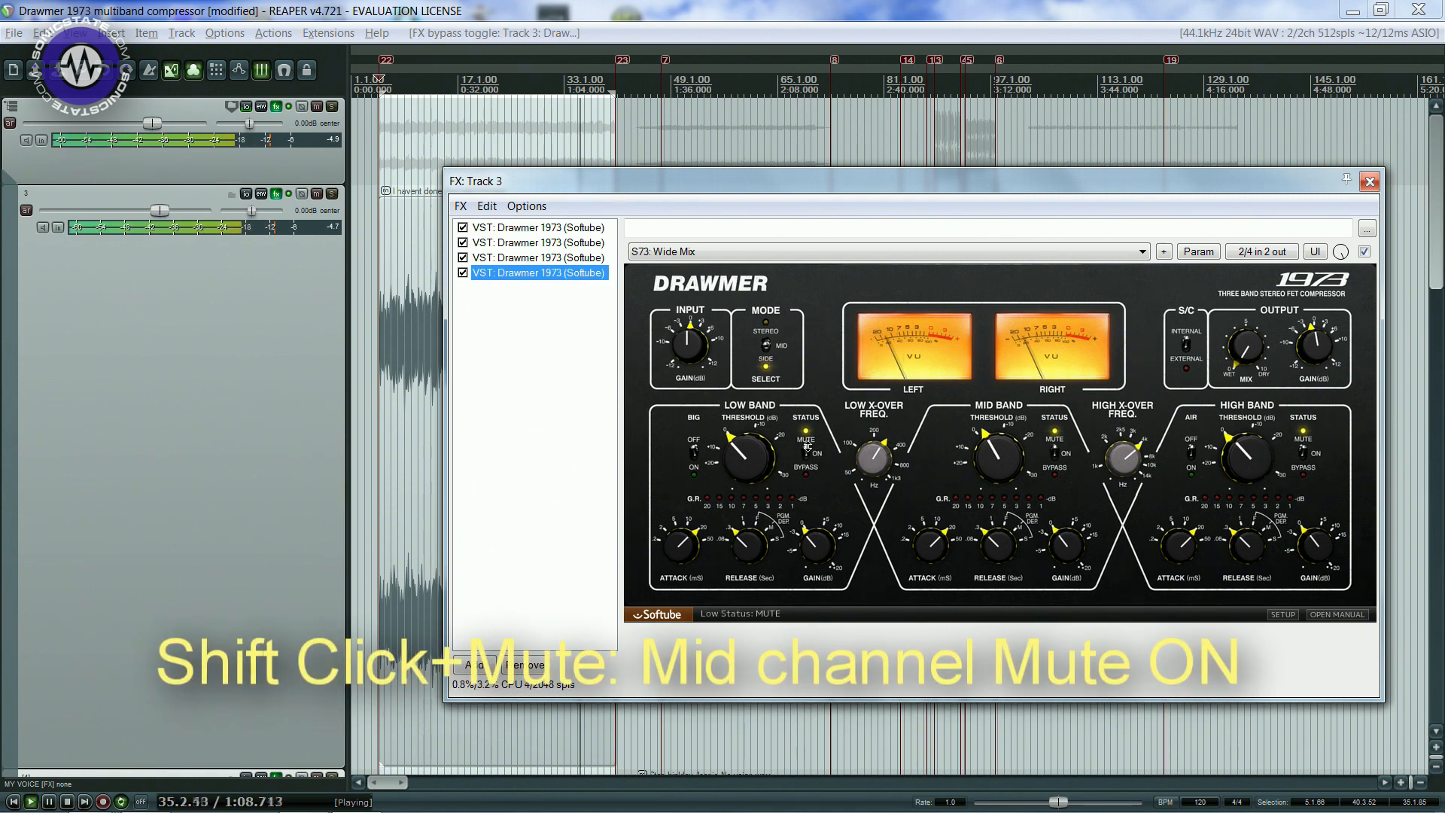
shift+click(808, 450)
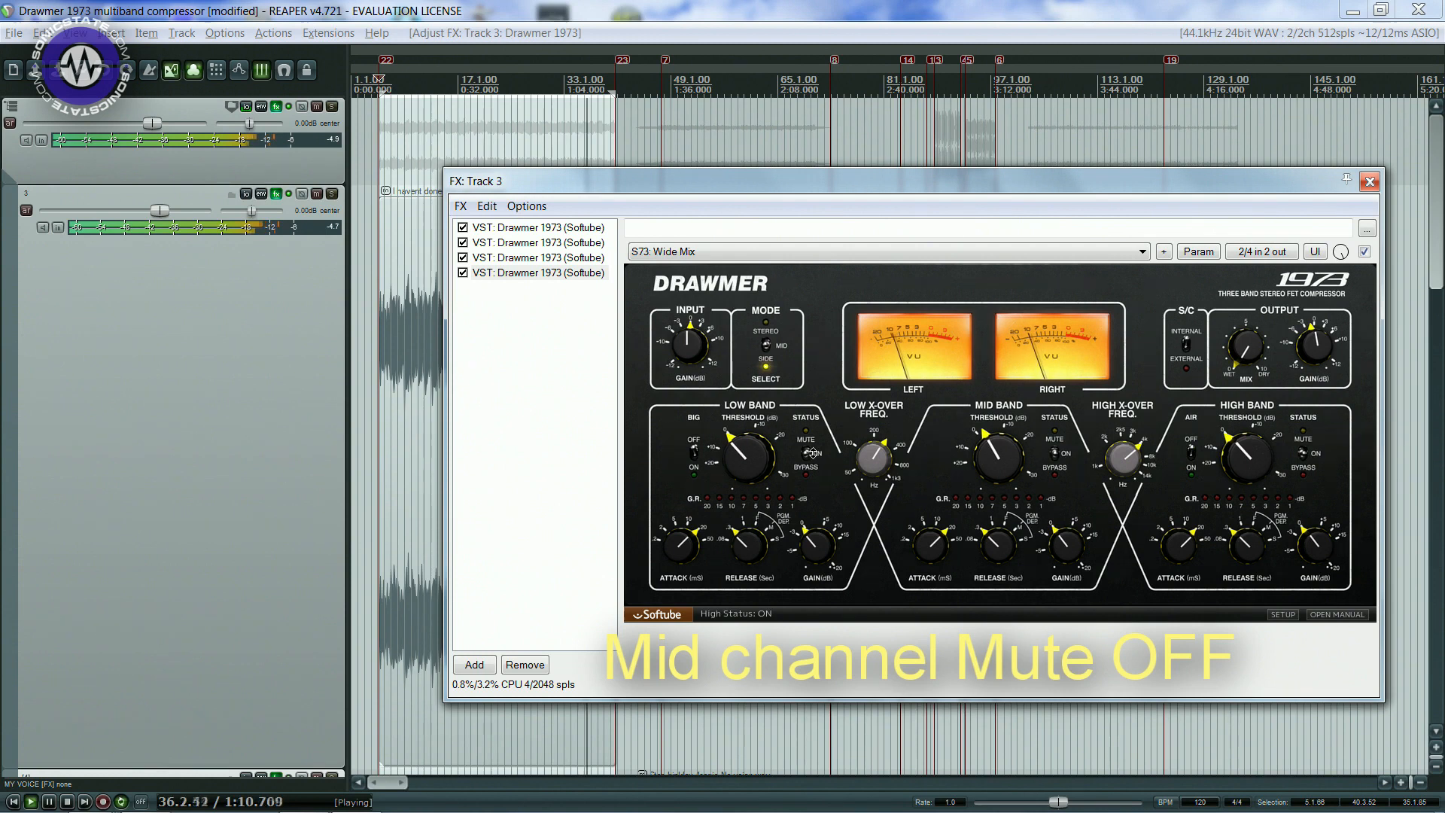
shift+click(810, 450)
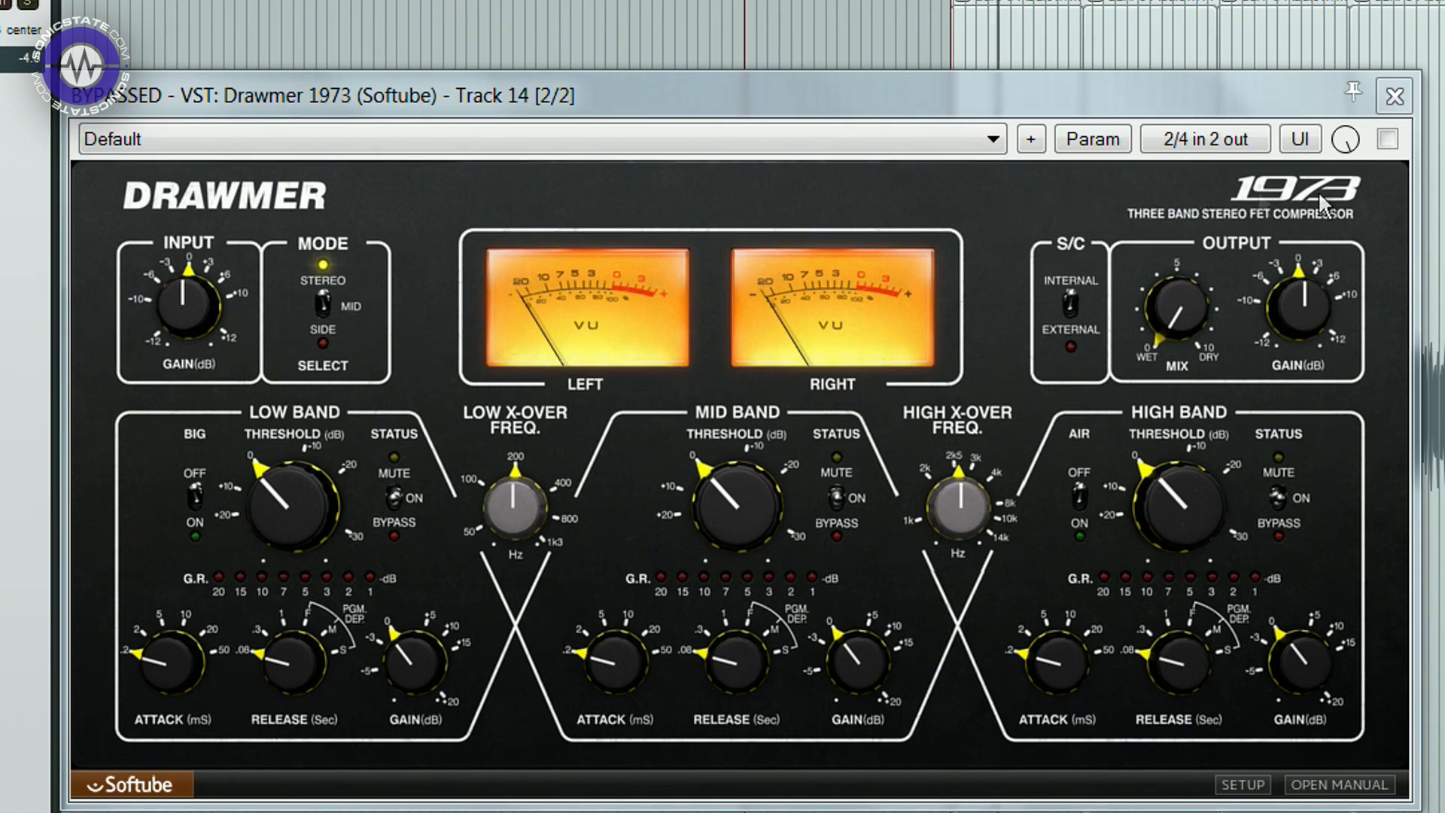
- Enable the Drawmer 1973 on Track 14, raise the low crossover to between 200 and 400 Hz and set the low threshold to -3.2 dB
click(1387, 139)
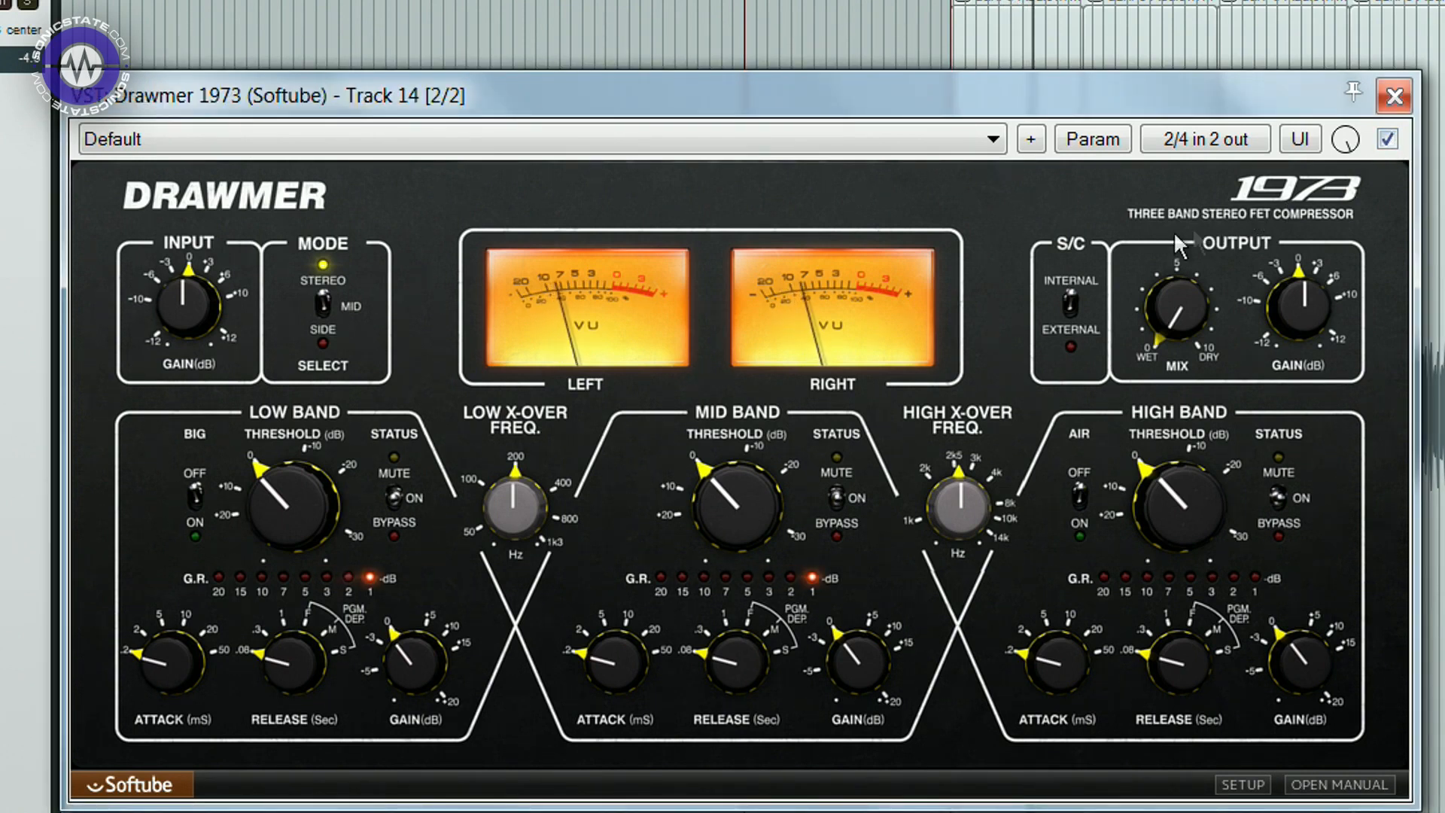
mouse_move(512, 508)
mouse_down()
mouse_move(512, 542)
mouse_move(526, 495)
mouse_move(517, 504)
mouse_up()
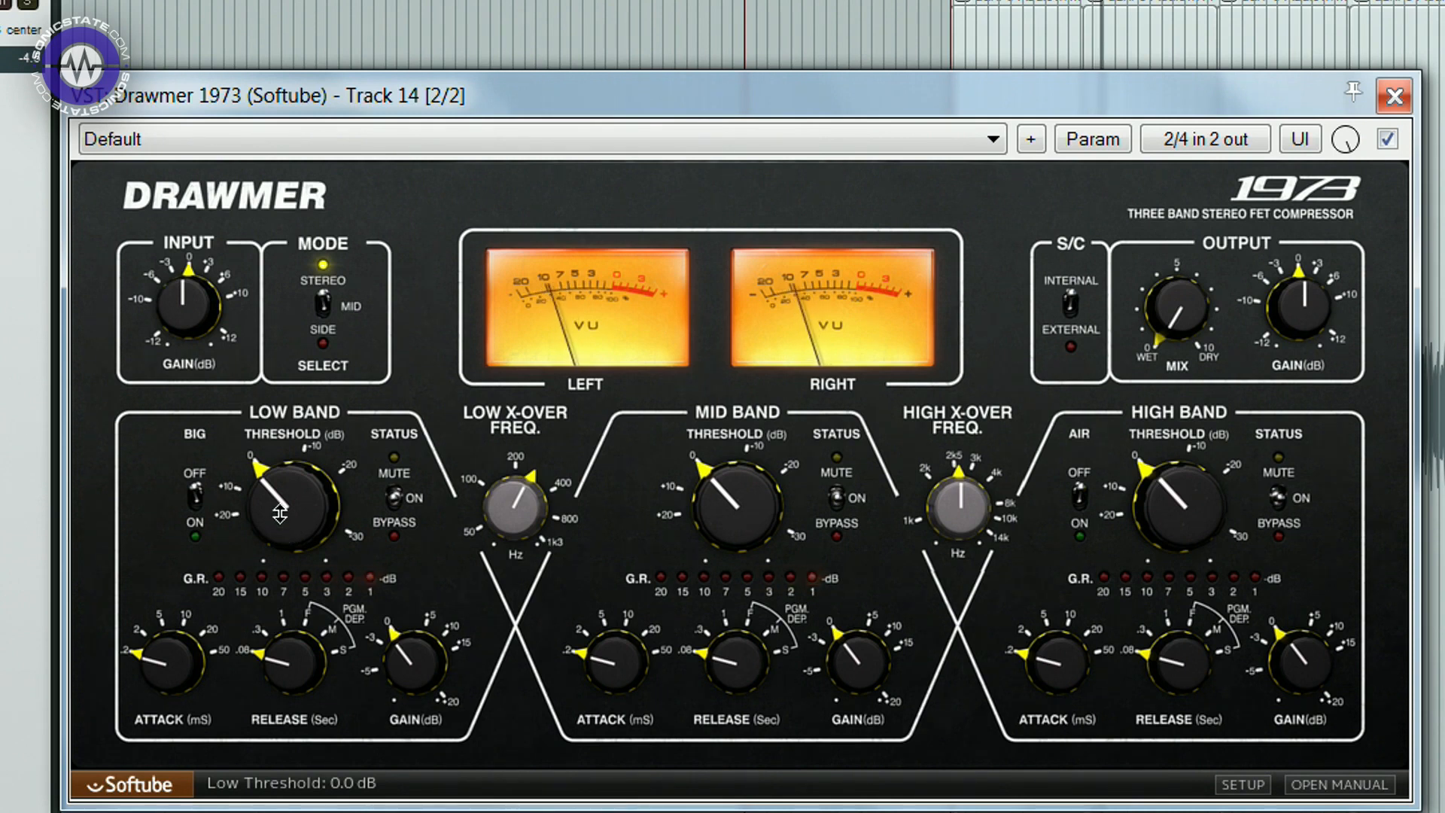
drag(281, 511, 285, 500)
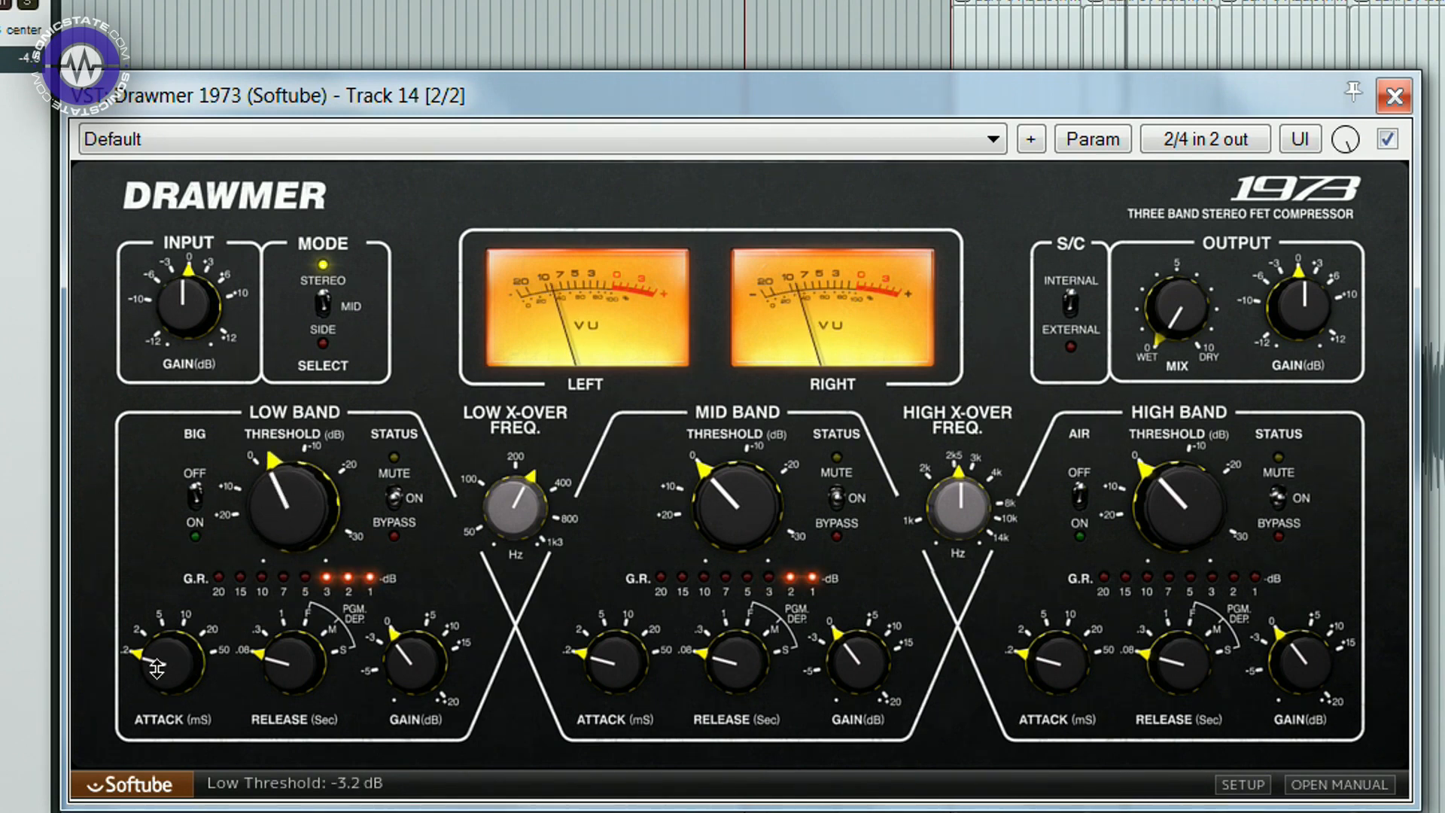
- Set the low band's attack to about 5 ms, its release to F and its threshold to -6.8 dB
drag(156, 666, 172, 631)
drag(275, 662, 298, 612)
drag(304, 560, 313, 494)
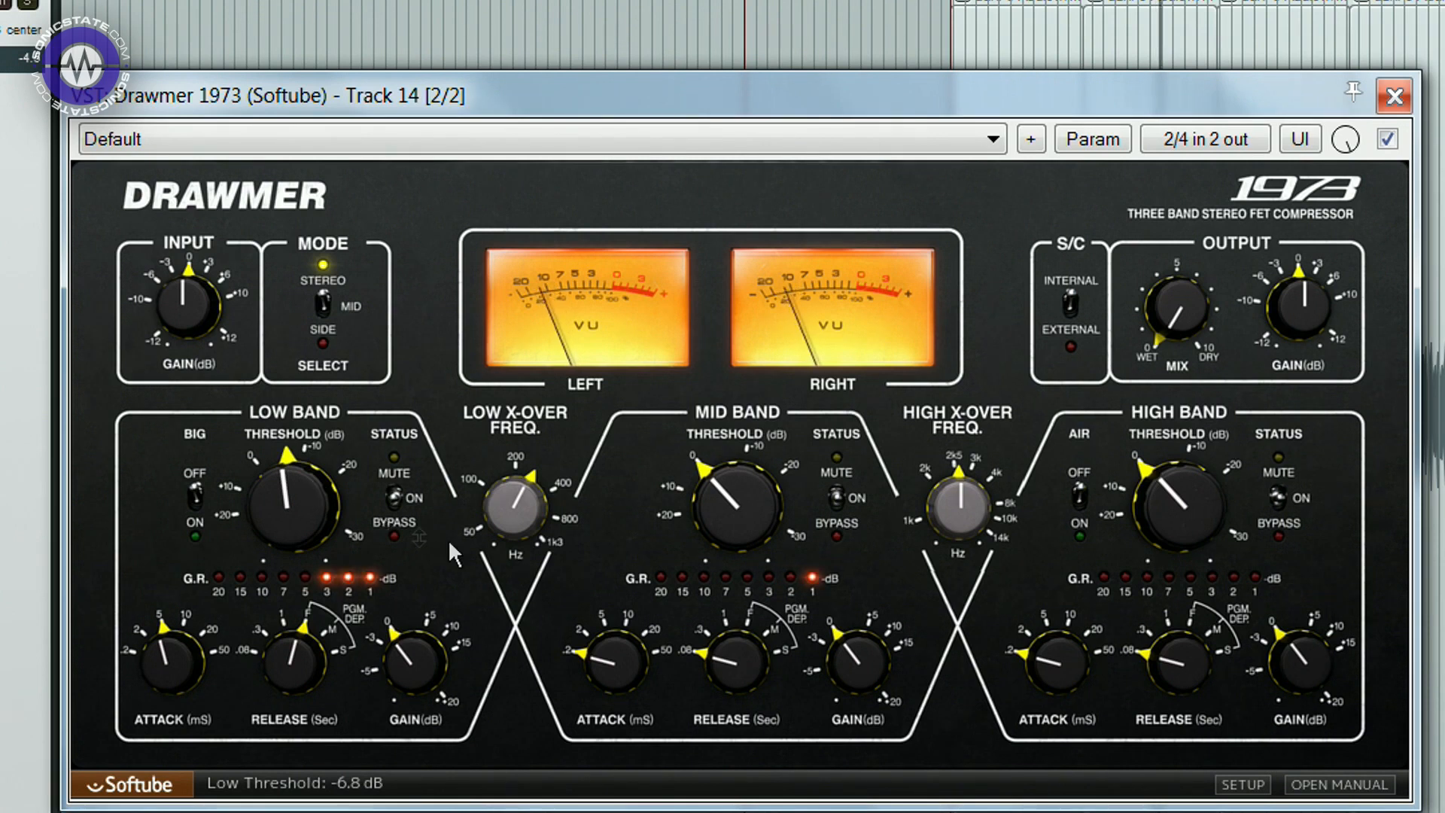
- Set the mid band's release to F, attack to about 5 ms and threshold to -7.6 dB, and the low band's threshold to -10.3 dB
drag(734, 667, 730, 633)
drag(611, 655, 652, 600)
drag(728, 486, 740, 464)
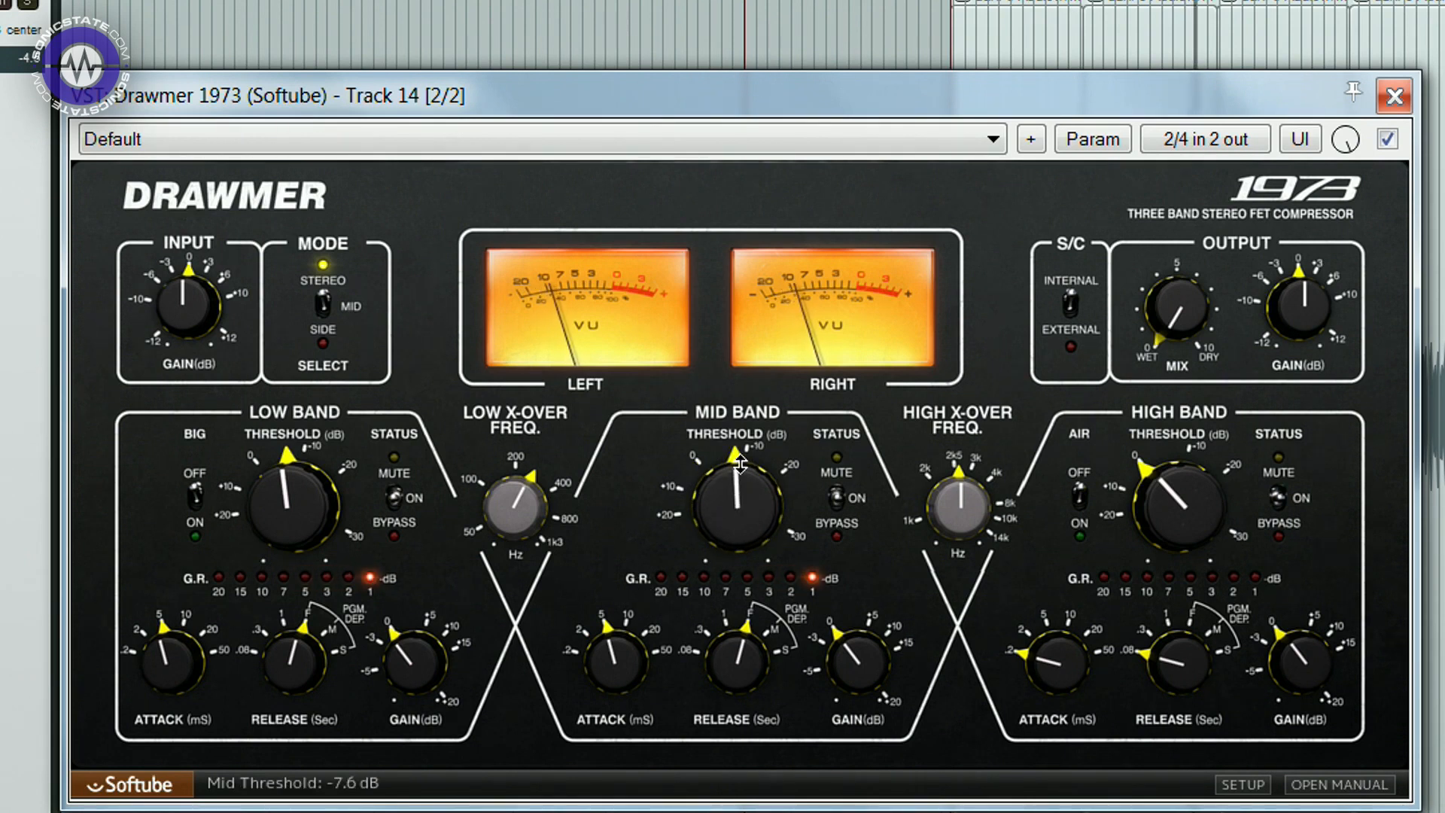
drag(280, 490, 281, 469)
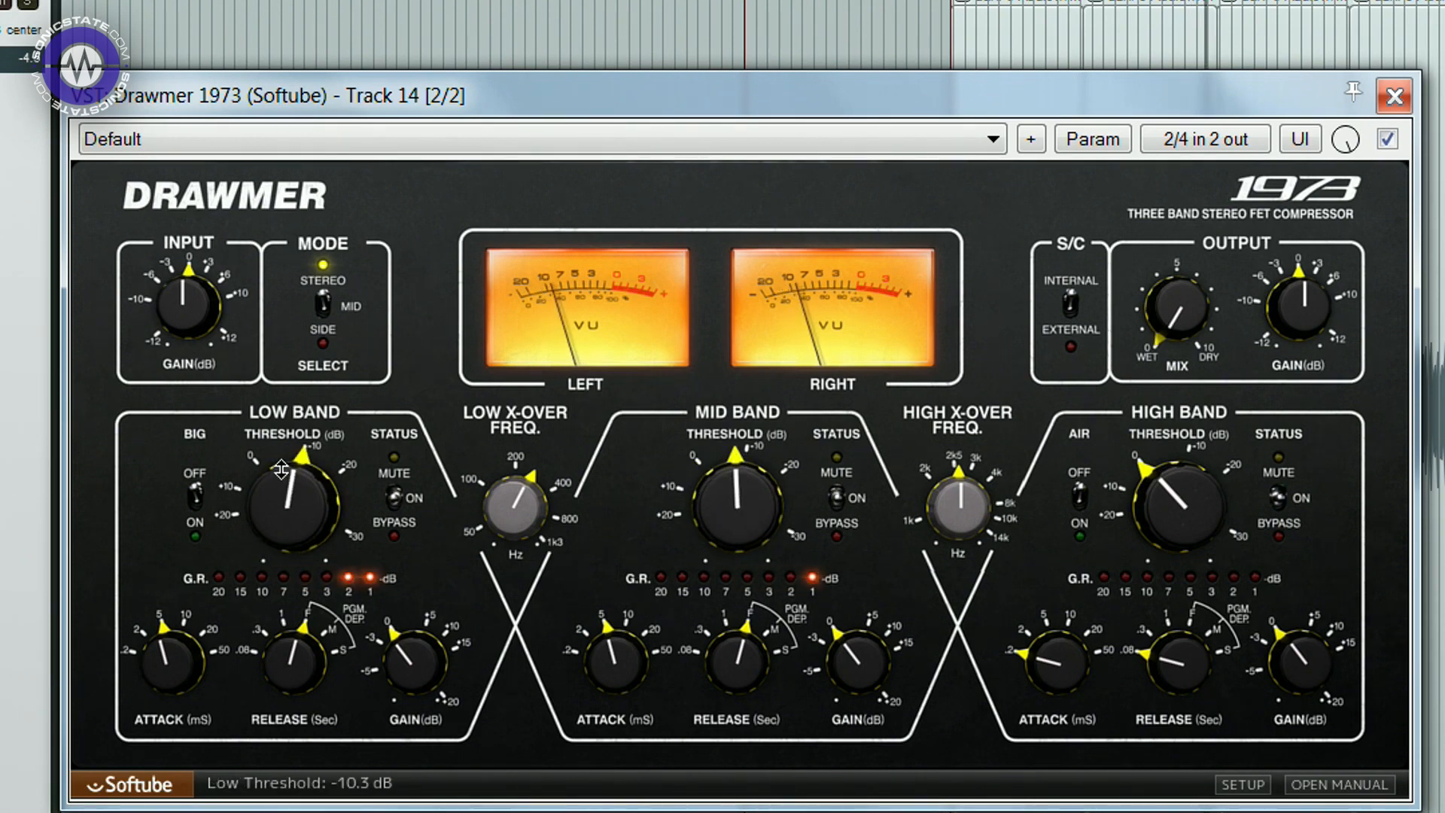
- Set the high band's attack to 5.0 ms, its release to F and its threshold to about -30 dB
drag(1183, 502, 1204, 444)
drag(1051, 646, 1071, 590)
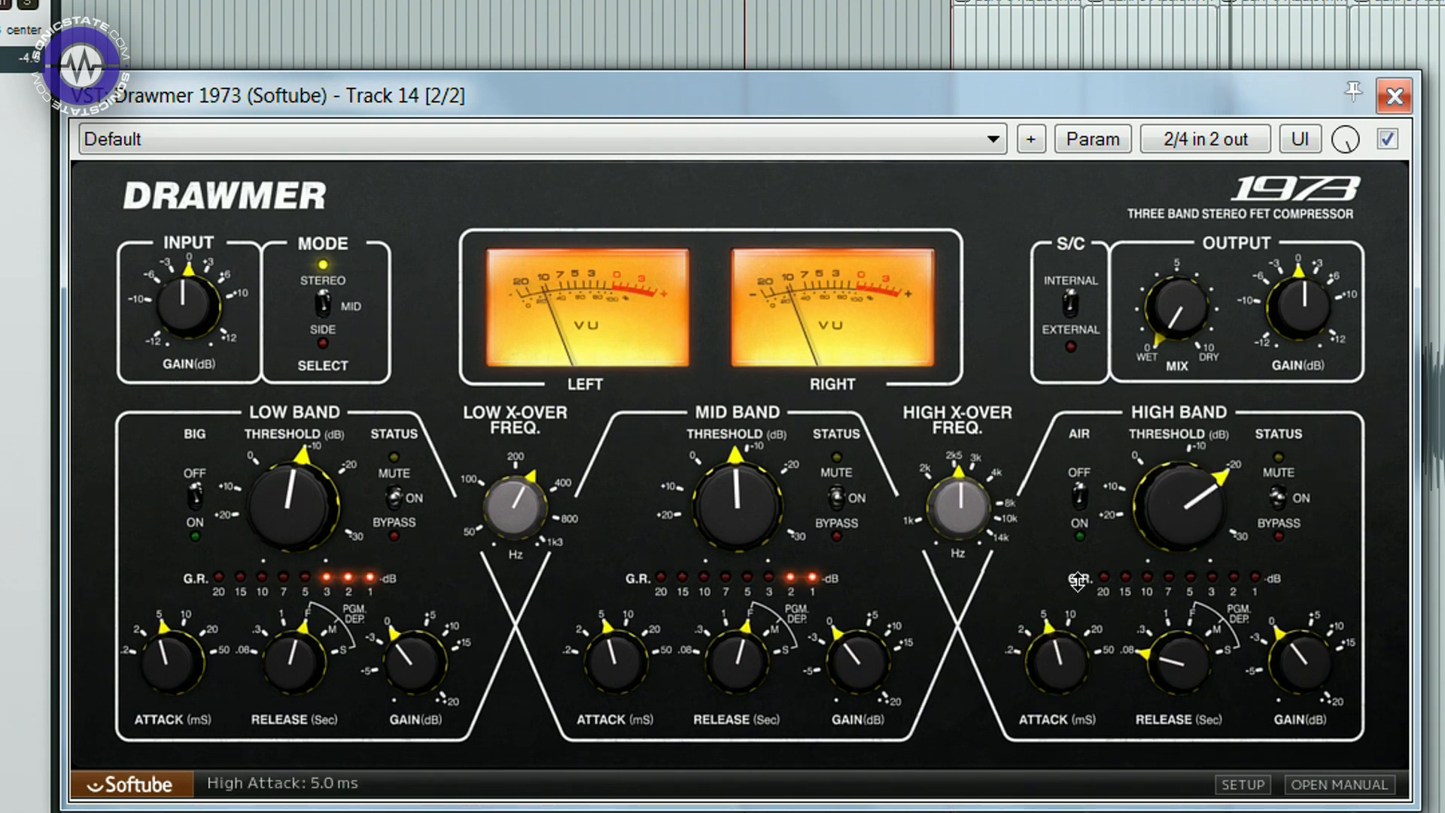
drag(1178, 646, 1227, 570)
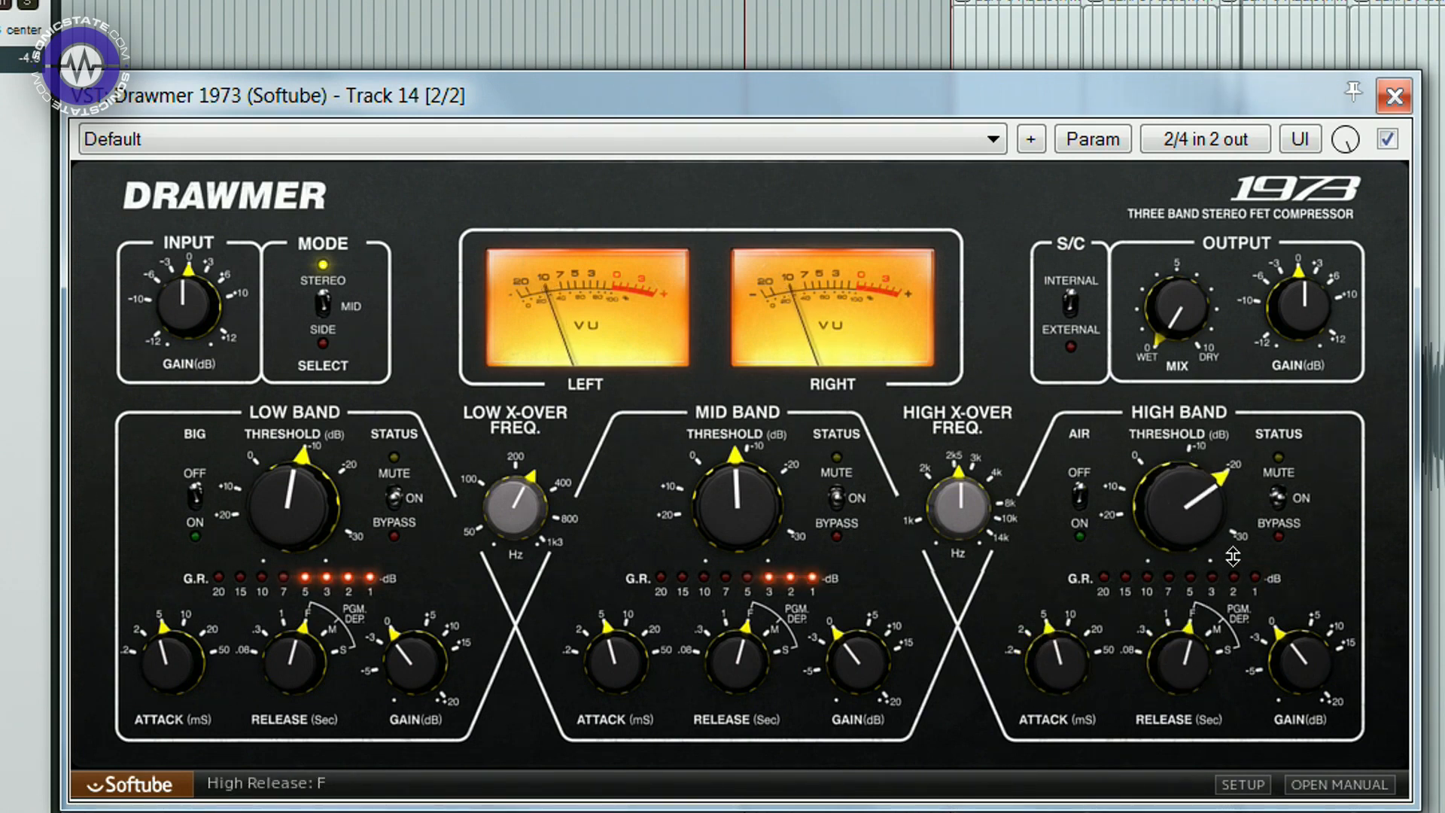
drag(1204, 508, 1207, 476)
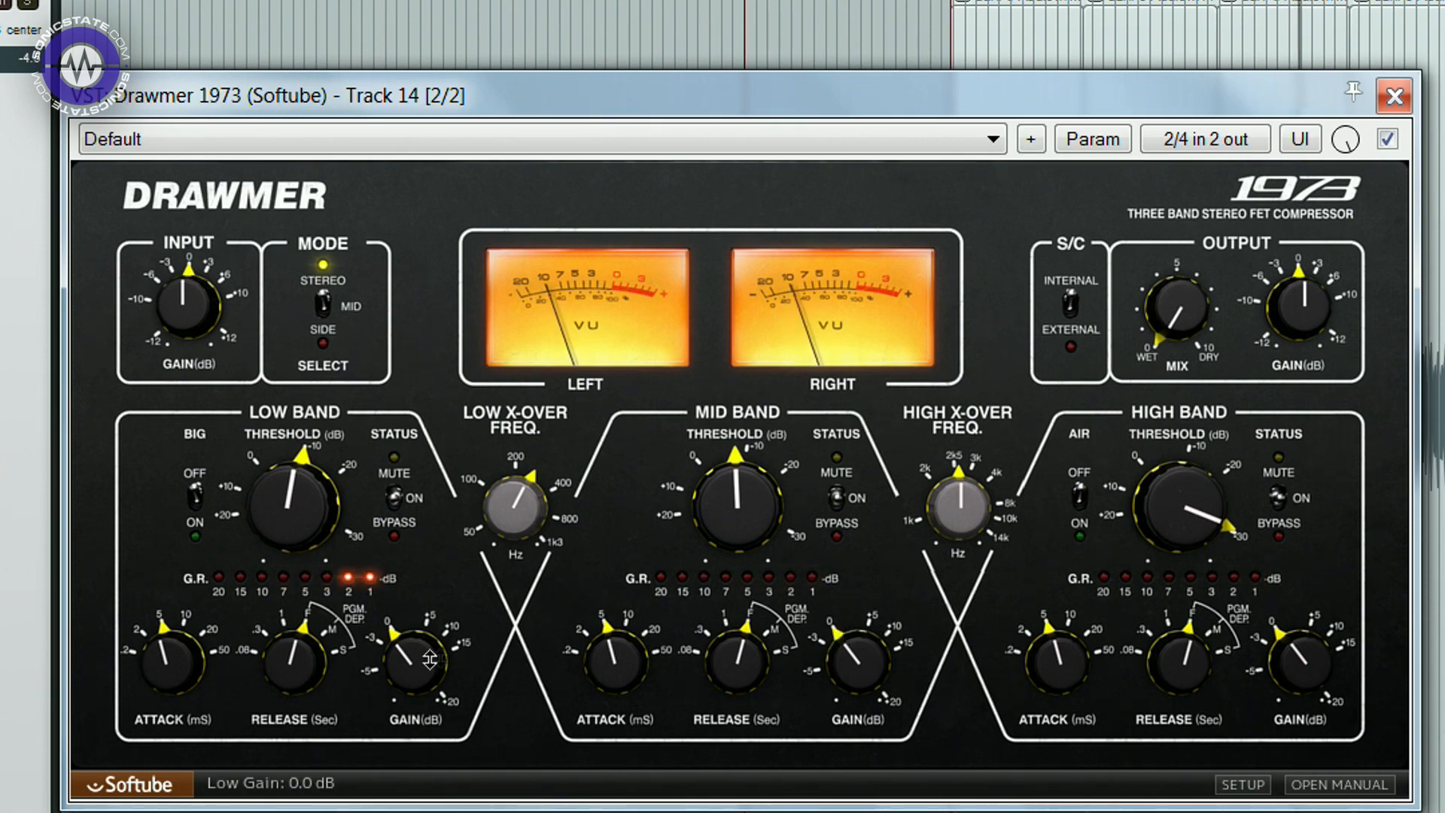
- Trim the low band gain to about -1.5 dB and the mid band gain to -1.3 dB
drag(421, 661, 415, 669)
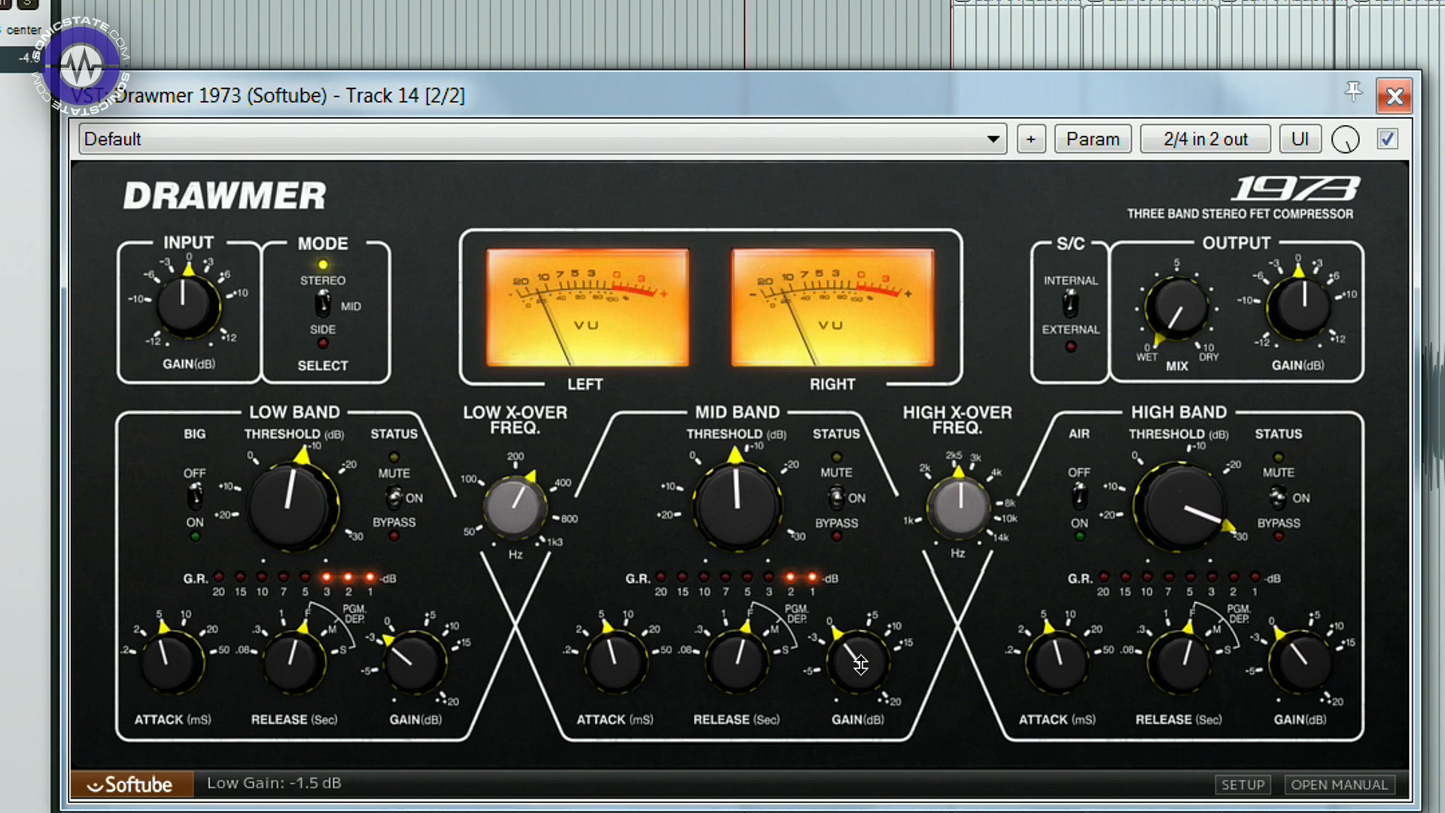
drag(857, 669, 856, 674)
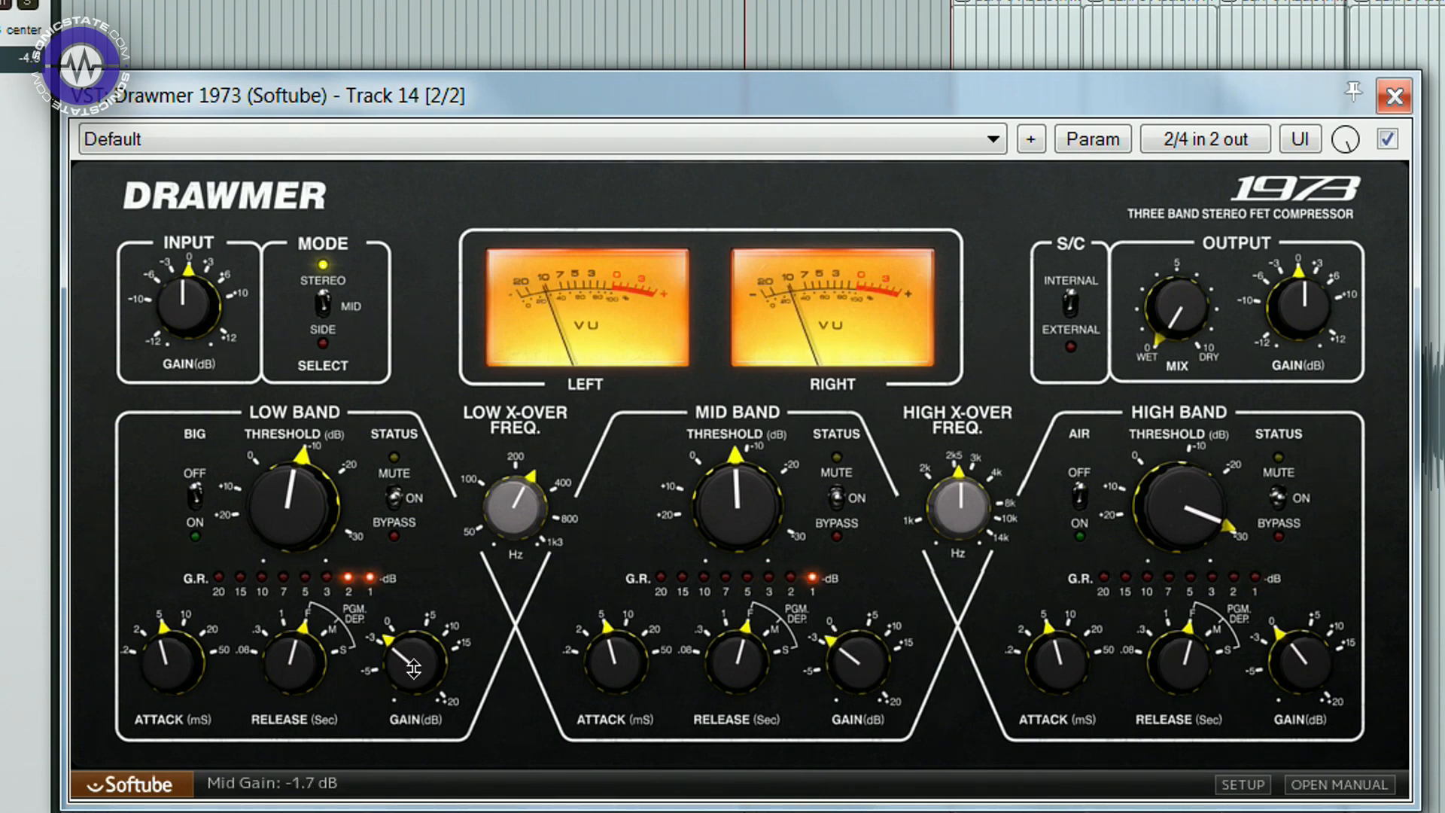
drag(412, 667, 412, 672)
mouse_move(851, 674)
mouse_down()
mouse_move(867, 648)
mouse_move(862, 675)
mouse_up()
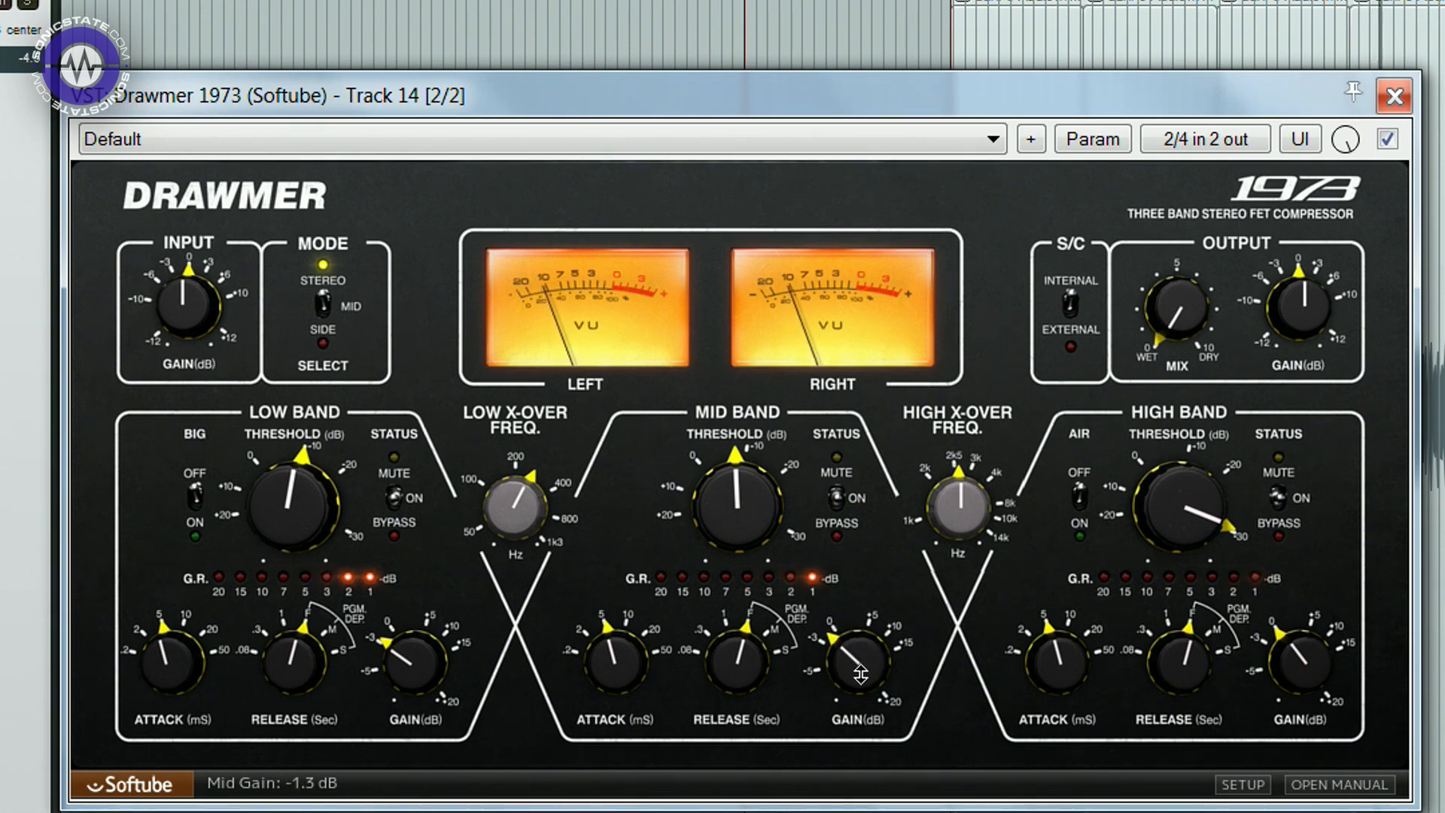
- Raise the low band gain slightly, switch on Air in the high band and raise the high band gain a little
drag(413, 659, 416, 653)
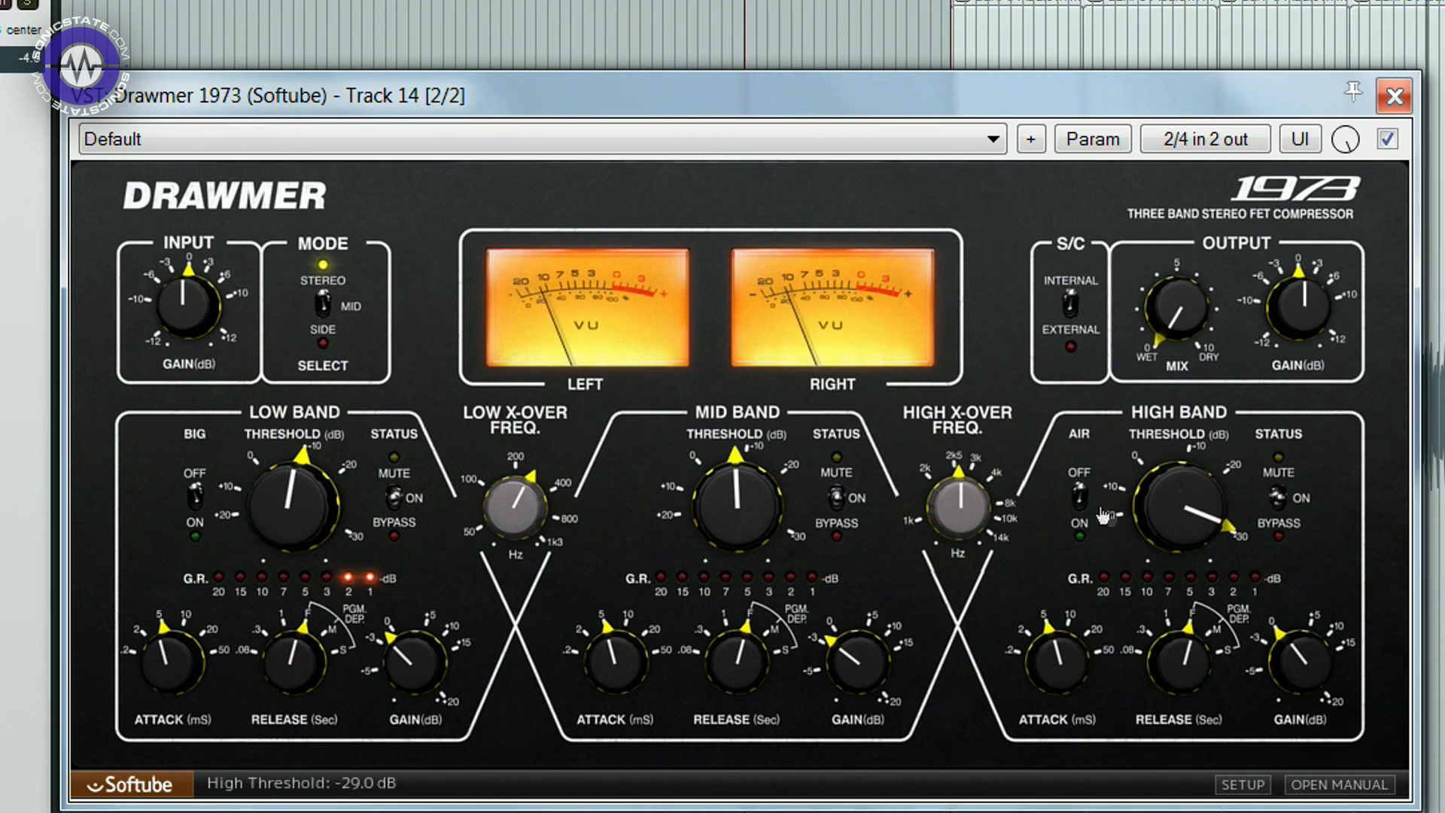
click(1080, 498)
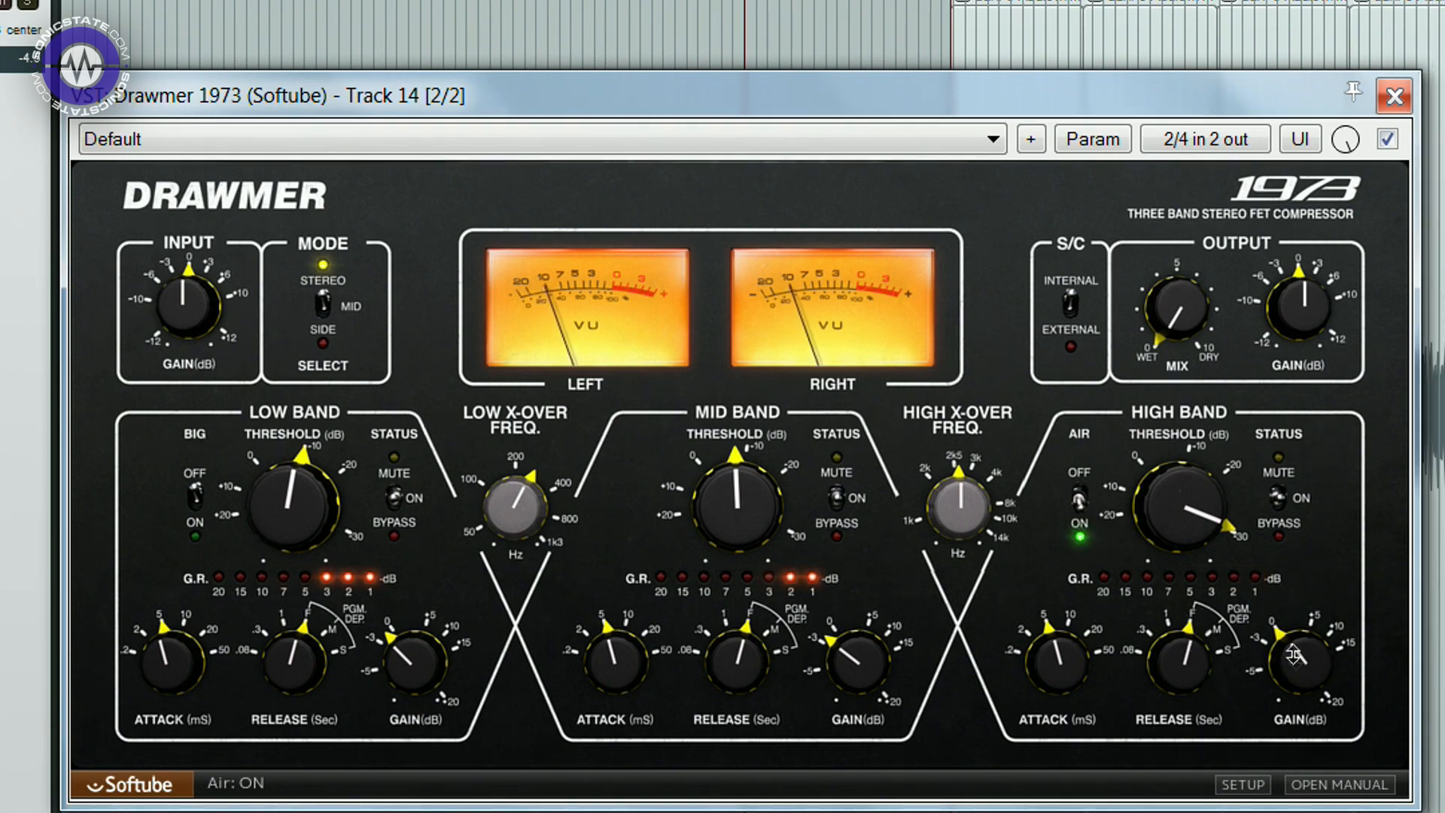
drag(1296, 657, 1296, 648)
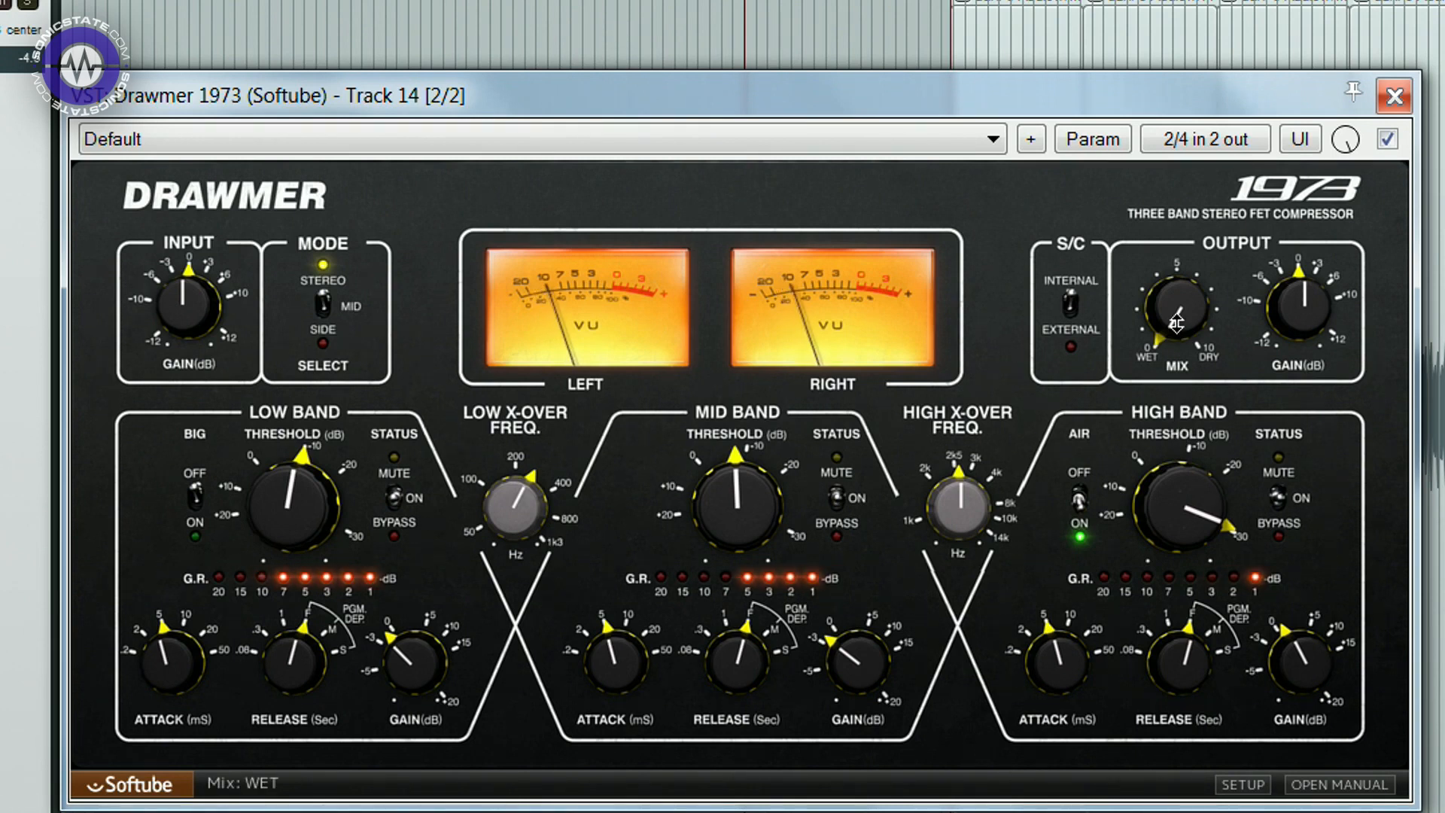
- Set the output mix to 3.8 and compare Track 14 with the compressor bypassed and active
drag(1178, 319, 1202, 229)
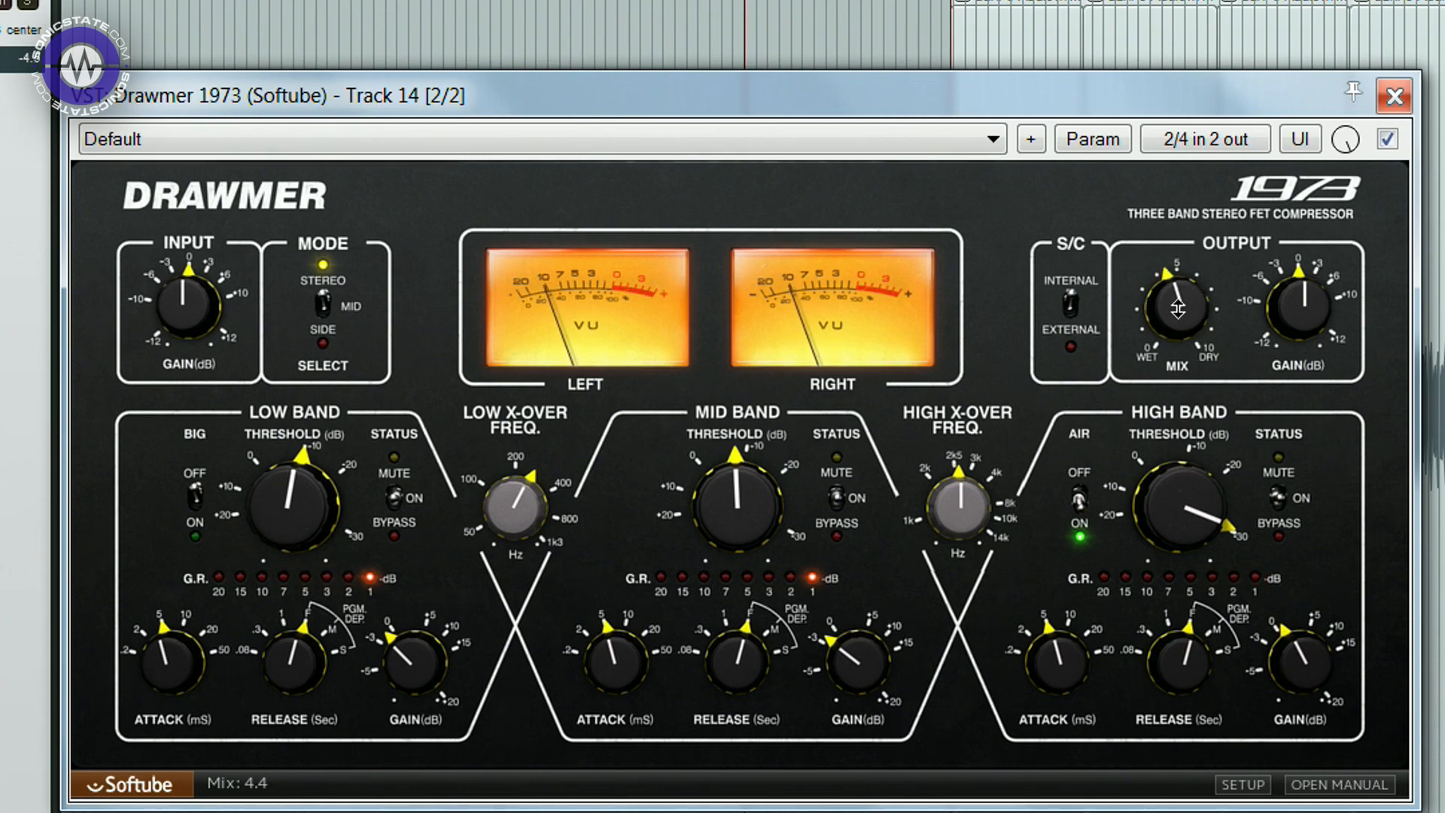
drag(1183, 280, 1203, 354)
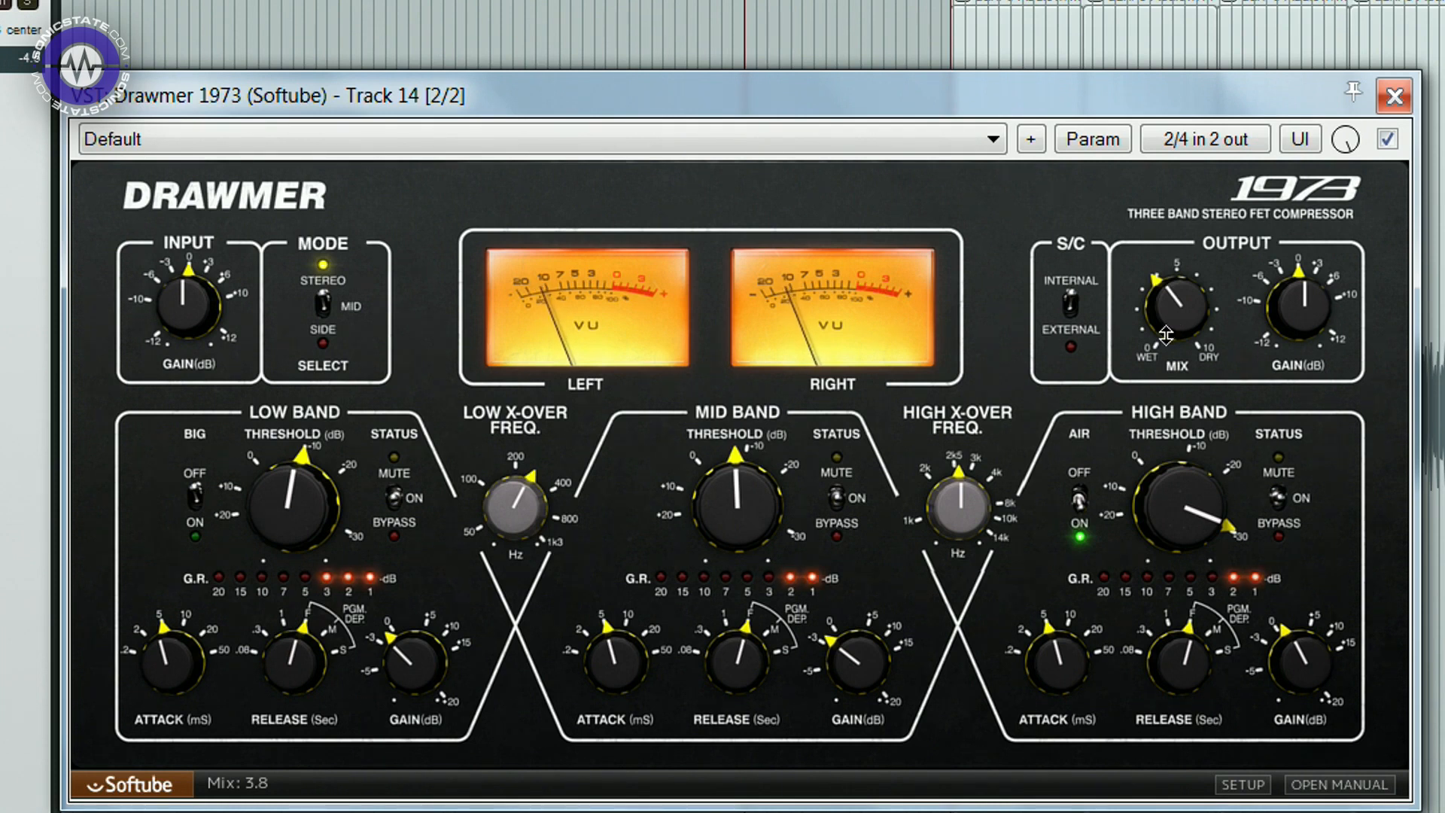
click(1386, 139)
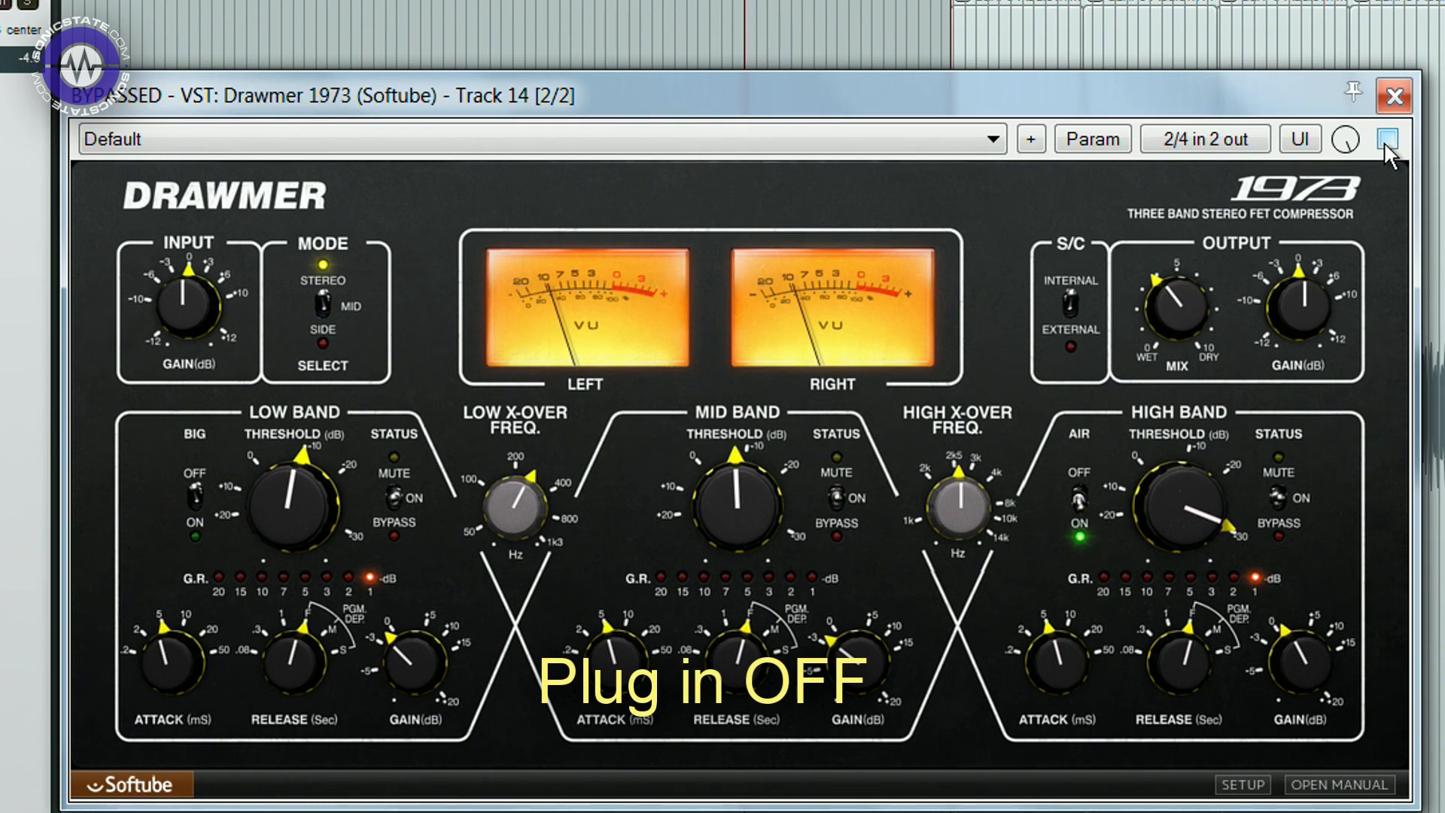
click(1386, 139)
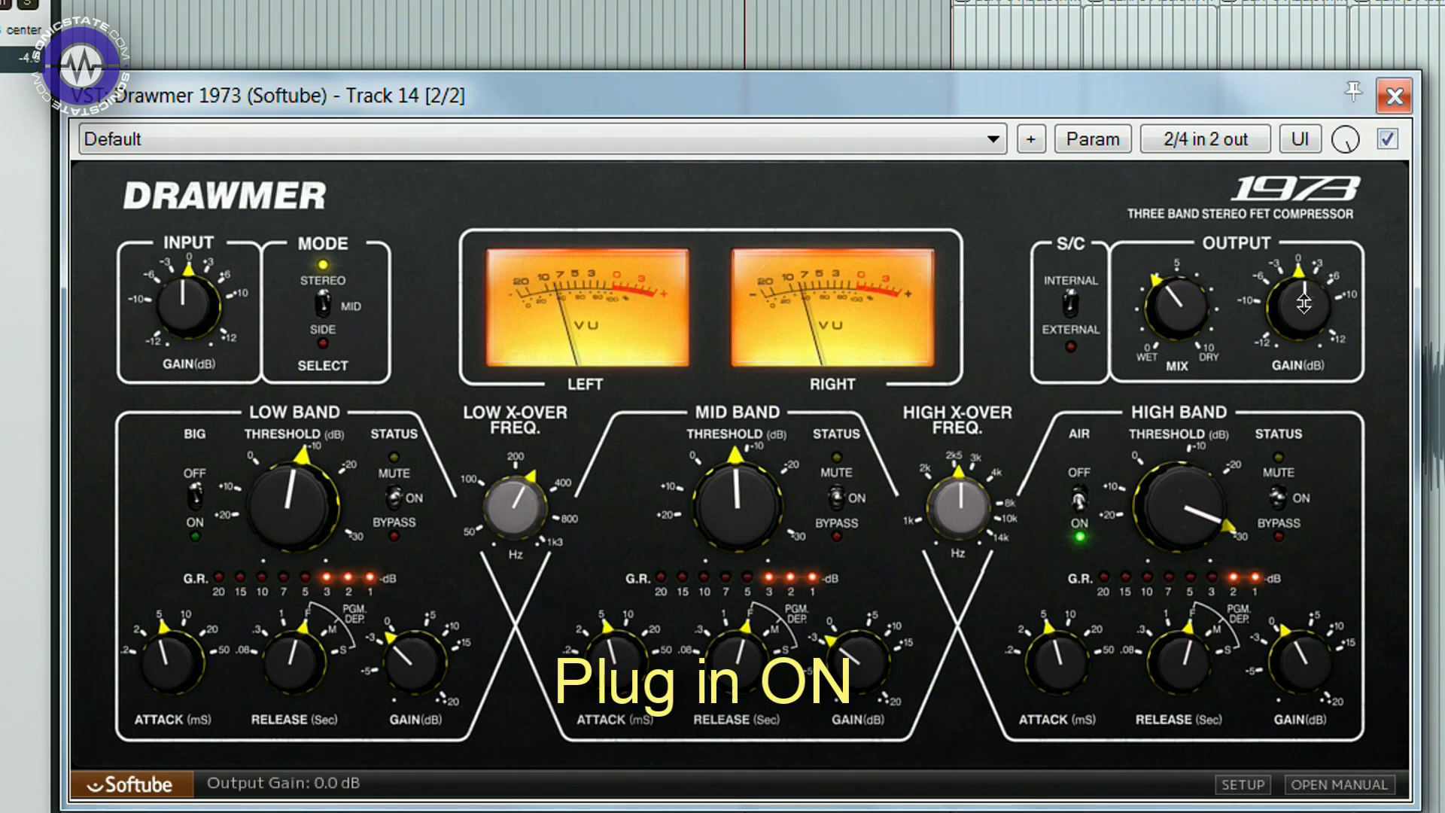
- Set the output gain to 1.2 dB and compare the sound with the compressor bypassed and active
drag(1304, 304, 1305, 295)
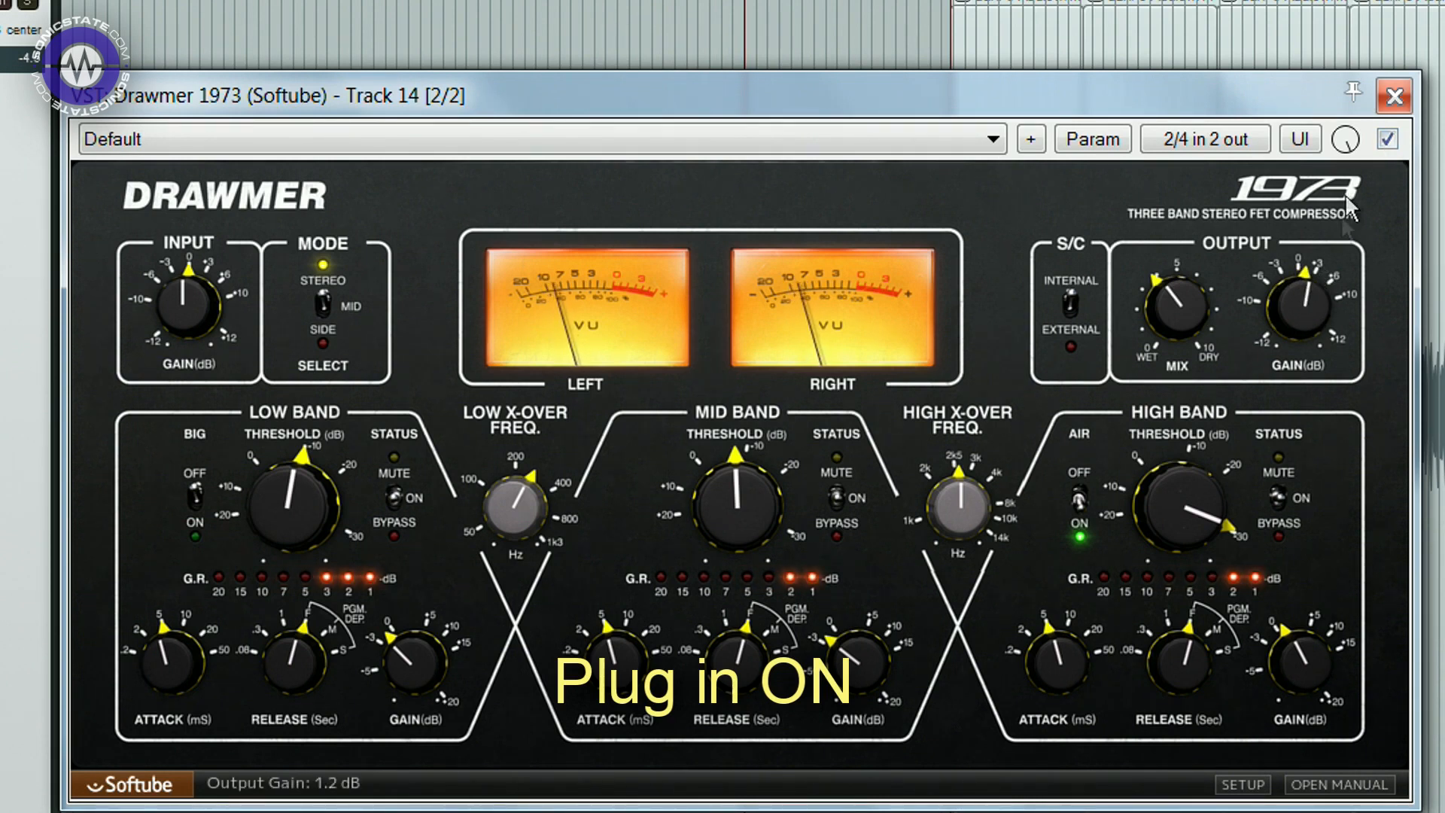
click(1386, 140)
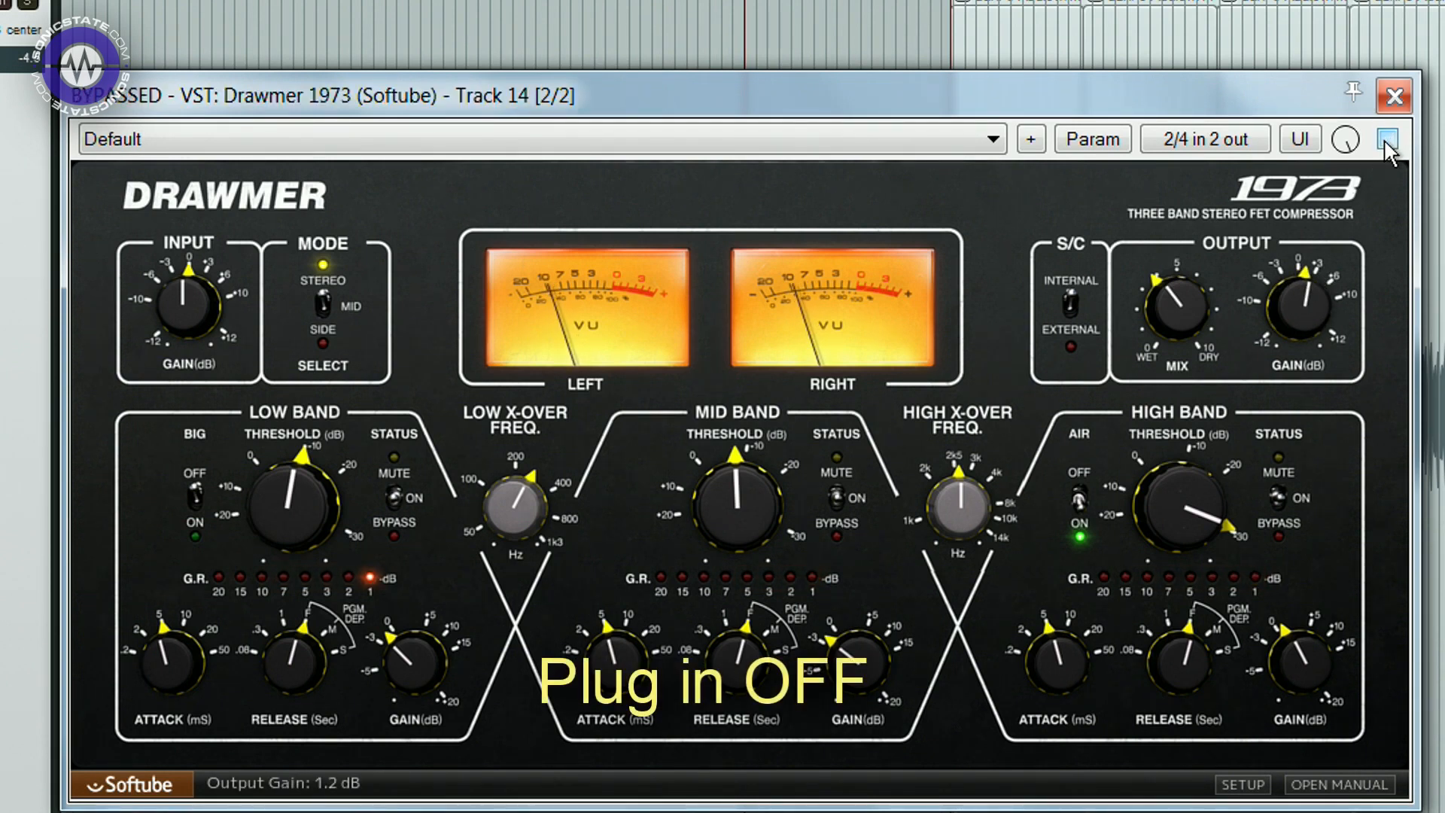
click(1386, 140)
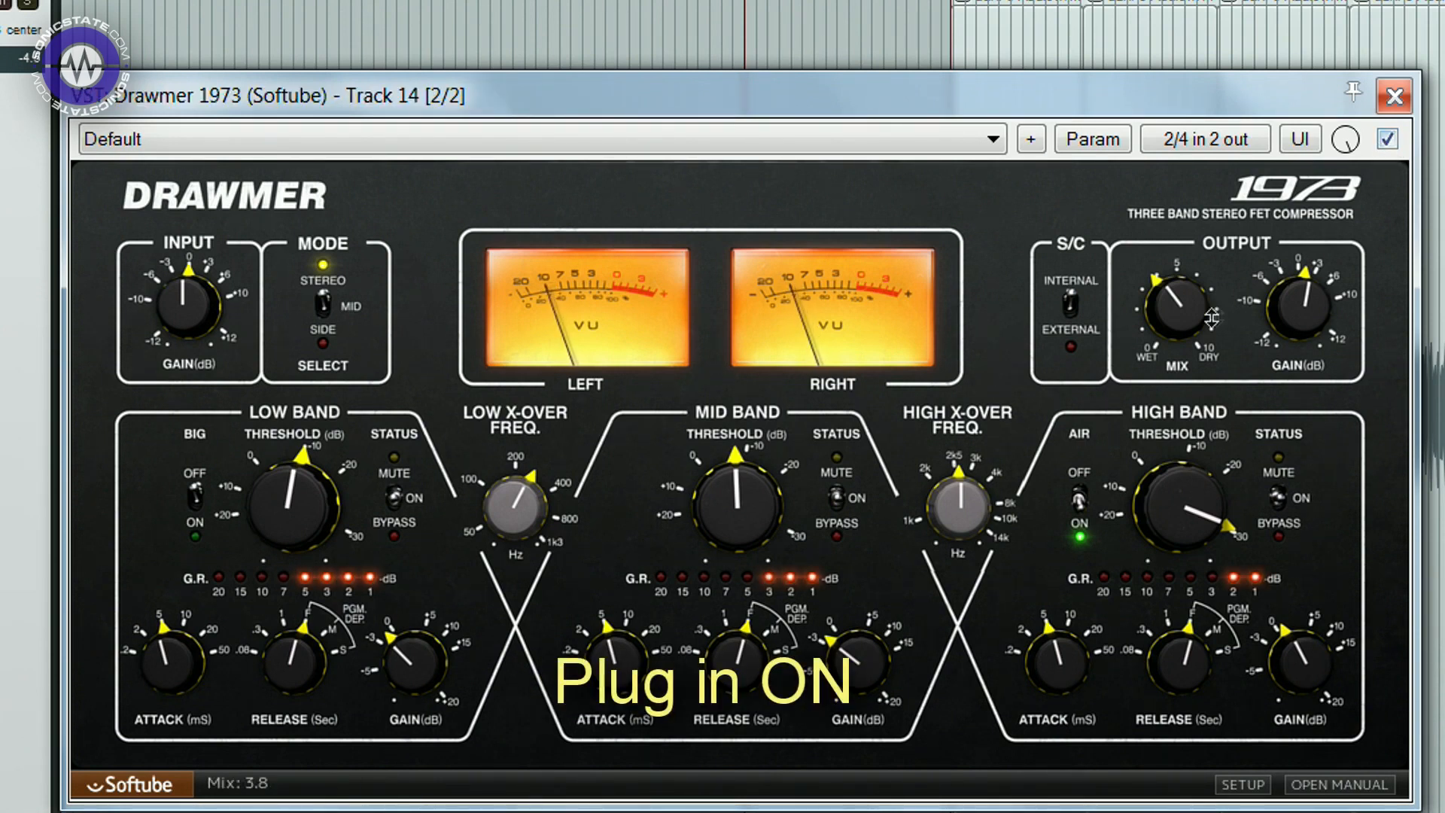
- Set the mix to 3.0, compare with the compressor bypassed, and raise the output gain slightly
drag(1186, 319, 1185, 332)
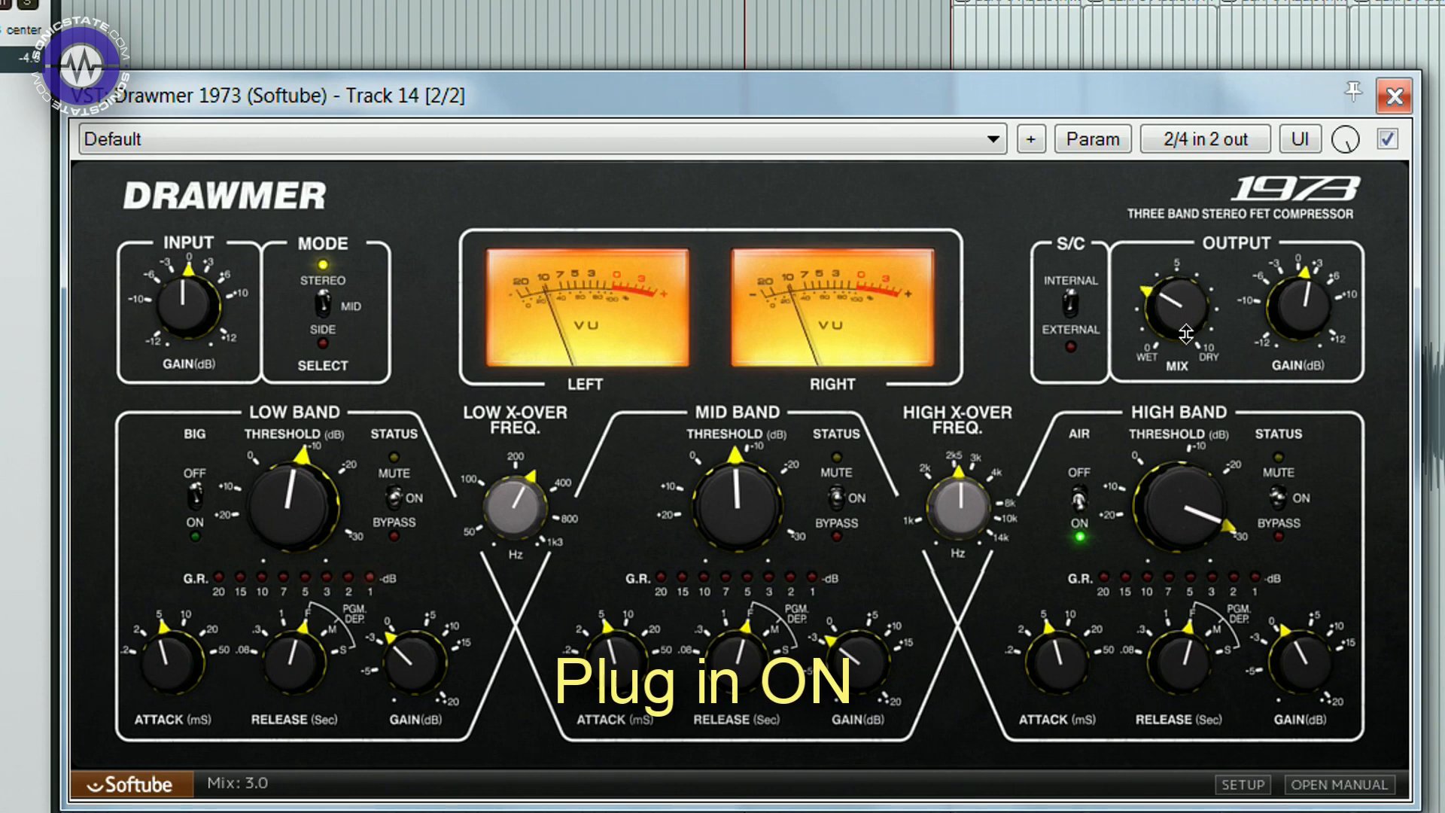
click(1386, 139)
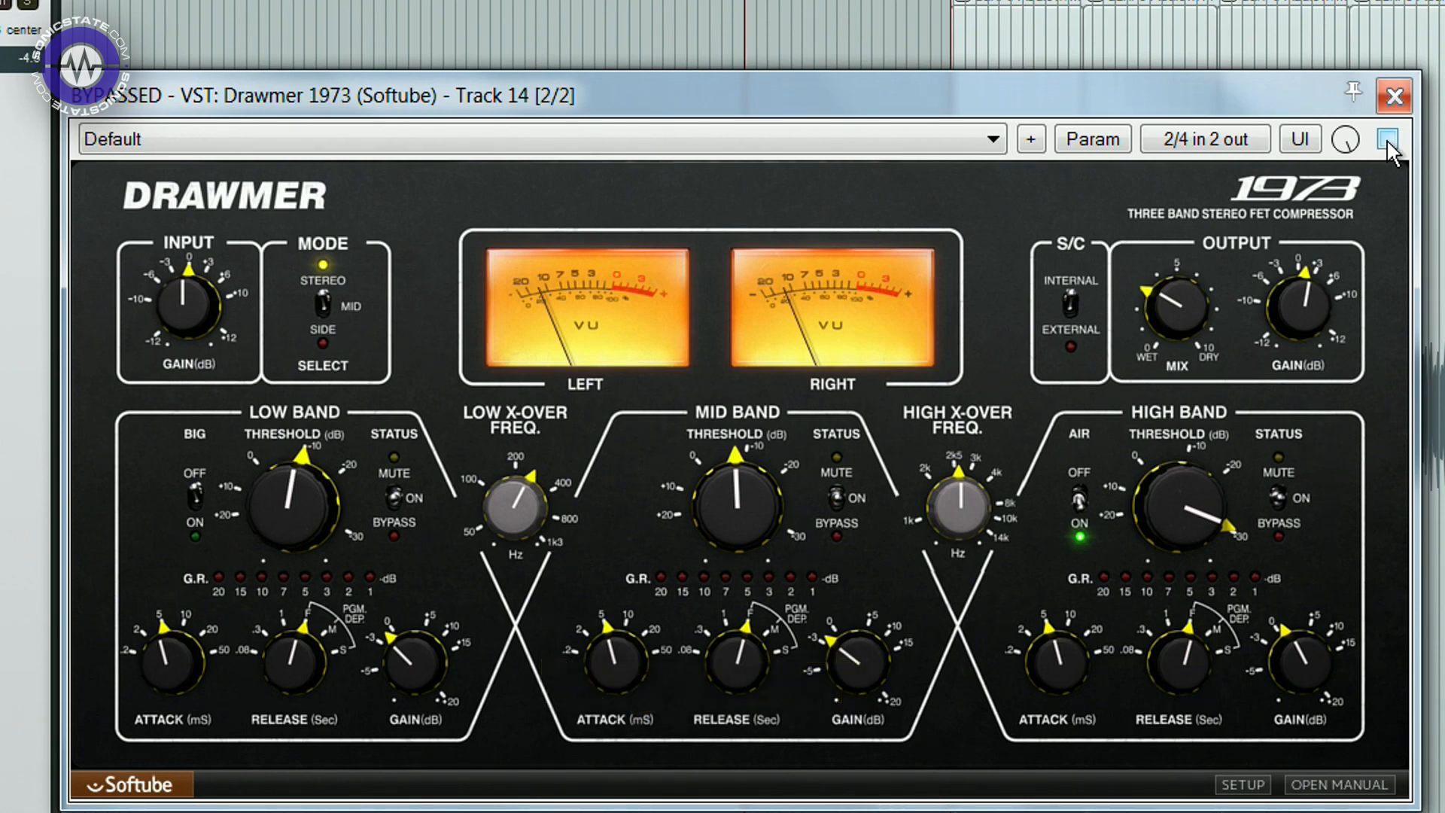
click(1386, 140)
drag(1303, 299, 1306, 288)
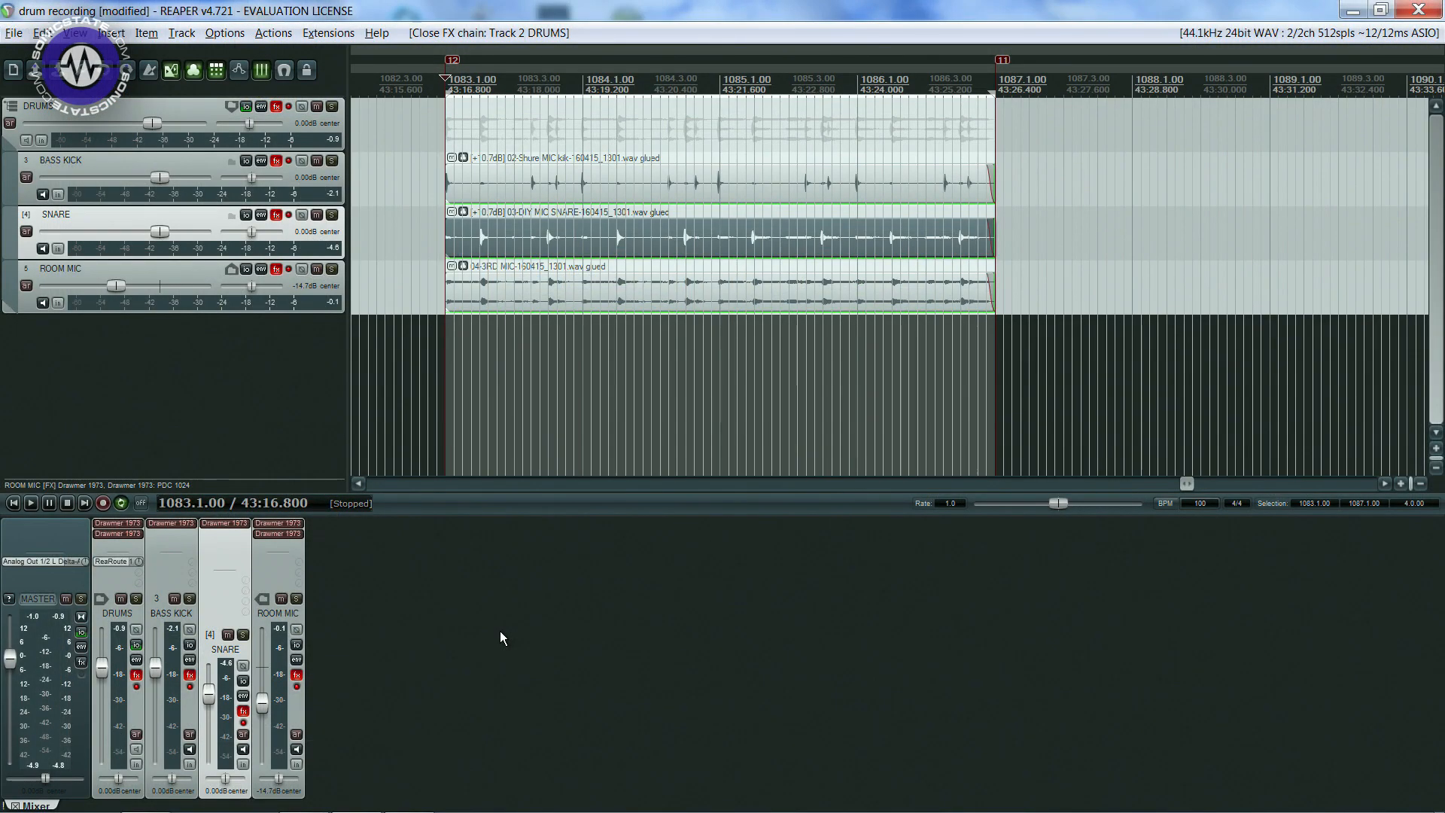
- Play the drum loop, switch on Air and set the high gain to 15.2 dB on the BASS KICK compressor, comparing it with bypass
key(space)
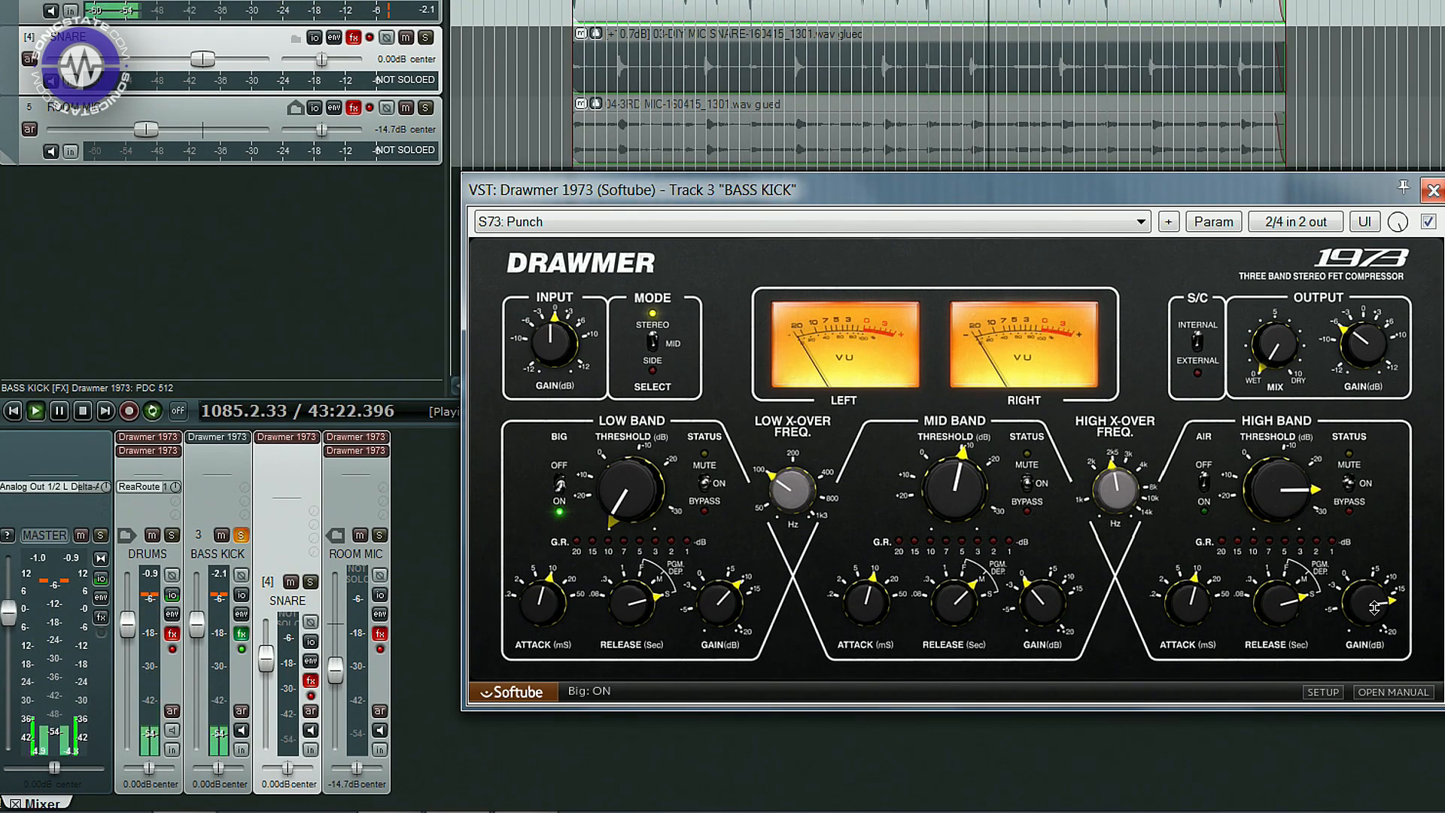
drag(1372, 629, 1386, 602)
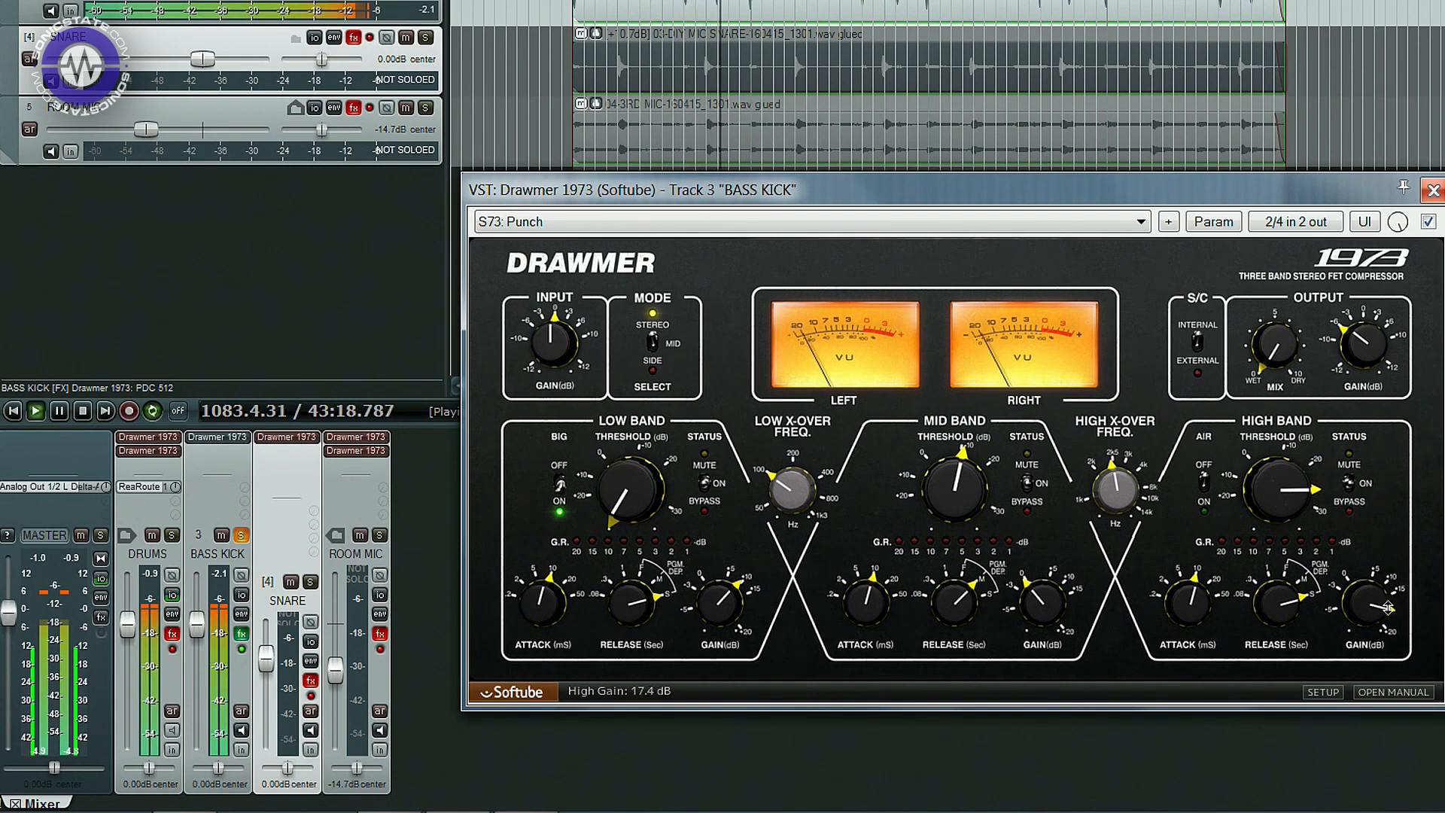
click(1214, 479)
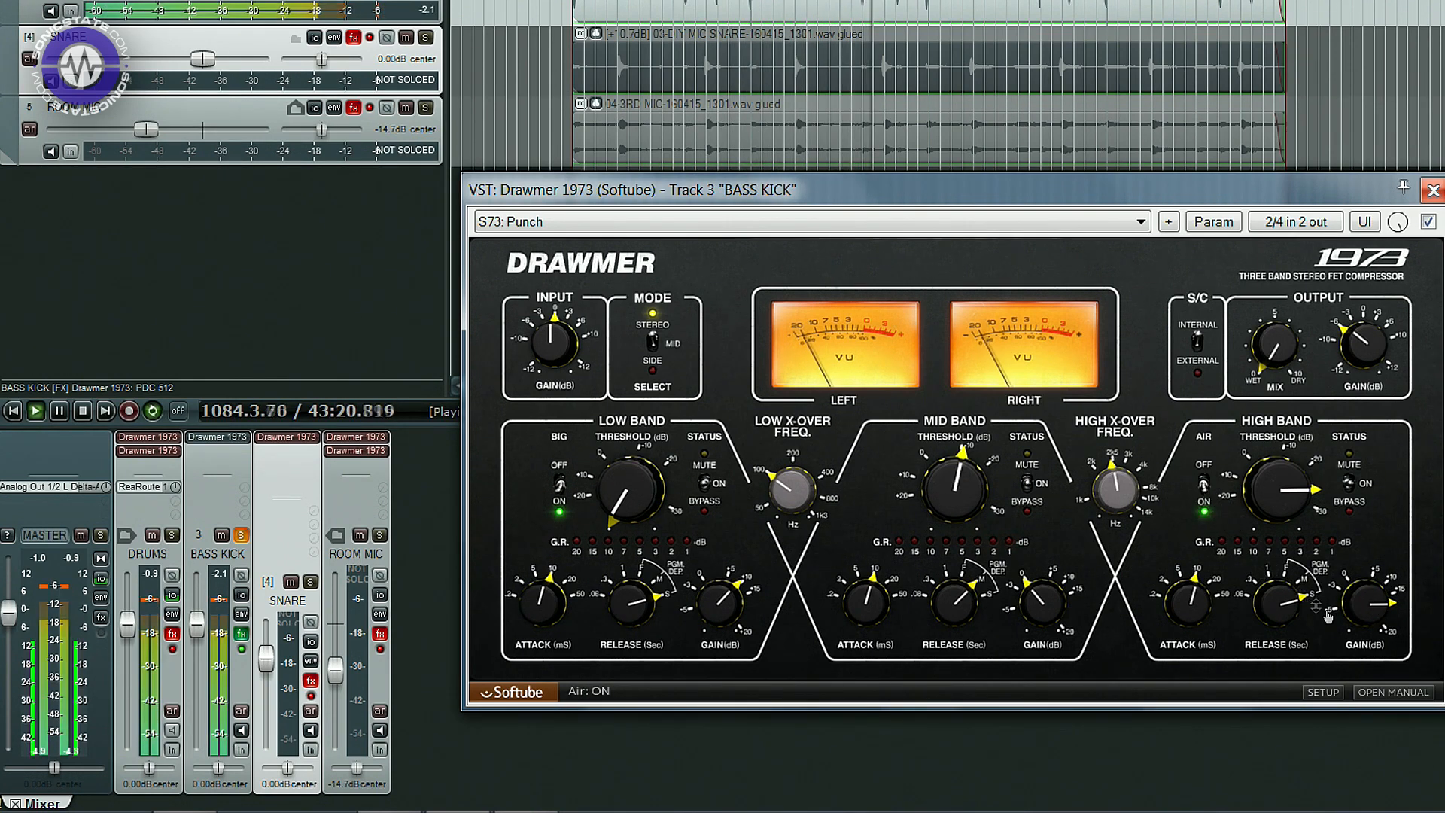
drag(1376, 608, 1377, 611)
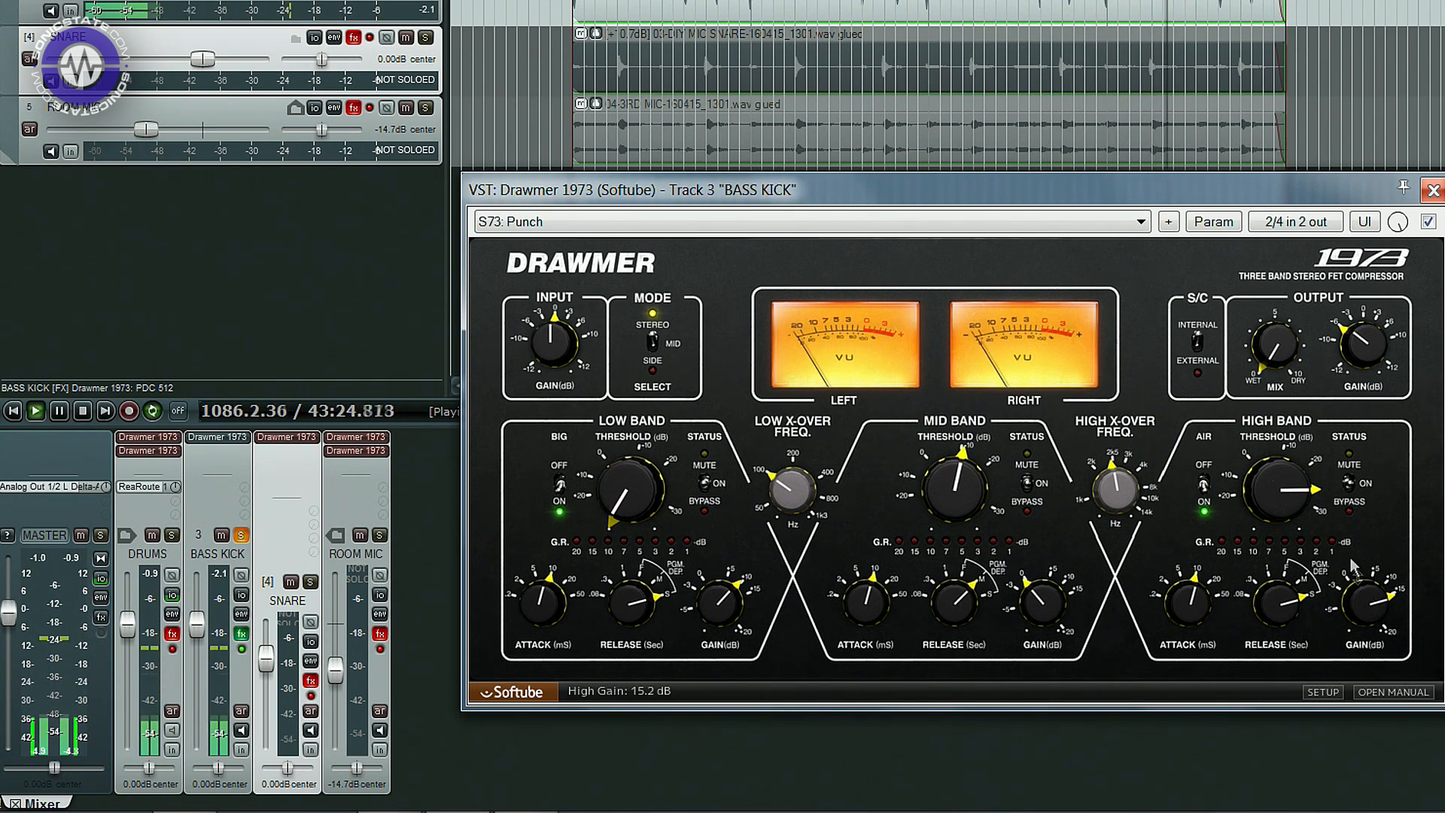
click(1427, 221)
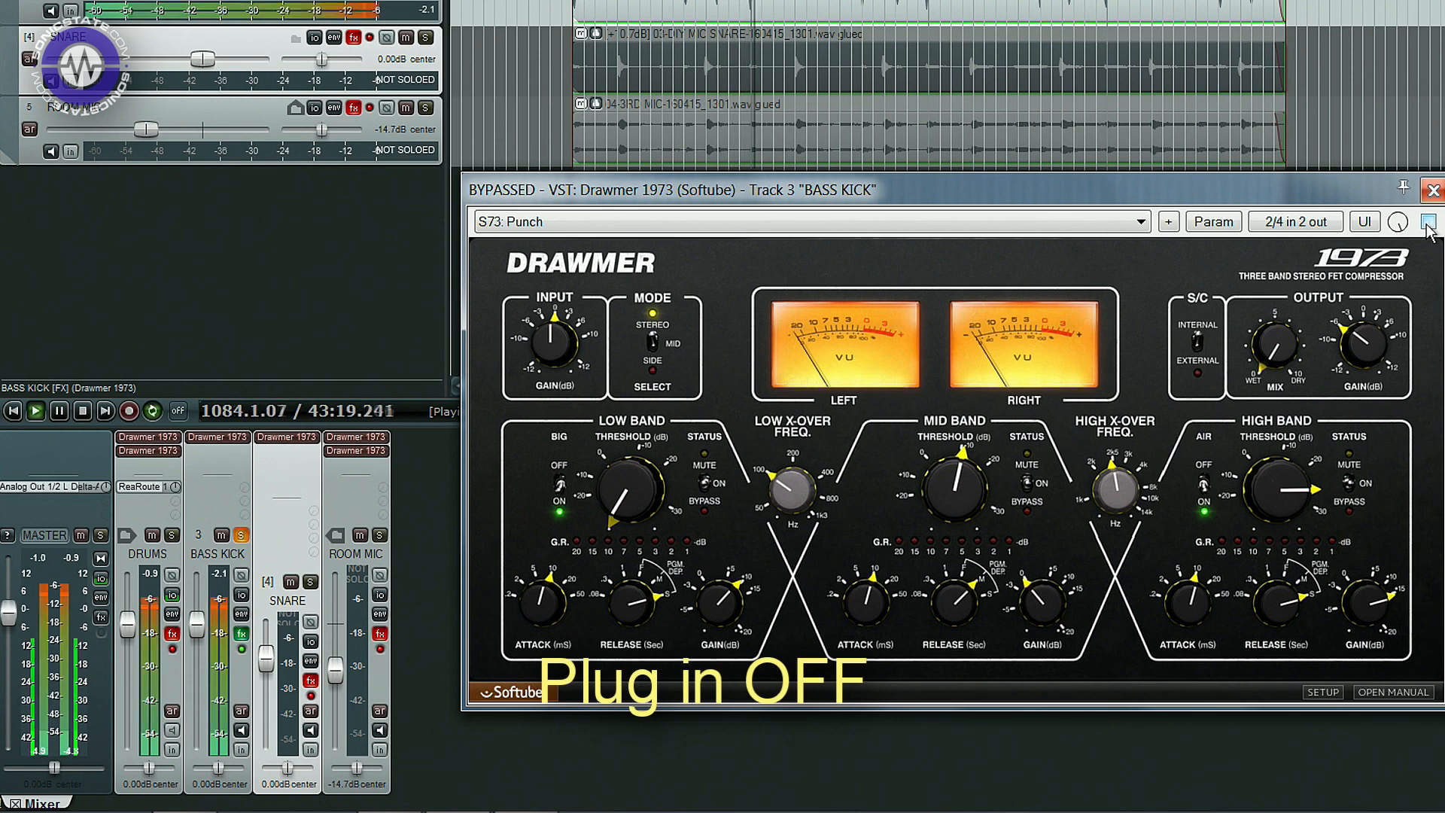
click(1427, 222)
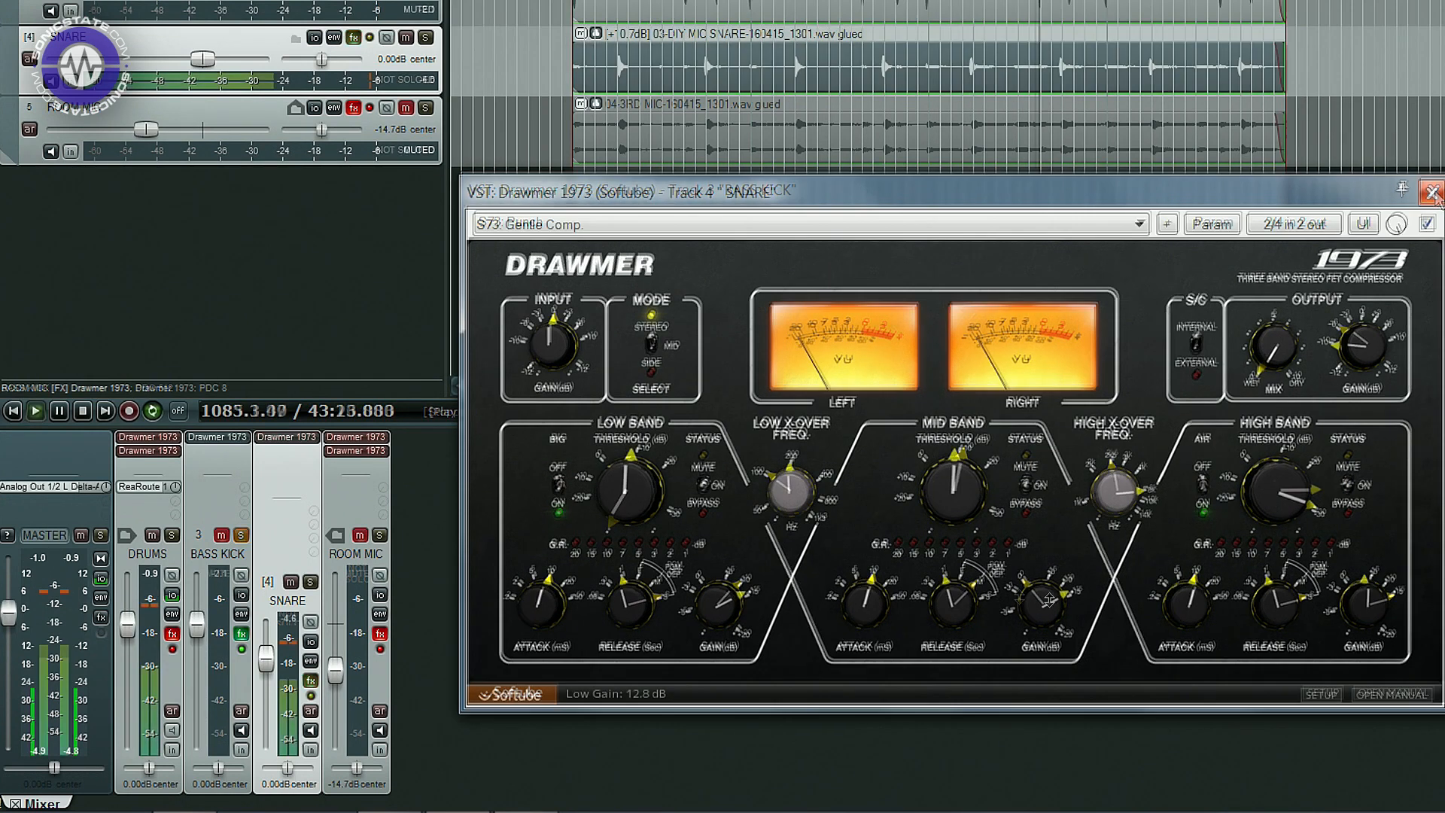
- Set the high band gain to 6.1 dB on the SNARE compressor and compare the snare with it bypassed
mouse_move(1366, 596)
mouse_down()
mouse_move(1372, 579)
mouse_move(1371, 609)
mouse_up()
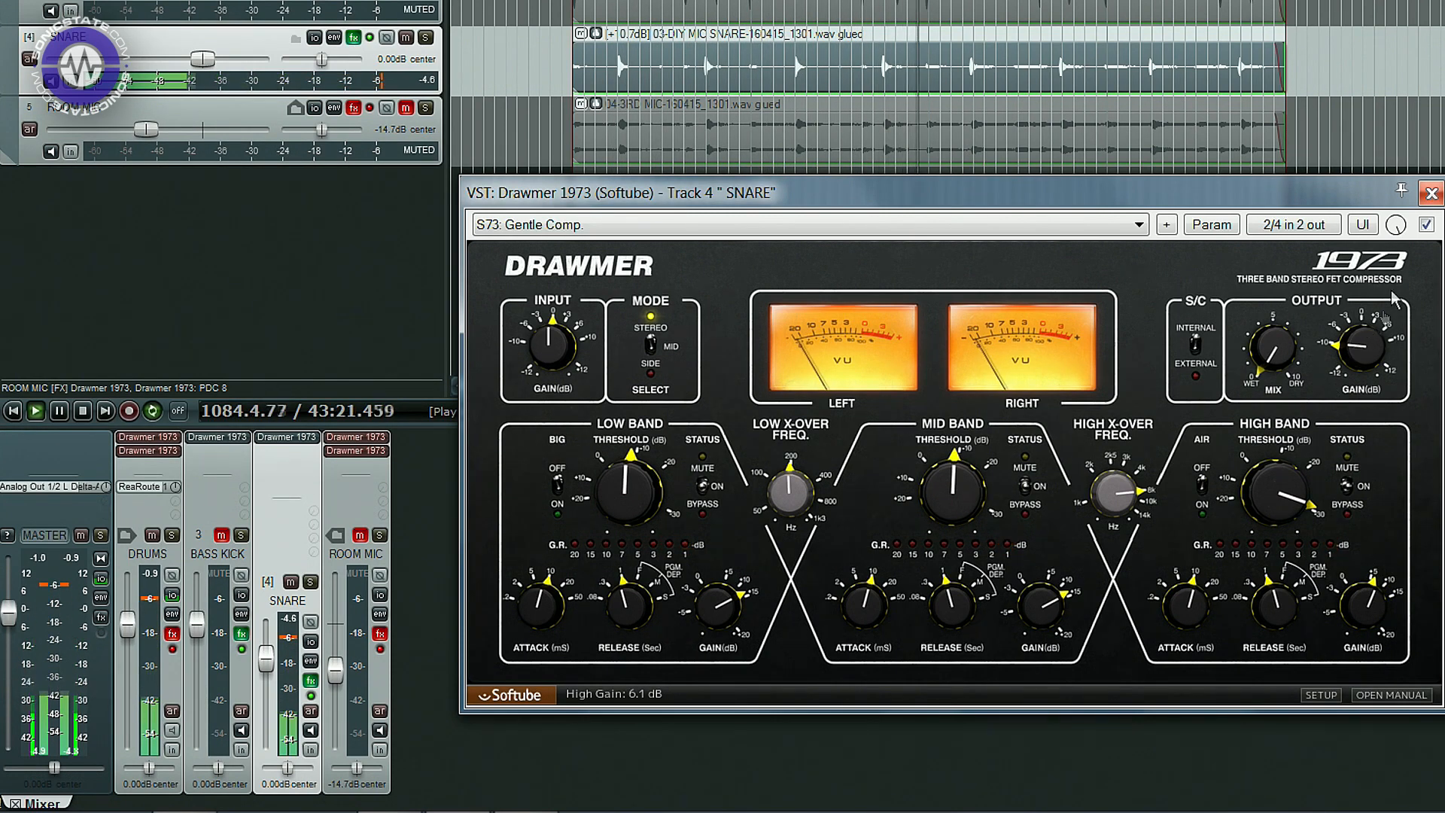
click(1426, 225)
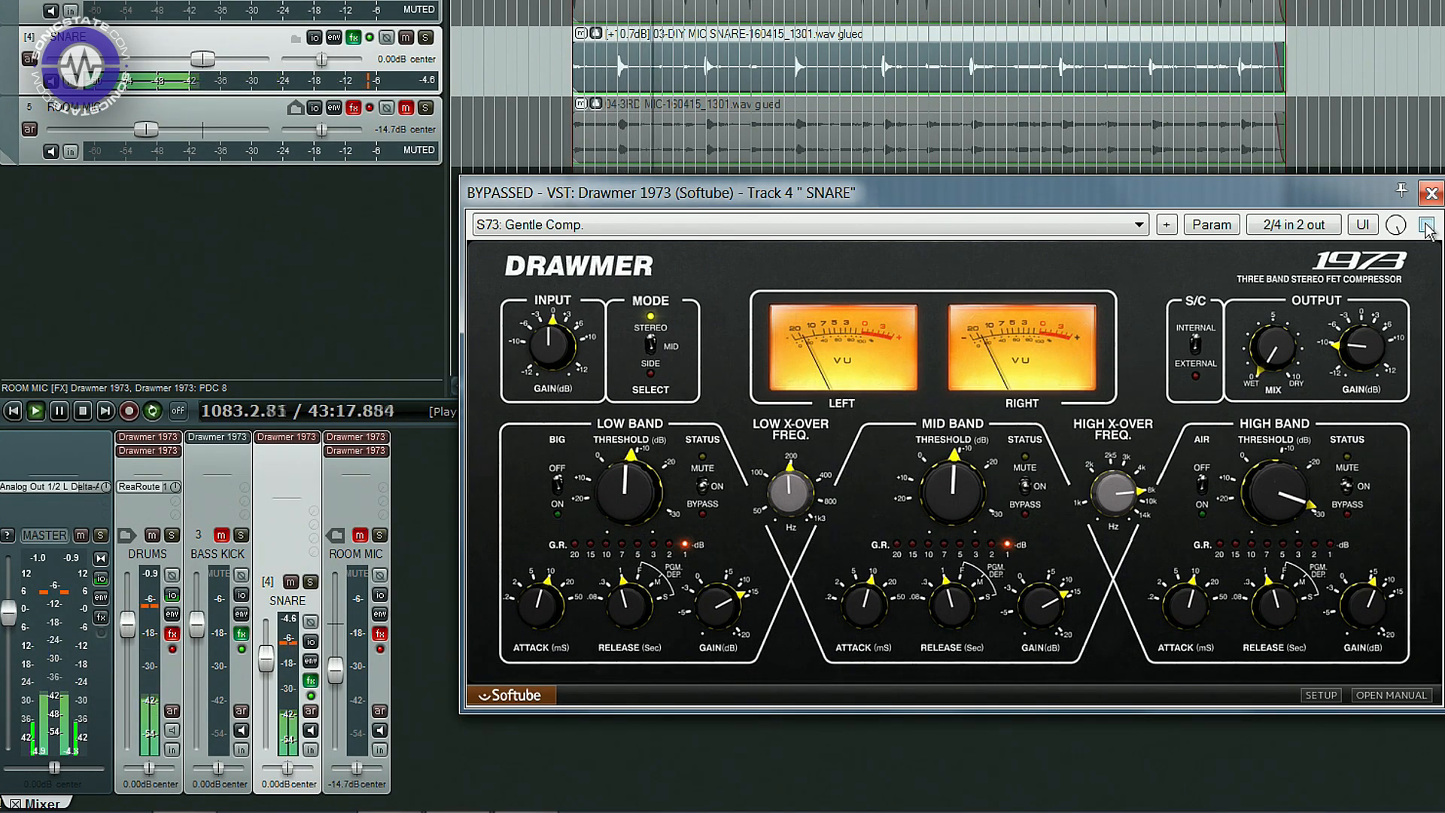
click(1425, 225)
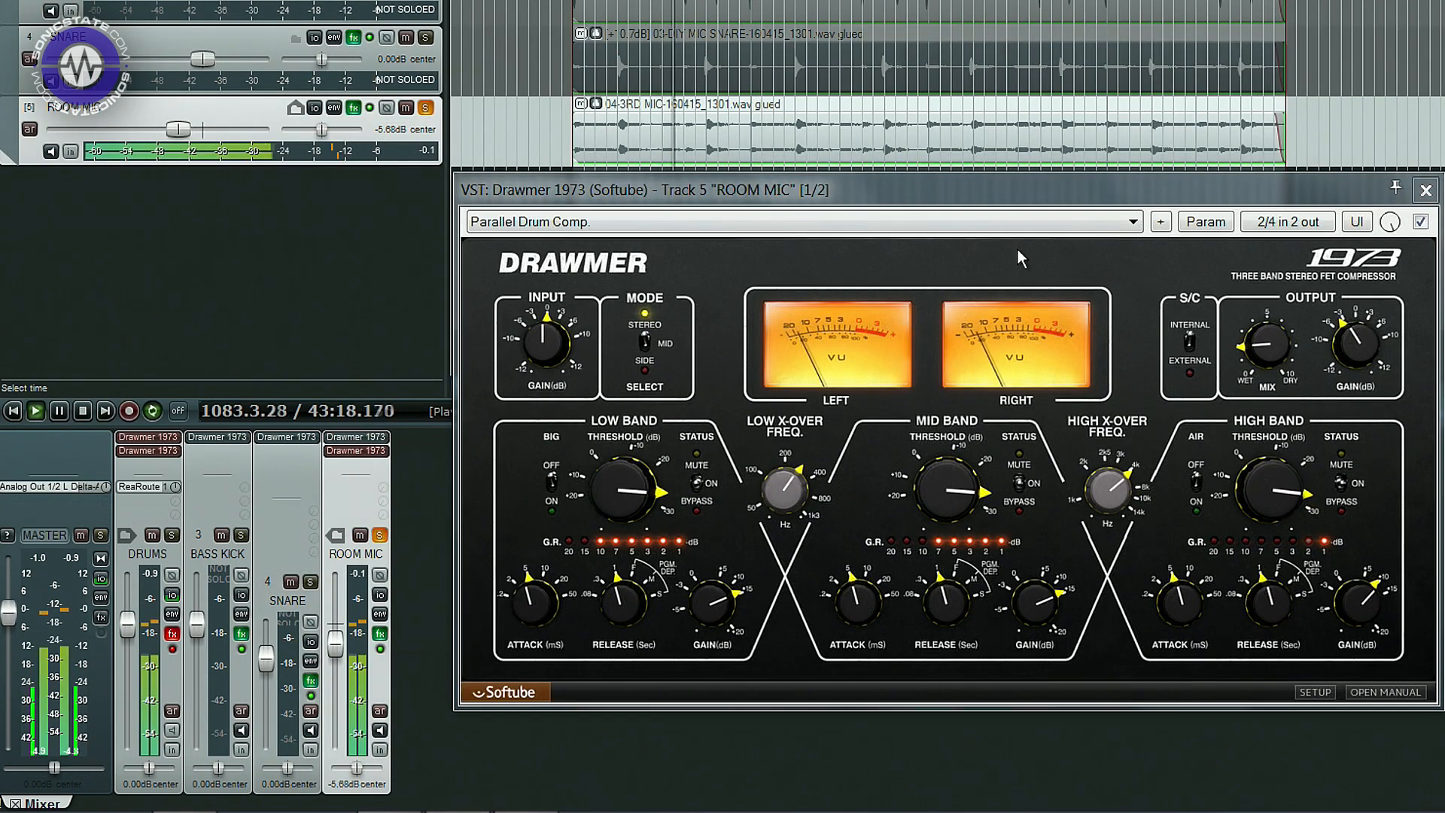
- Raise all three band thresholds on the ROOM MIC compressor, the high band's to -24.3 dB, and compare with it bypassed
mouse_move(943, 604)
mouse_move(952, 495)
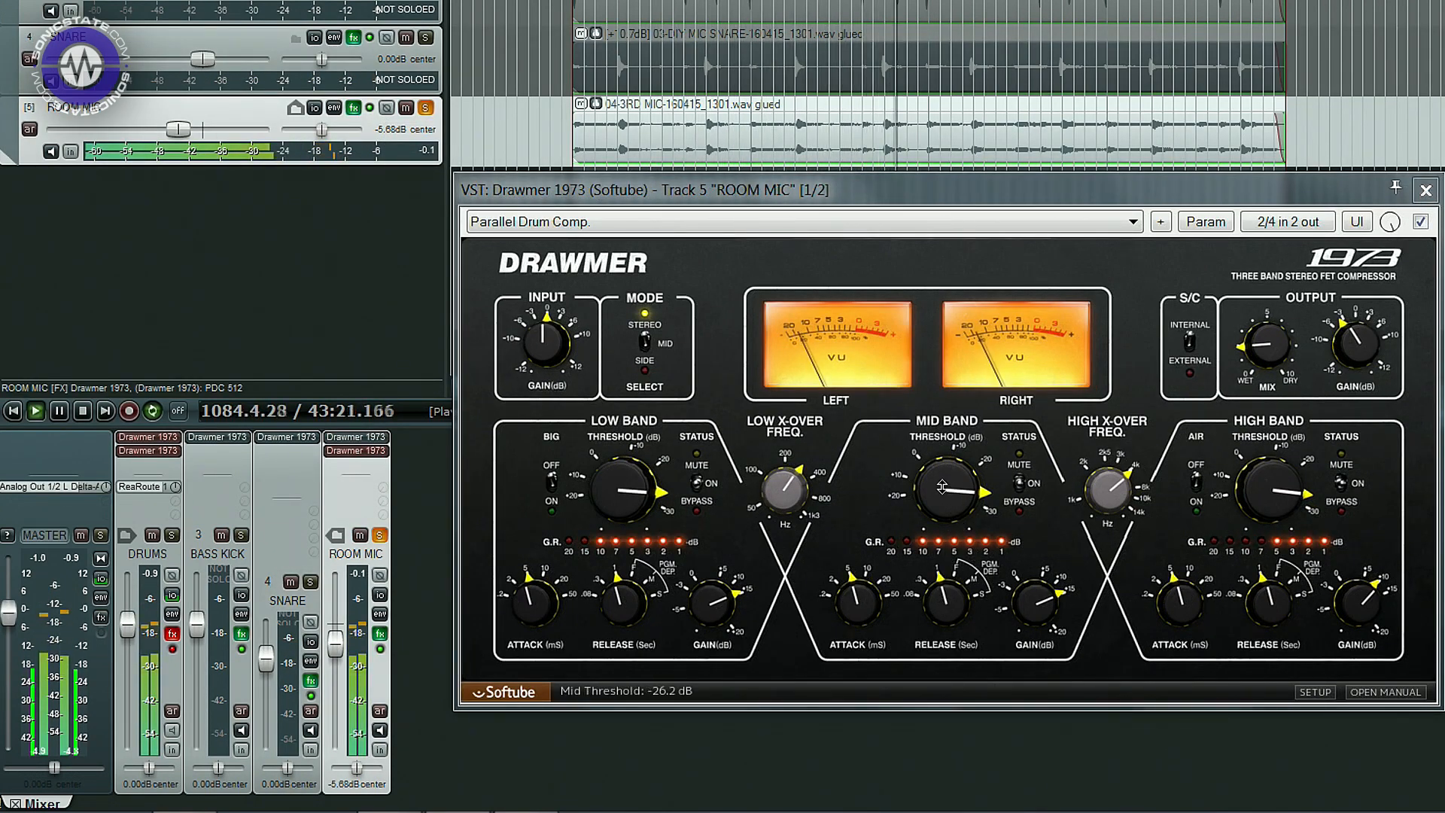
drag(954, 497, 986, 539)
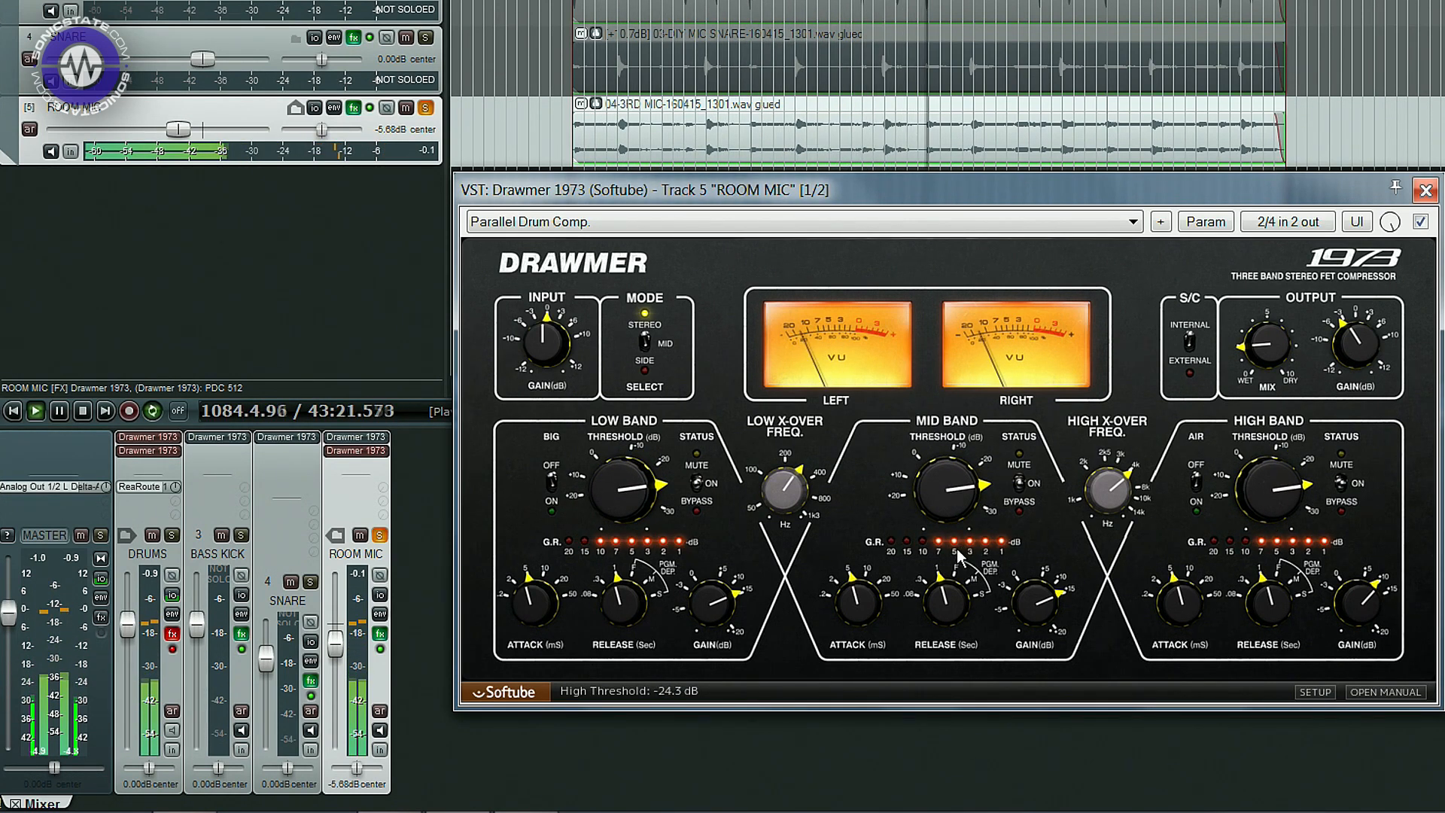
click(1422, 222)
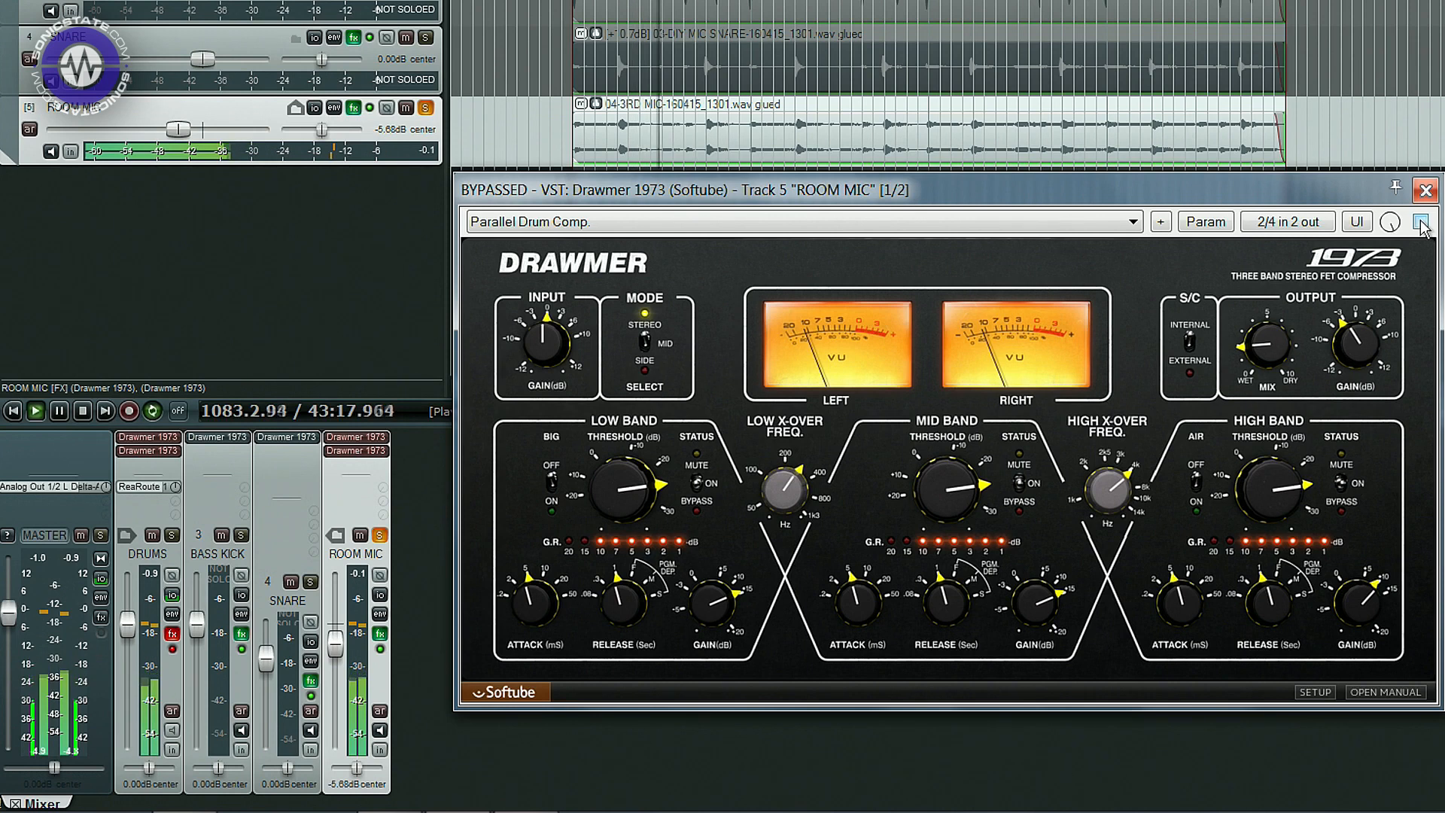
click(1421, 222)
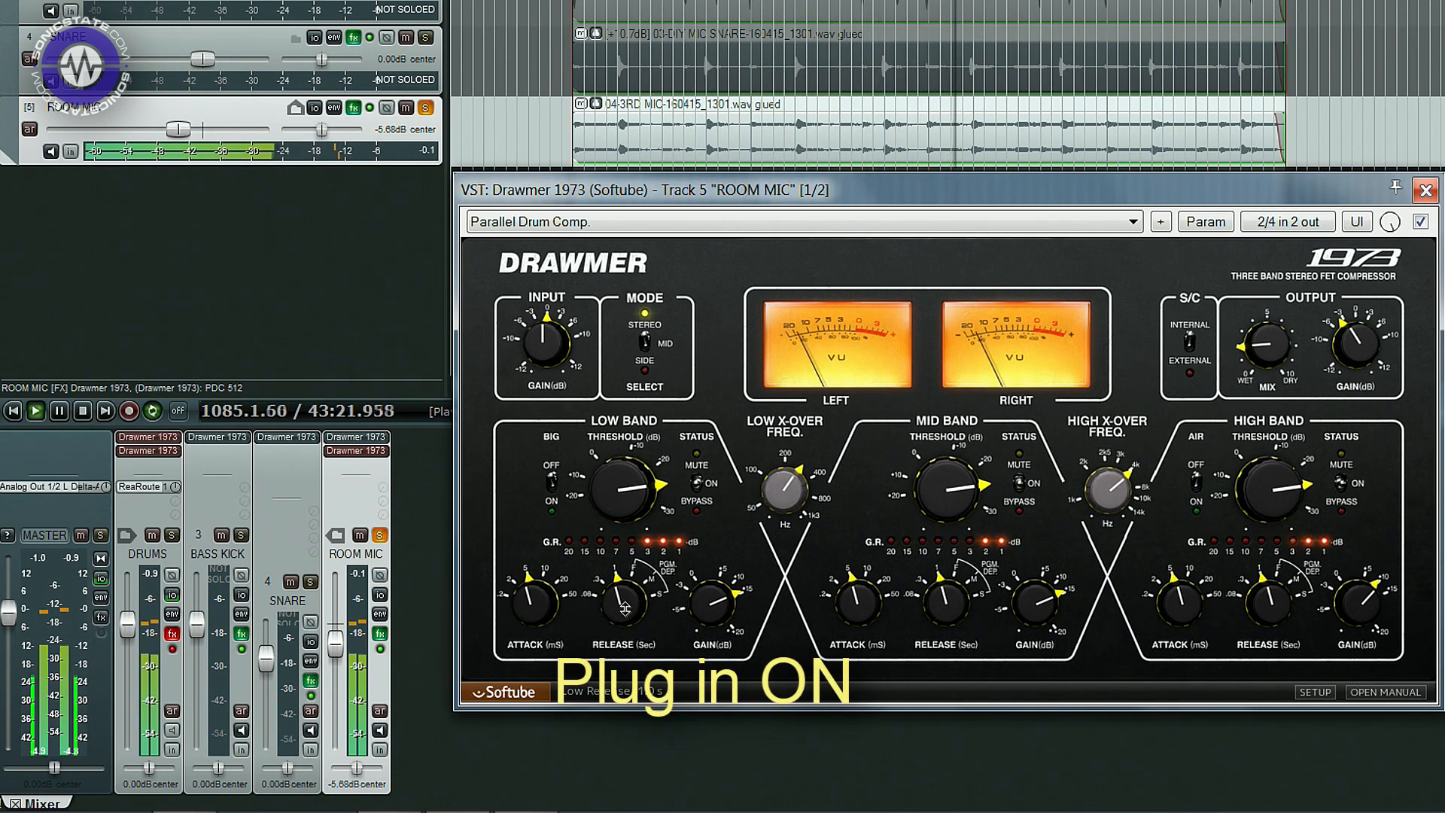
- Try a faster release of about .08 s in all three bands of the ROOM MIC compressor
drag(623, 606, 626, 658)
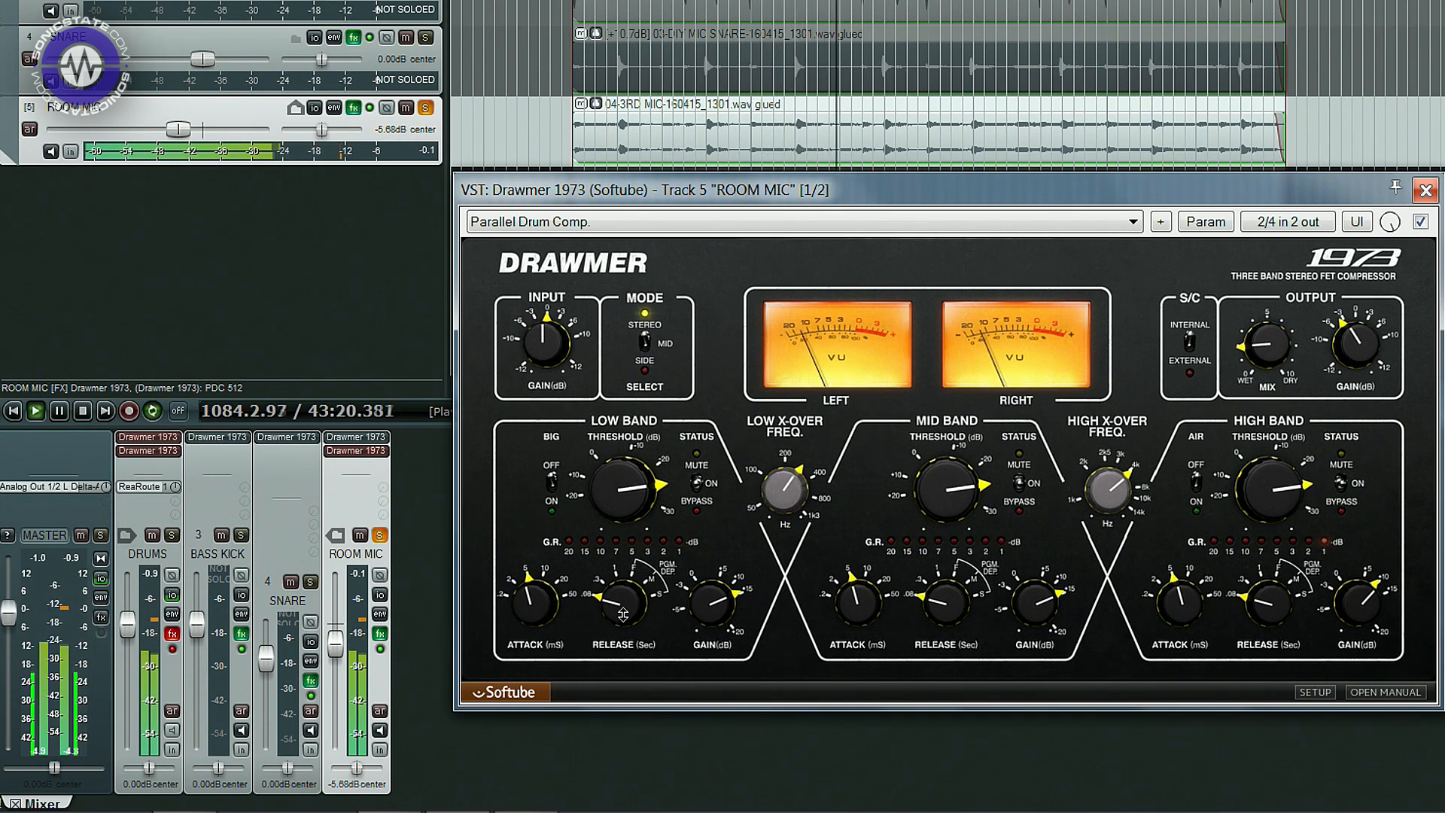
drag(623, 613, 635, 576)
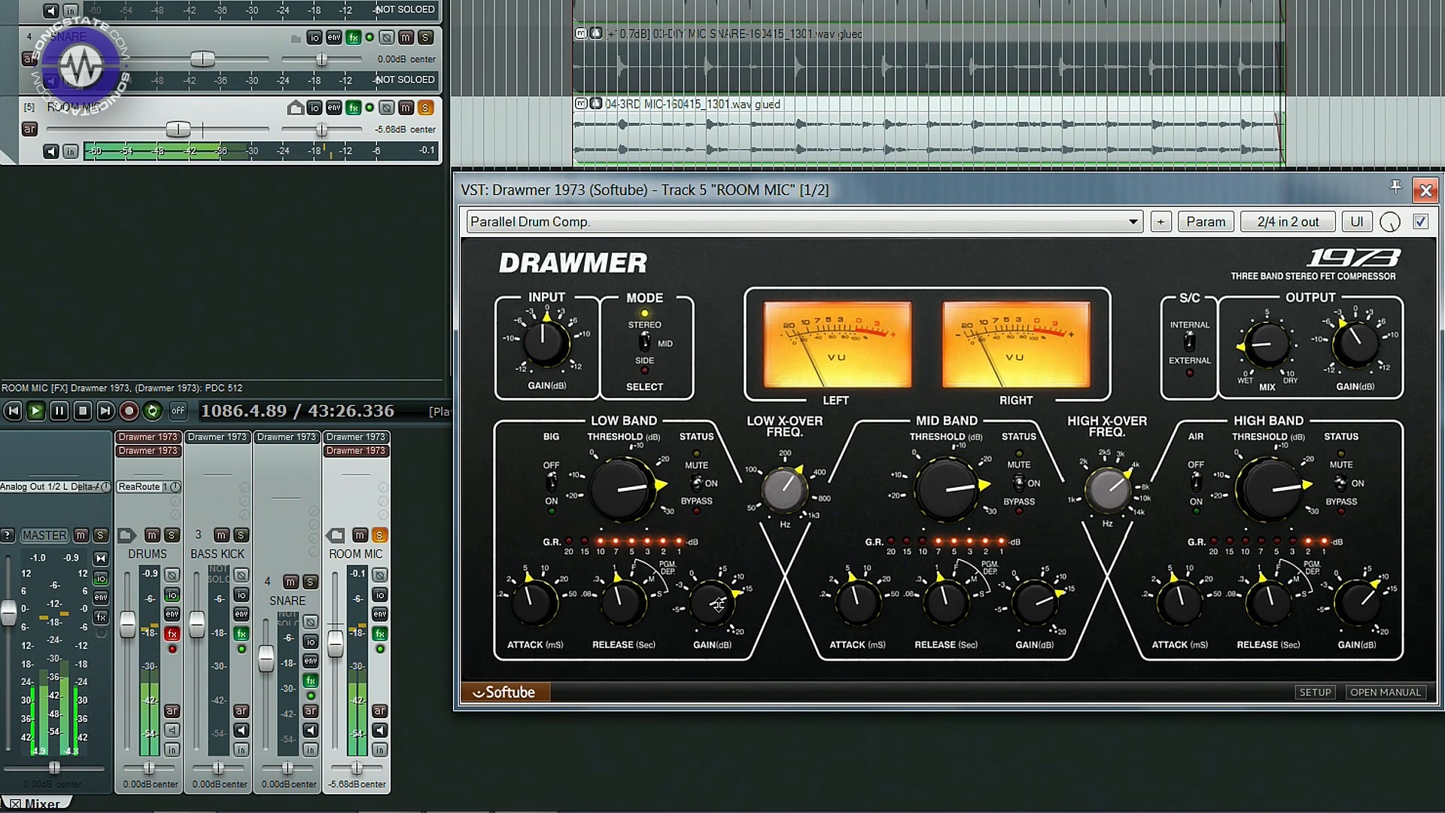
drag(717, 604, 718, 619)
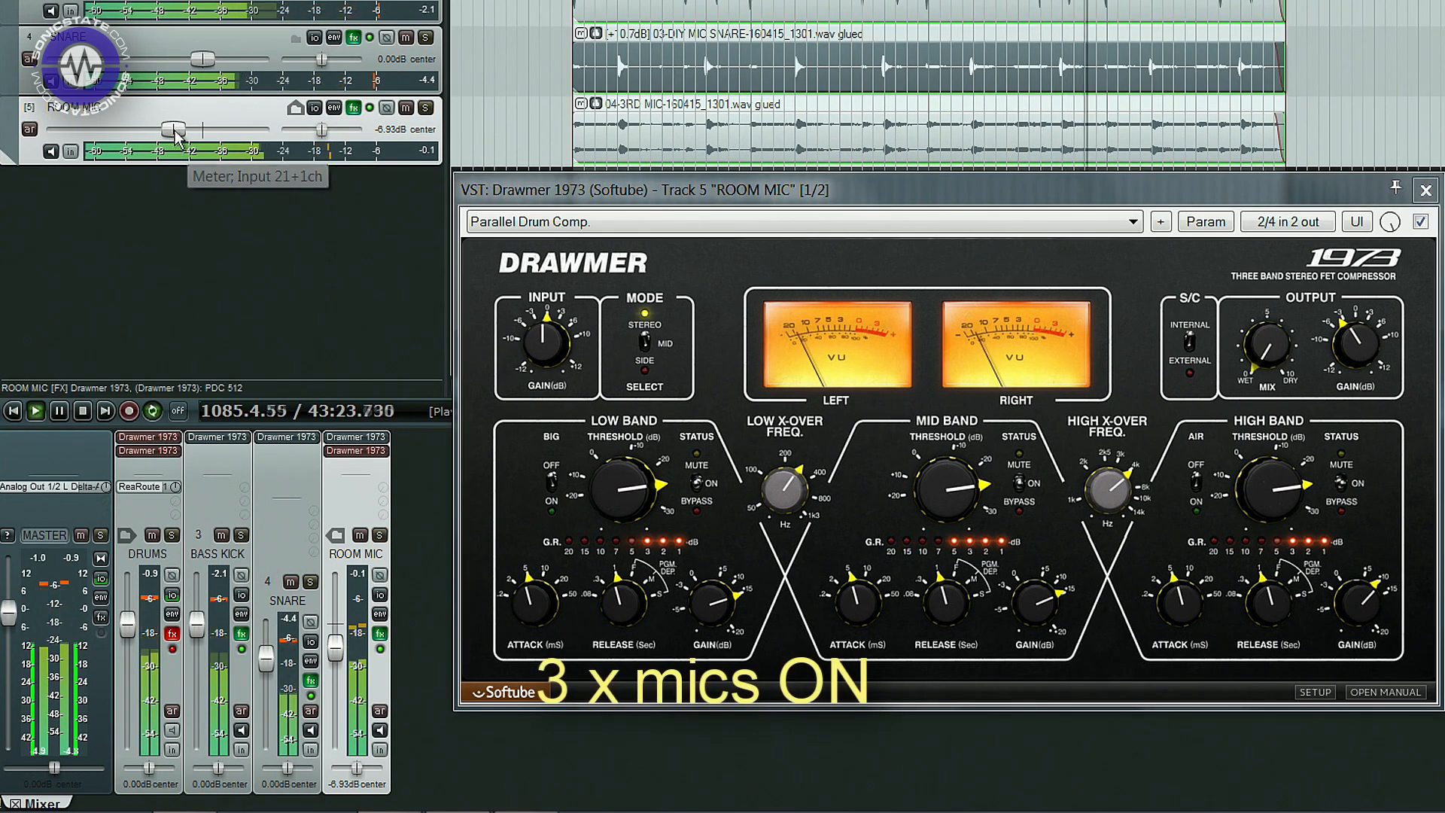
- Set the ROOM MIC track volume to -6.93 dB and compare the drum mix with that track muted and unmuted
drag(180, 130, 176, 135)
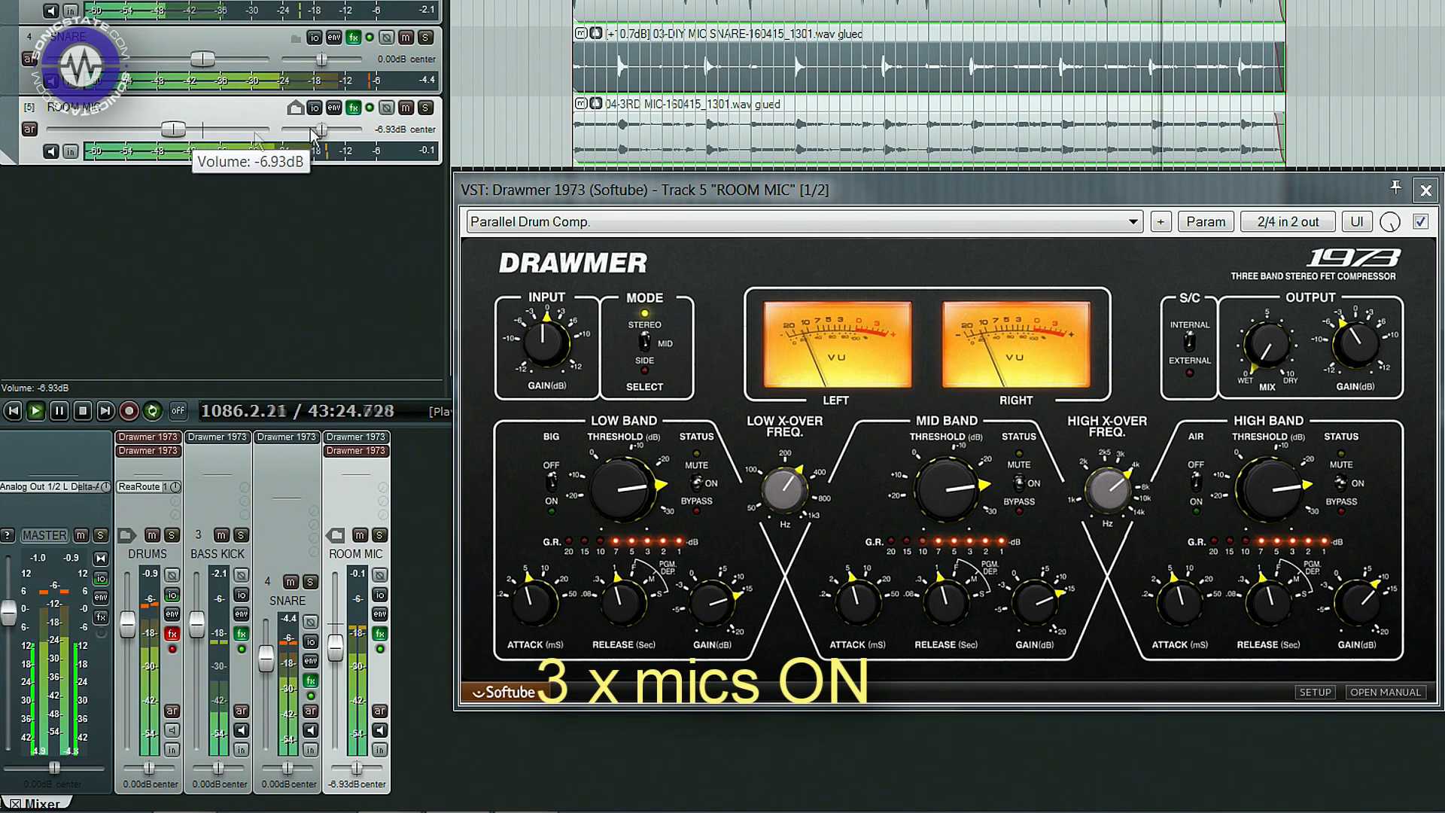
click(406, 108)
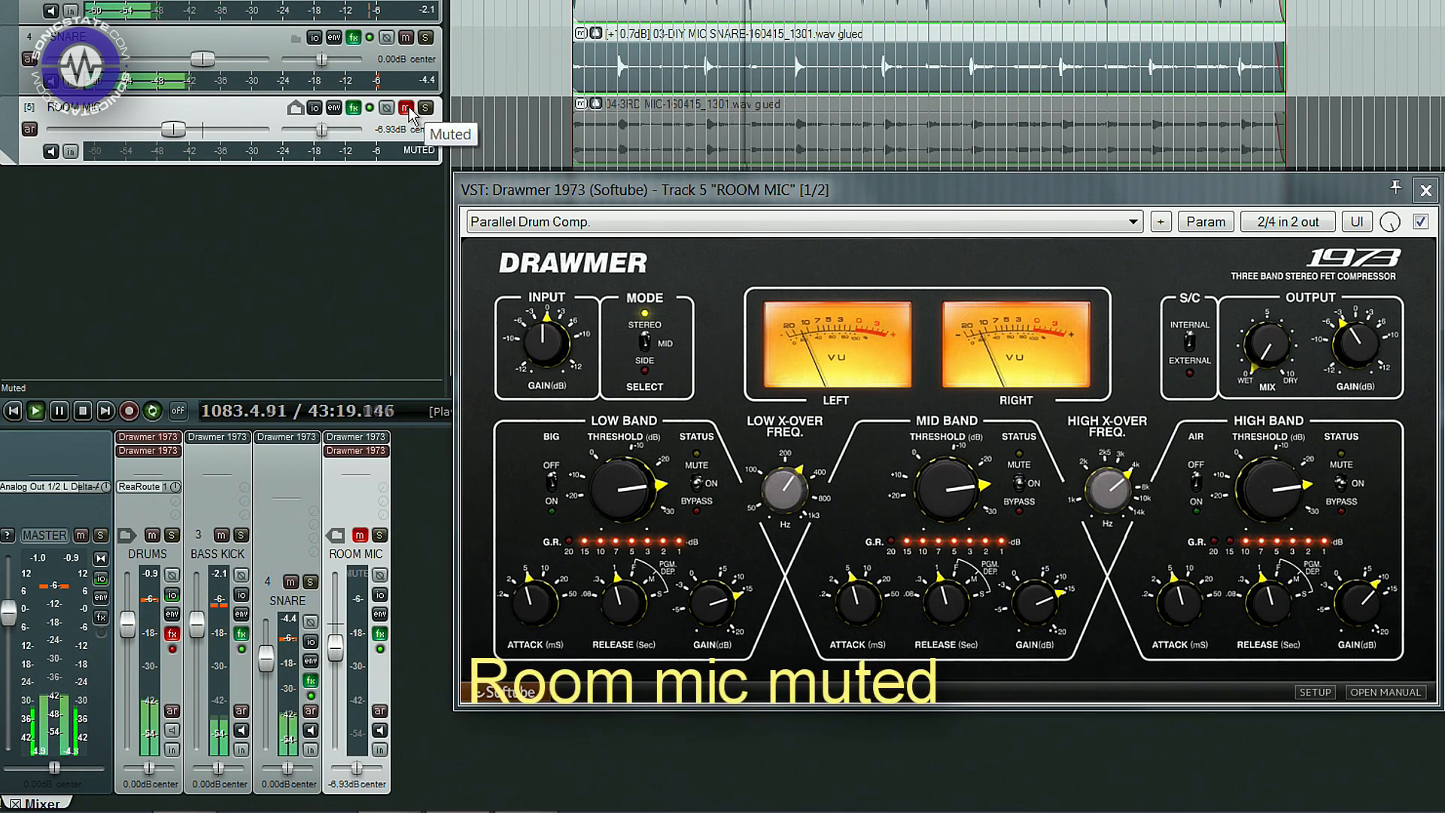
click(406, 109)
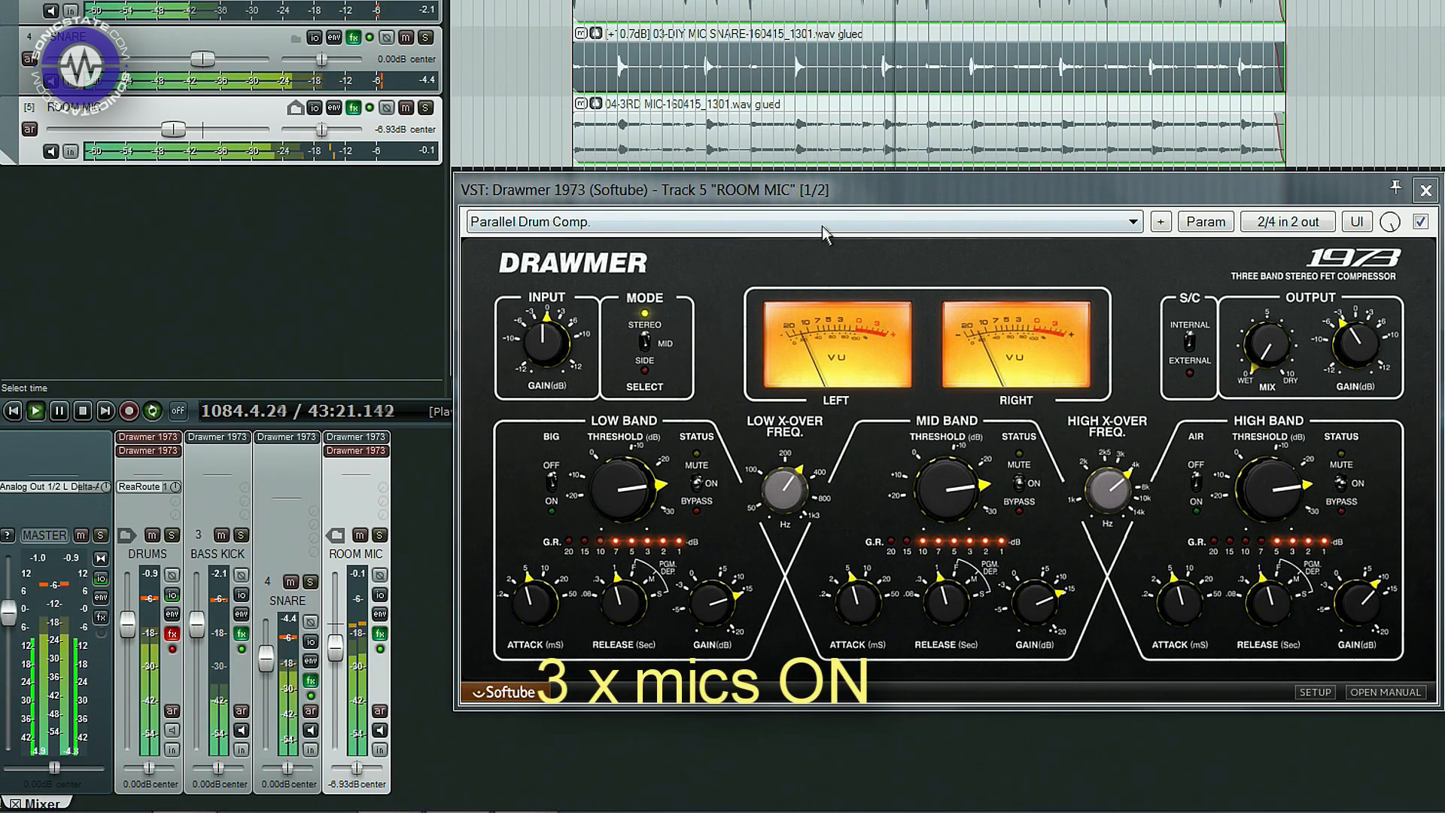
- Compare the mix with the first ROOM MIC compressor bypassed, and enable and open the track's second Drawmer 1973 with the Wide Mix preset
click(1420, 222)
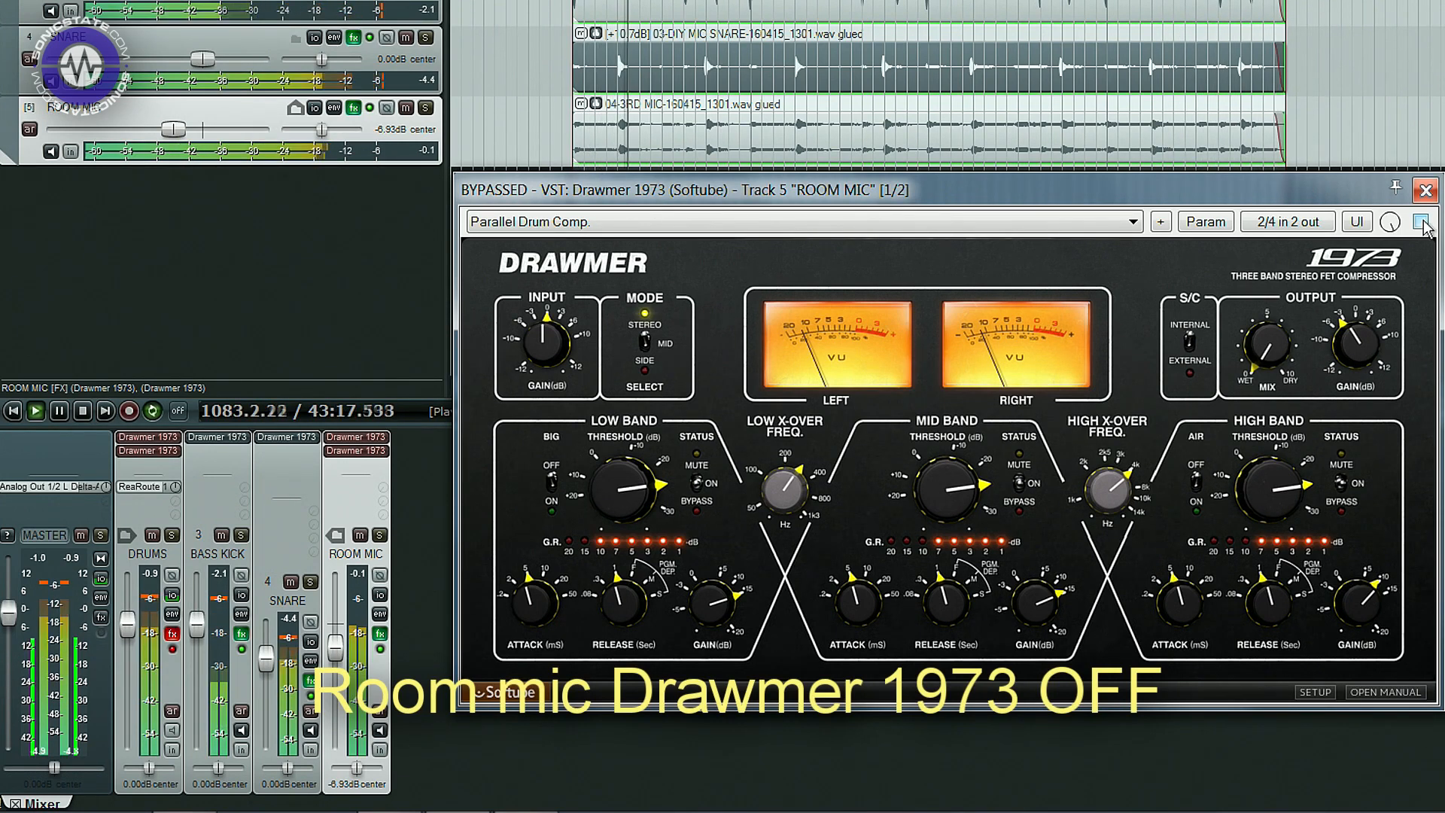
click(1421, 222)
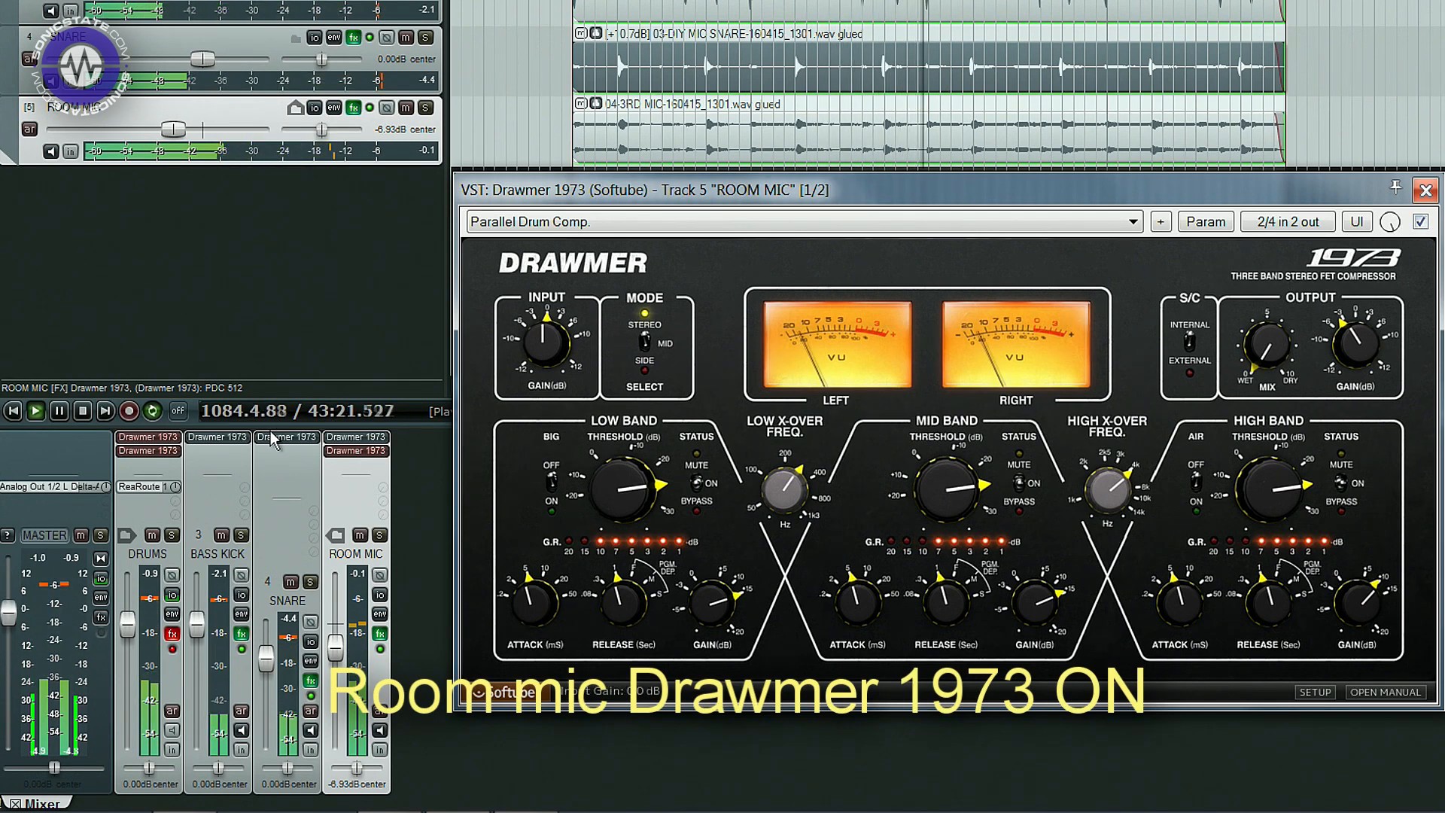
click(355, 450)
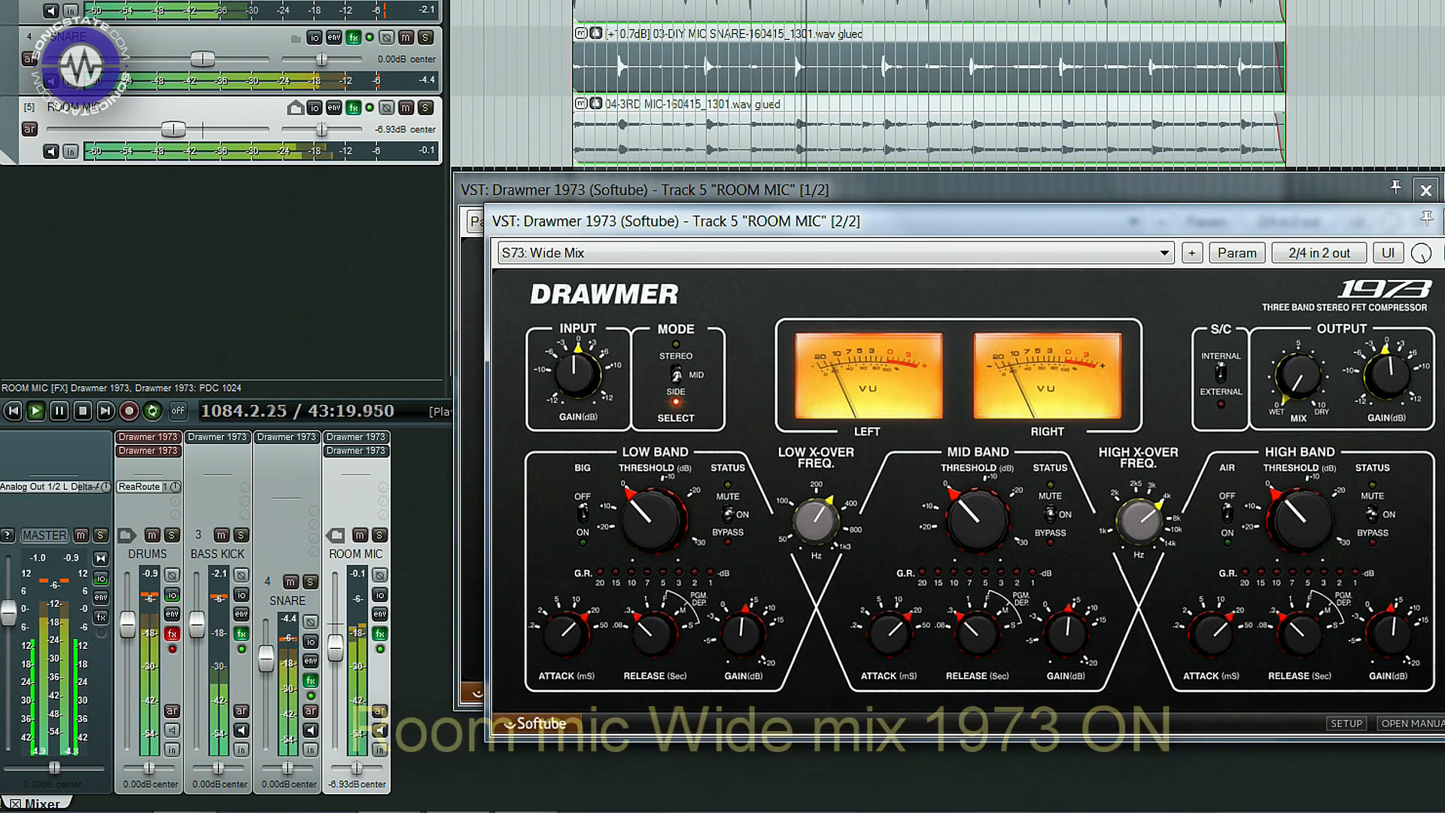
- Compare the drum mix with the ROOM MIC Wide Mix compressor bypassed and on, and with that track's whole FX chain off and on
click(1443, 253)
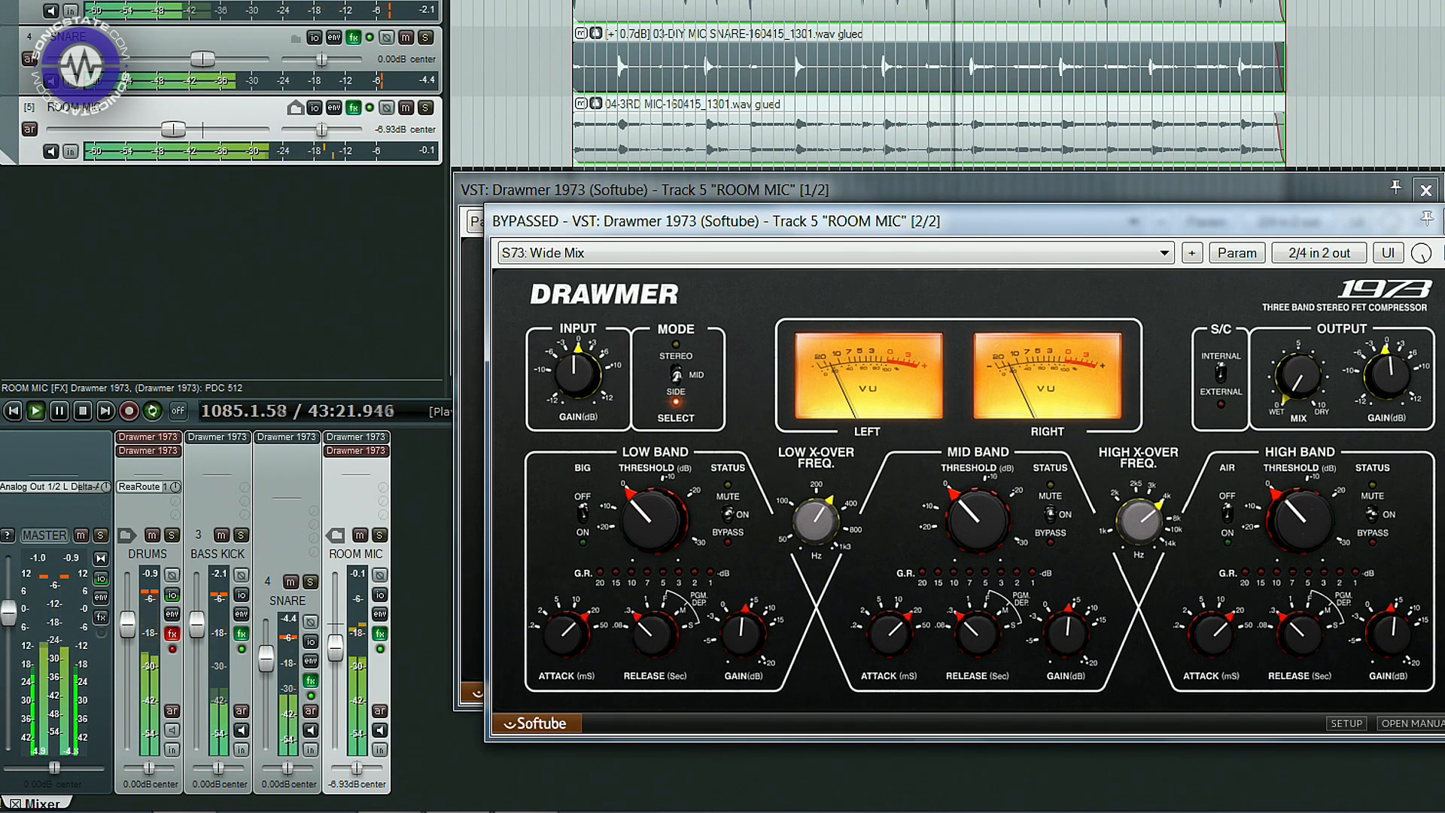
click(1444, 253)
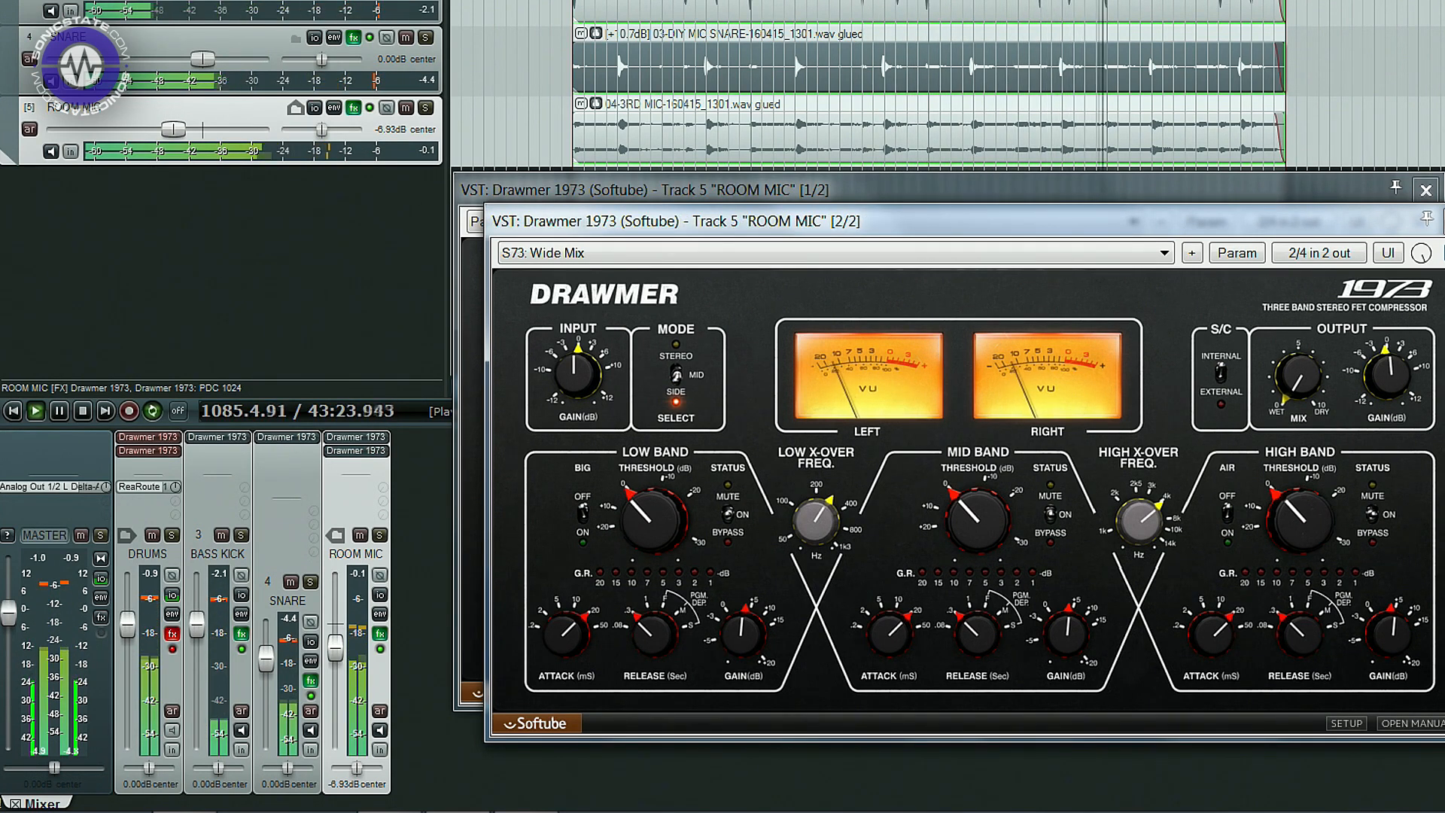
click(369, 108)
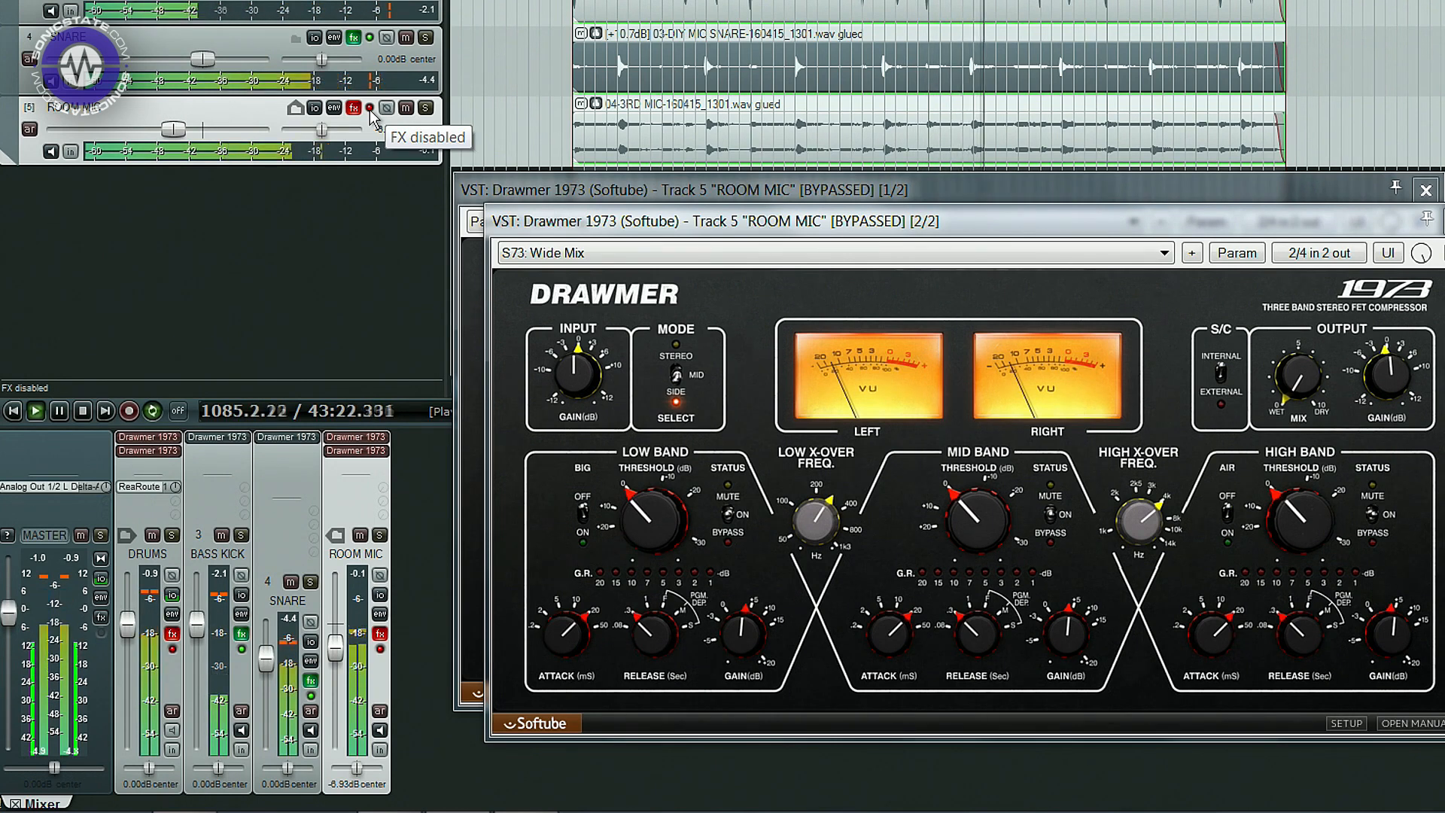
click(369, 109)
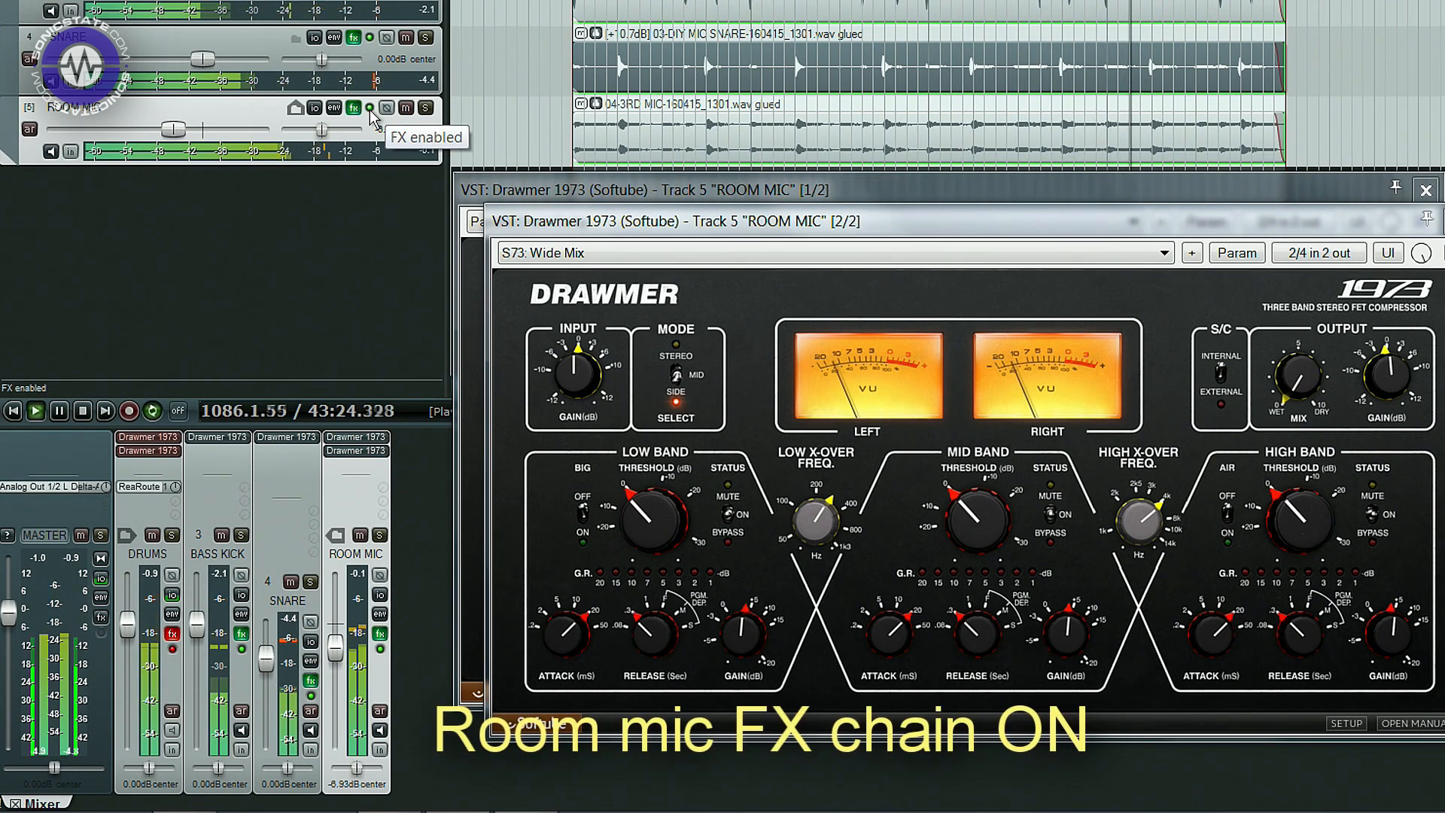
key(space)
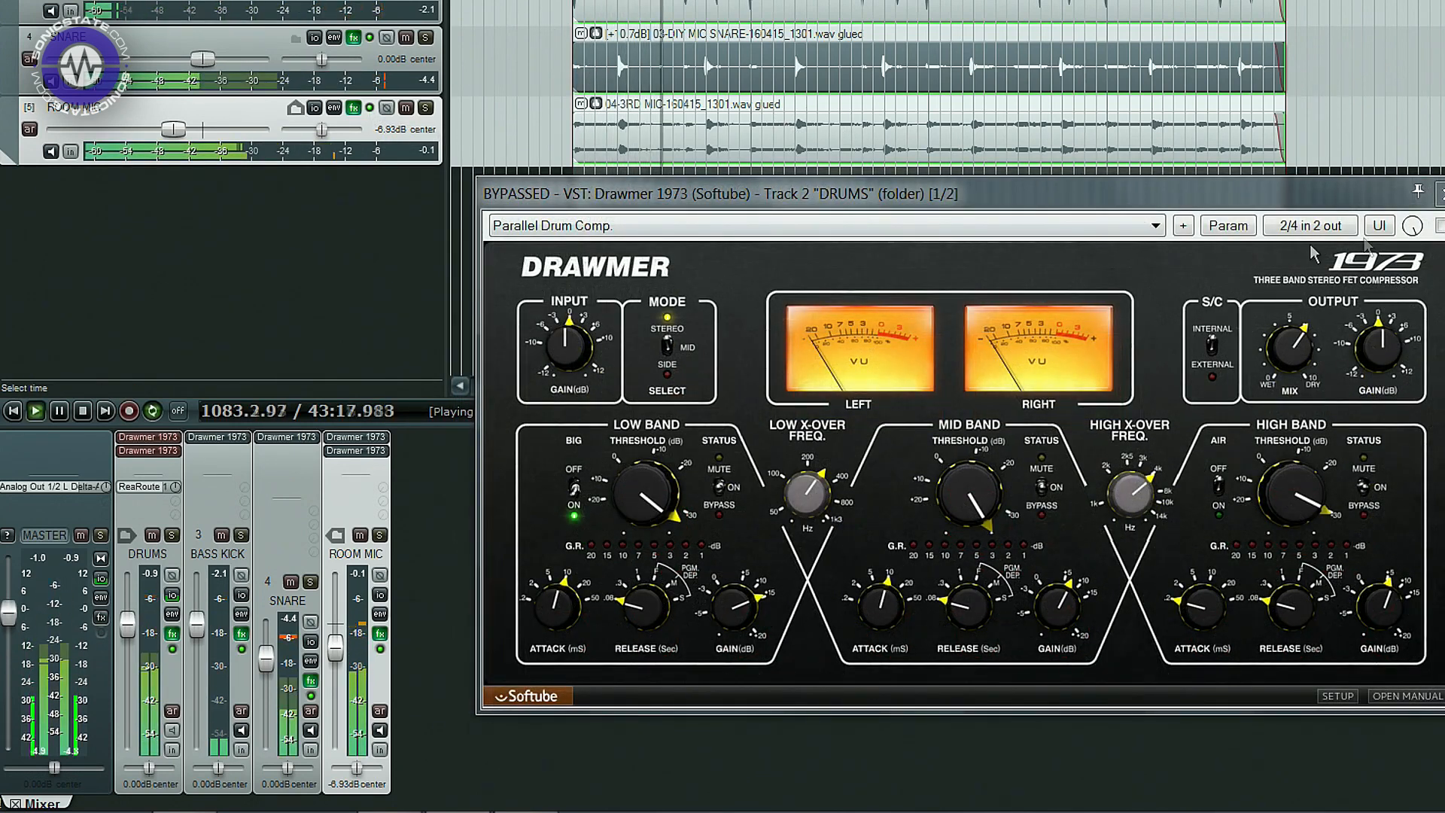
- Enable the DRUMS folder's first Drawmer 1973 with the Parallel Drum Comp. preset and set a fast 0.08 s release in the high band
click(1439, 226)
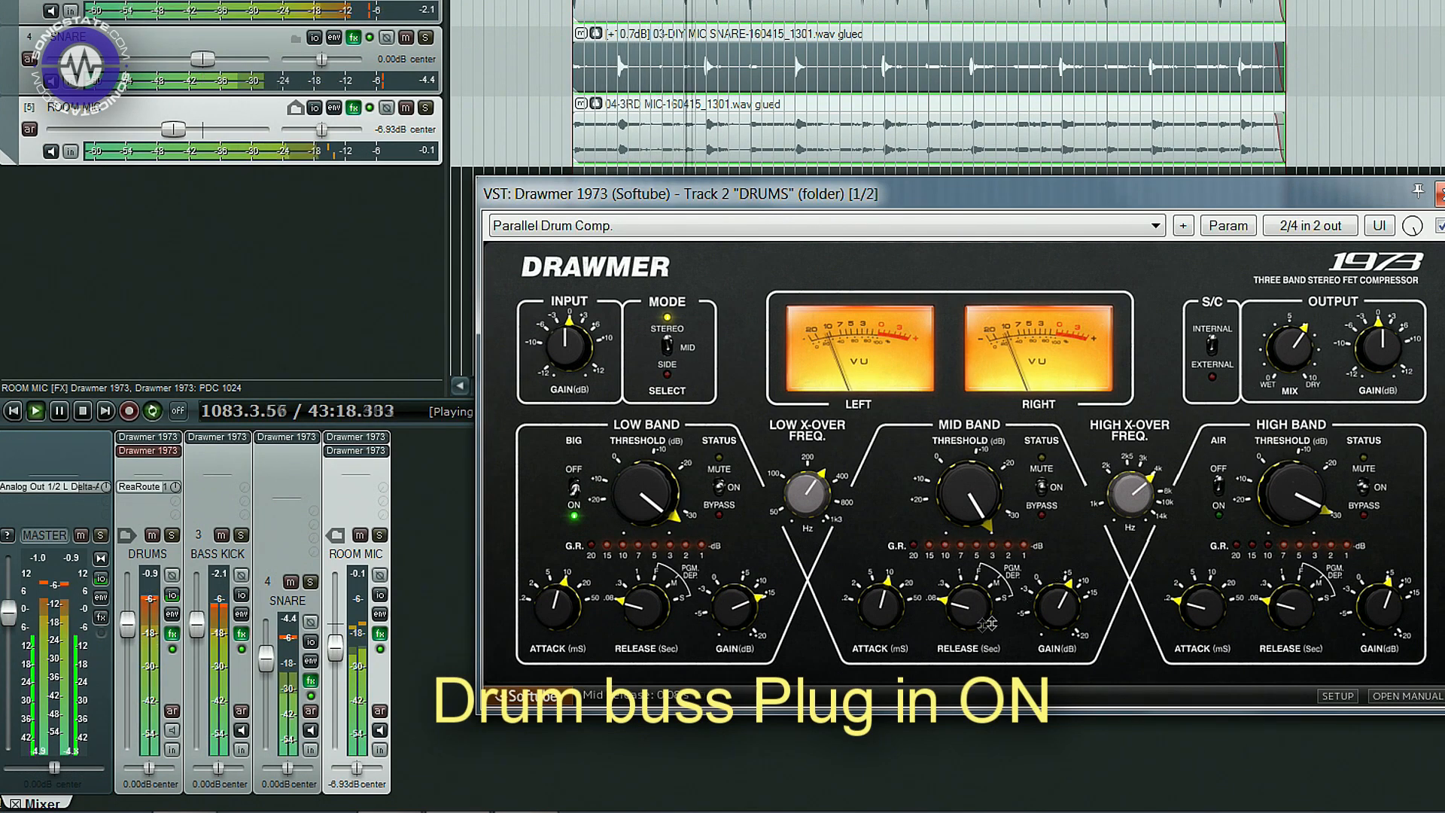
drag(965, 610, 972, 647)
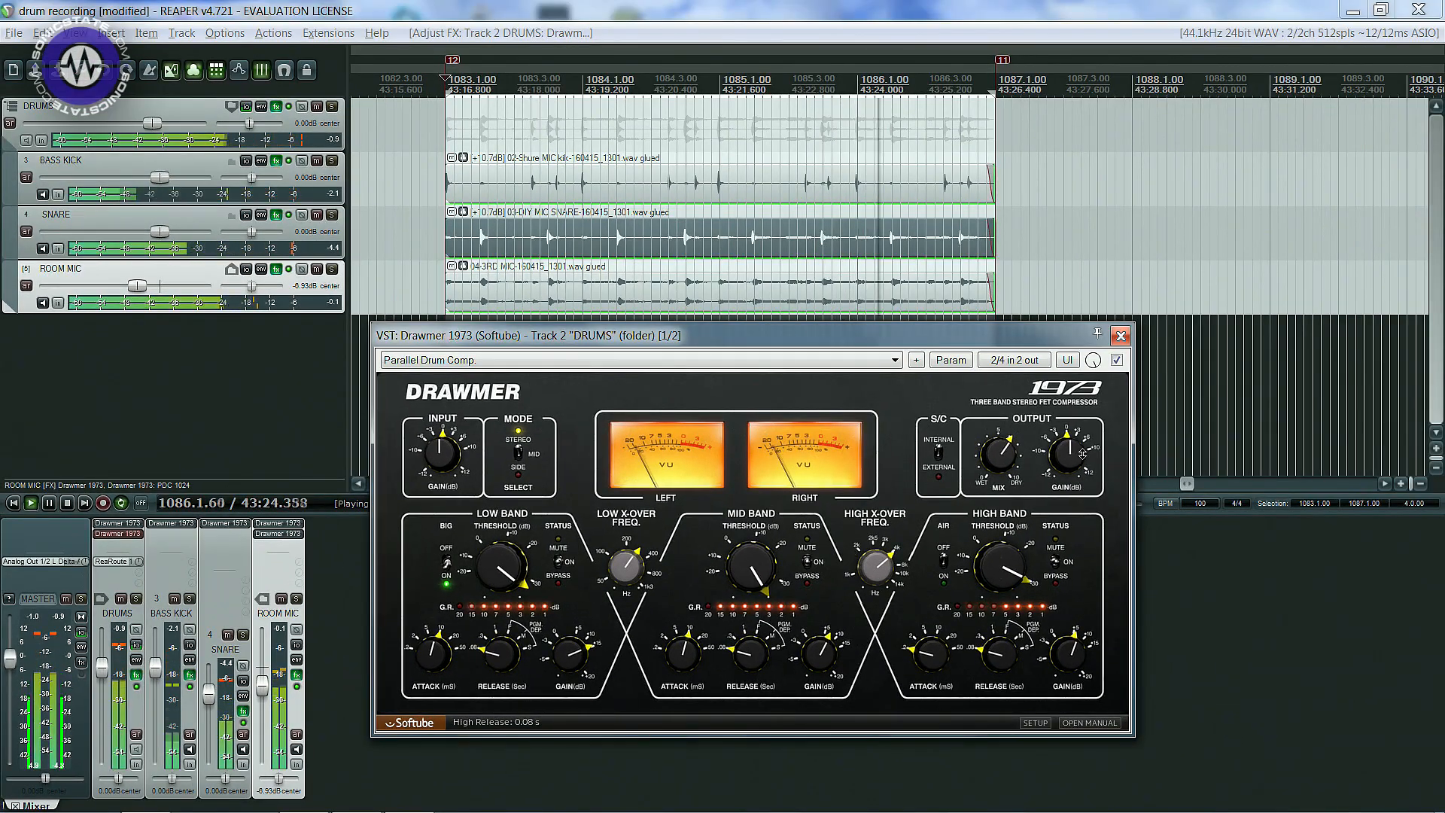
- Sweep the DRUMS compressor's wet/dry mix between wet and dry, settle it at 6.6, and set the output gain to -1.3 dB
drag(997, 455, 1005, 531)
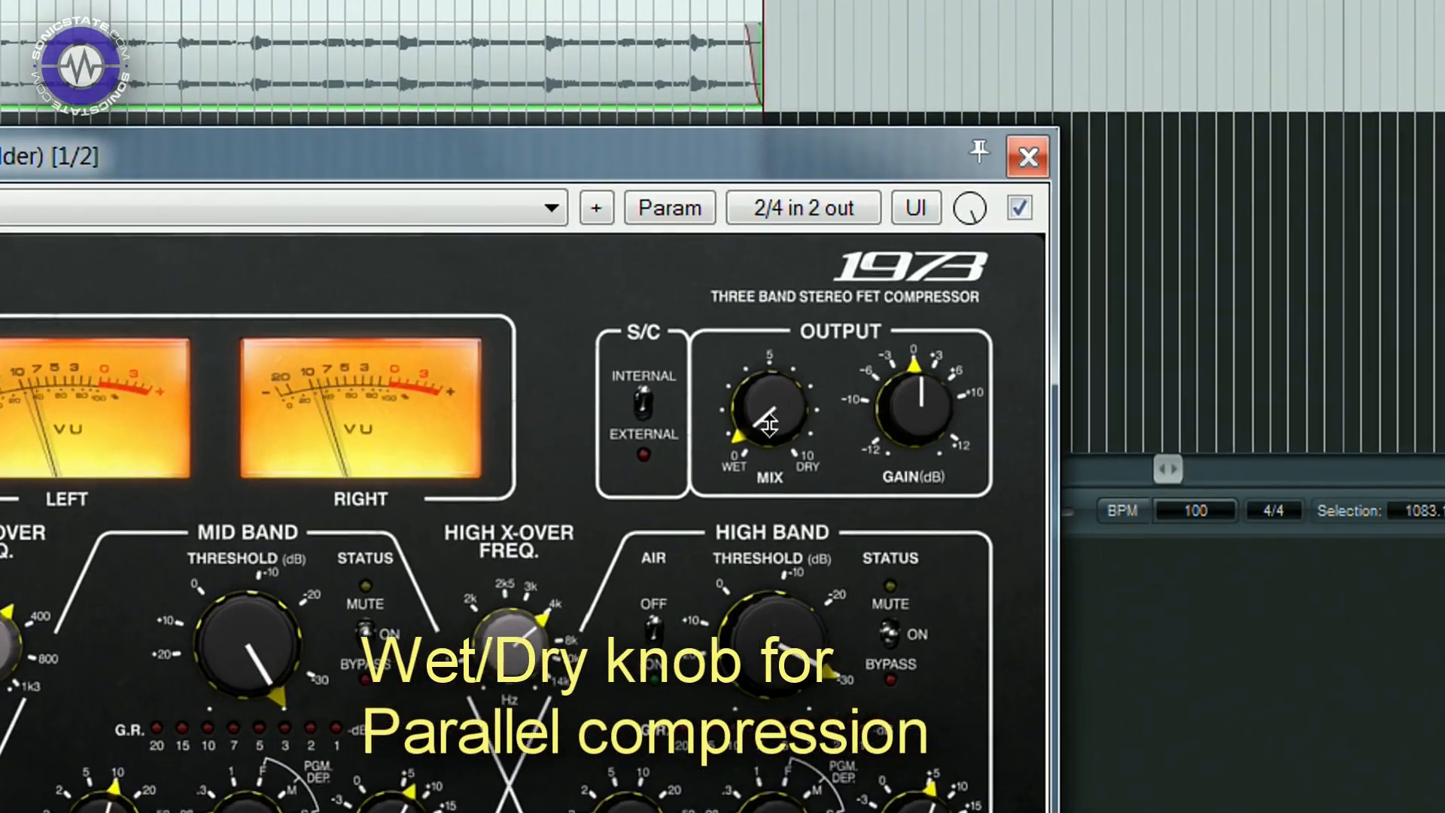
drag(823, 423, 819, 407)
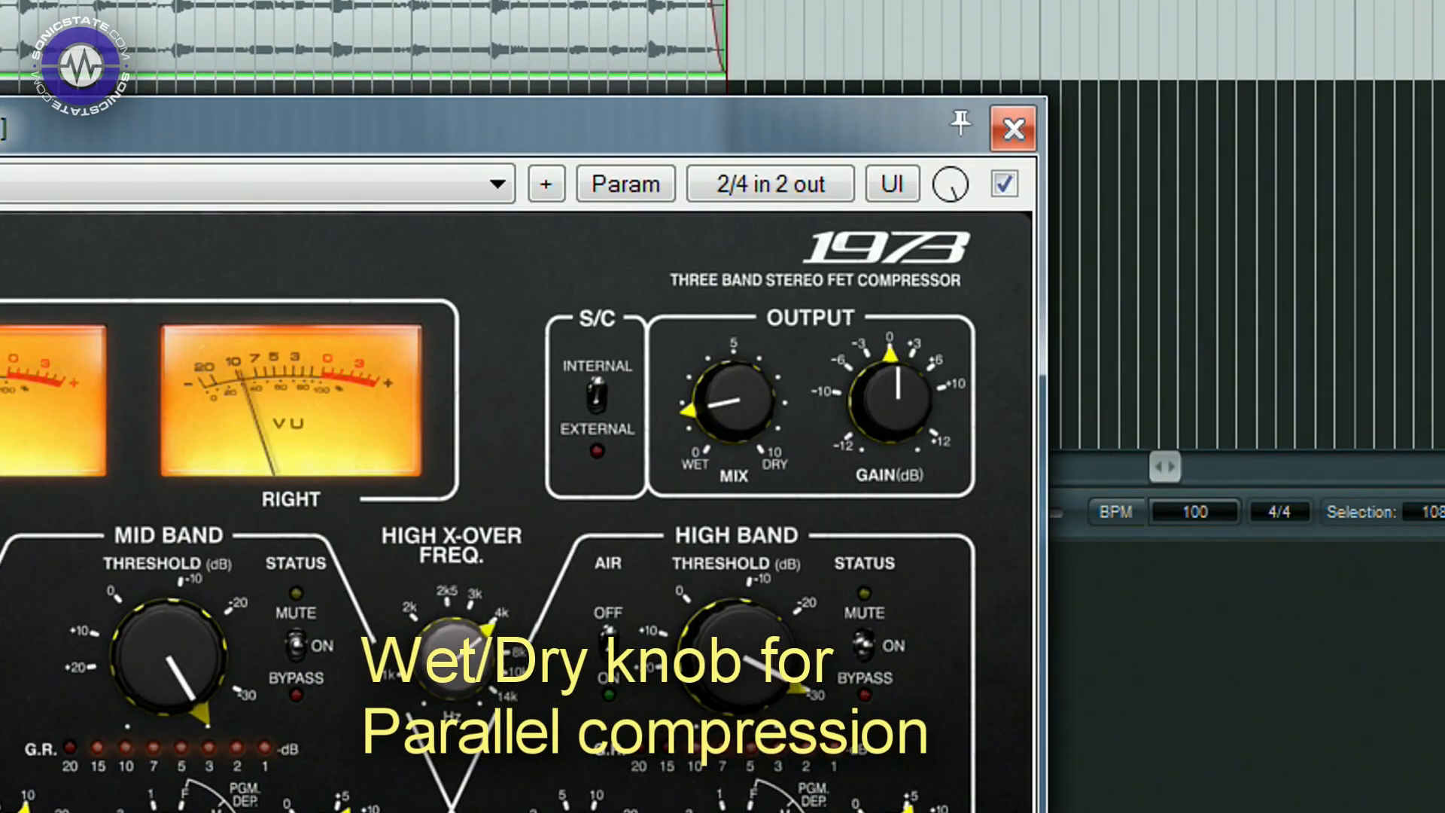
drag(745, 382, 748, 68)
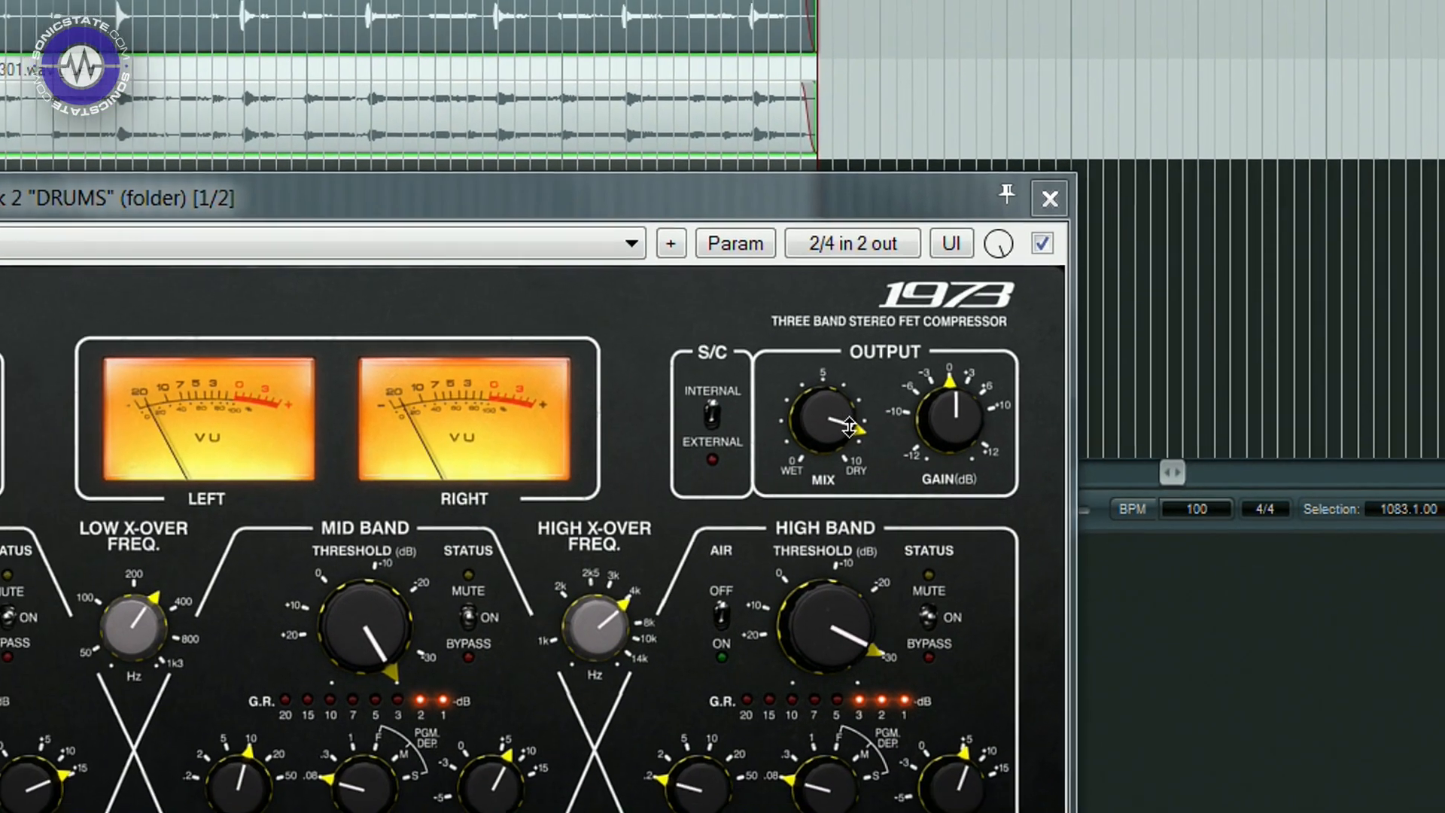
drag(761, 406, 762, 450)
drag(888, 464, 889, 495)
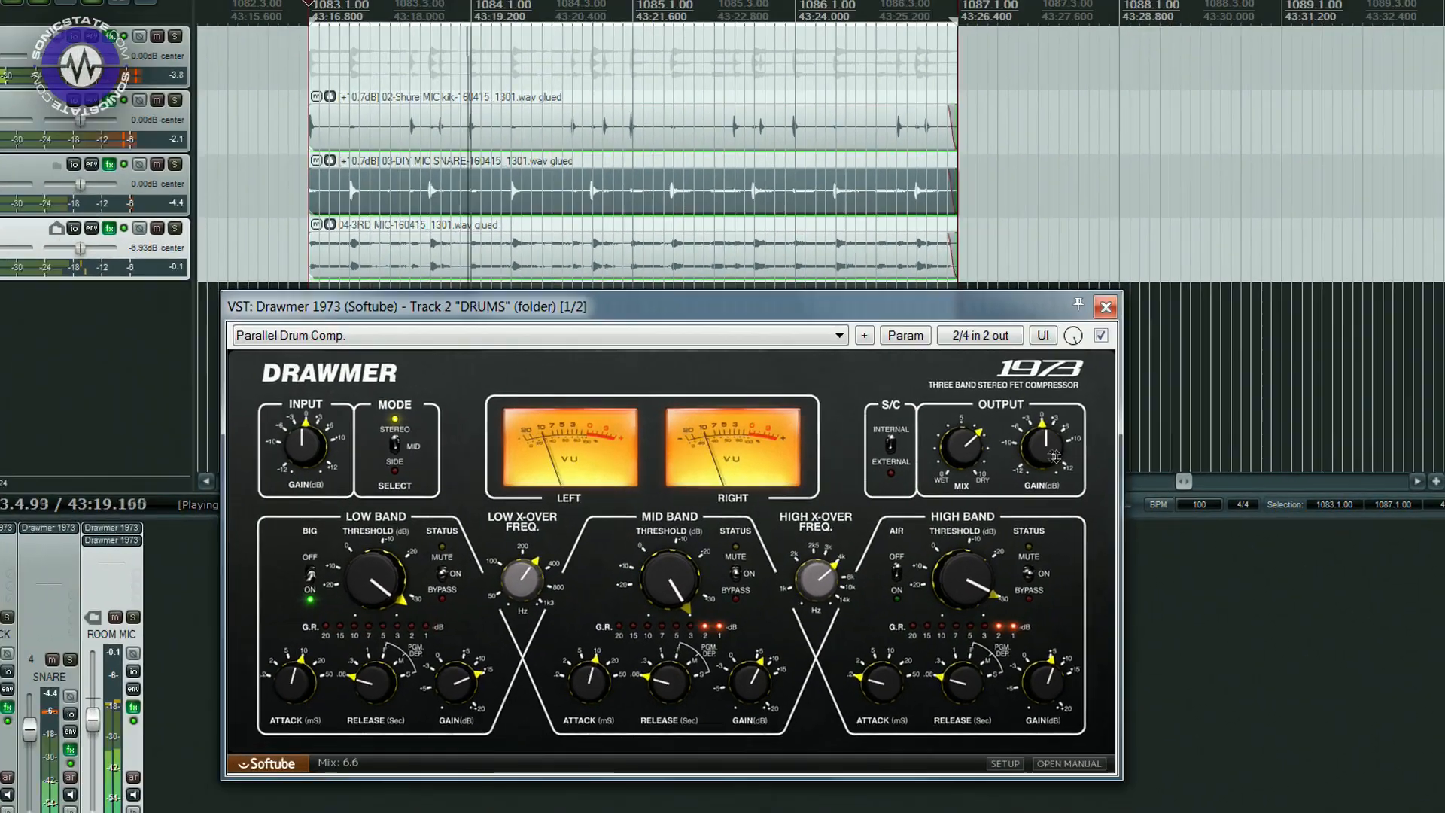
drag(987, 432, 986, 446)
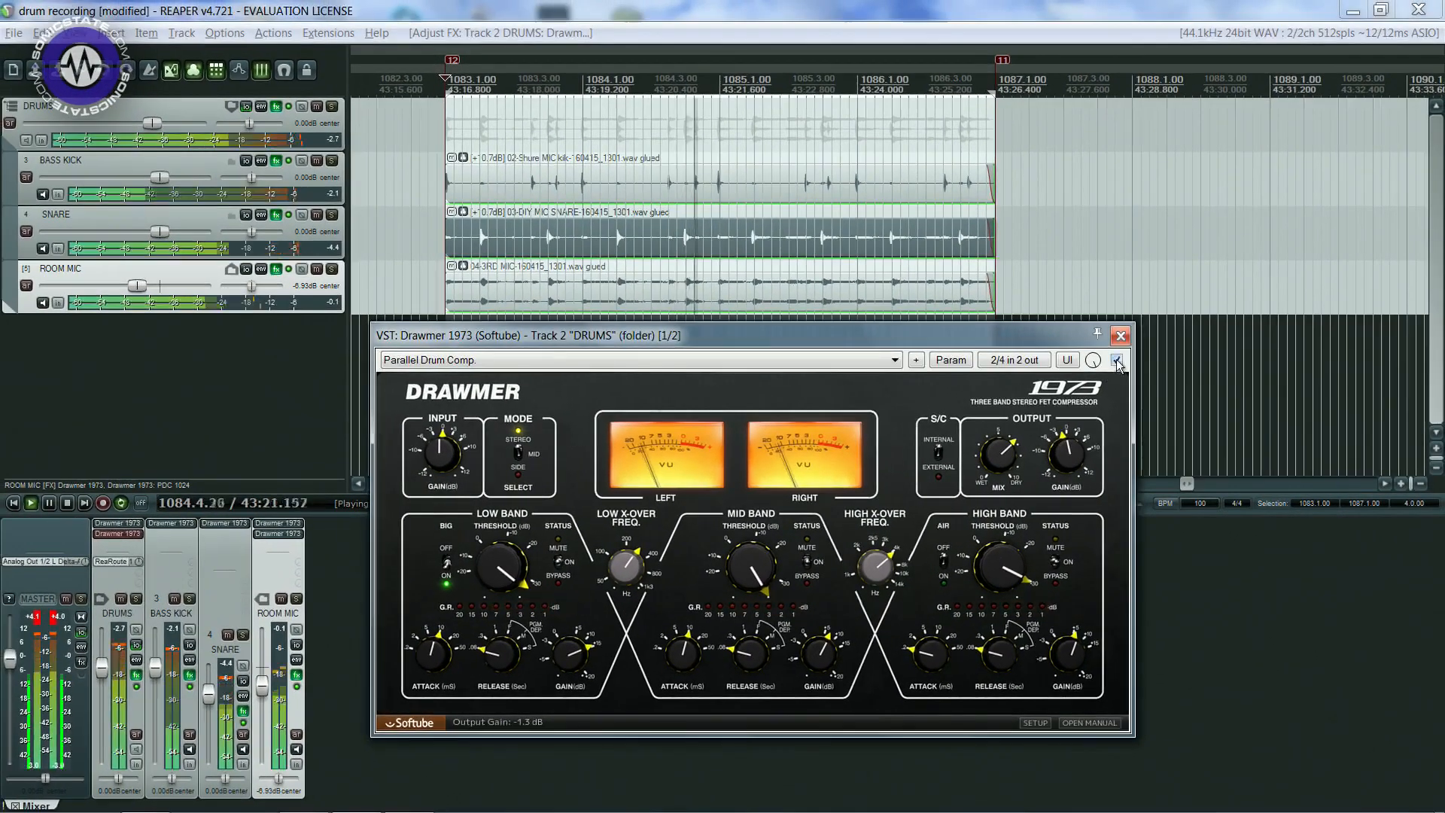
- Compare the mix with the DRUMS parallel compressor bypassed and on, and open and enable the folder's second Drawmer 1973 with the Wide Mix preset
click(1117, 360)
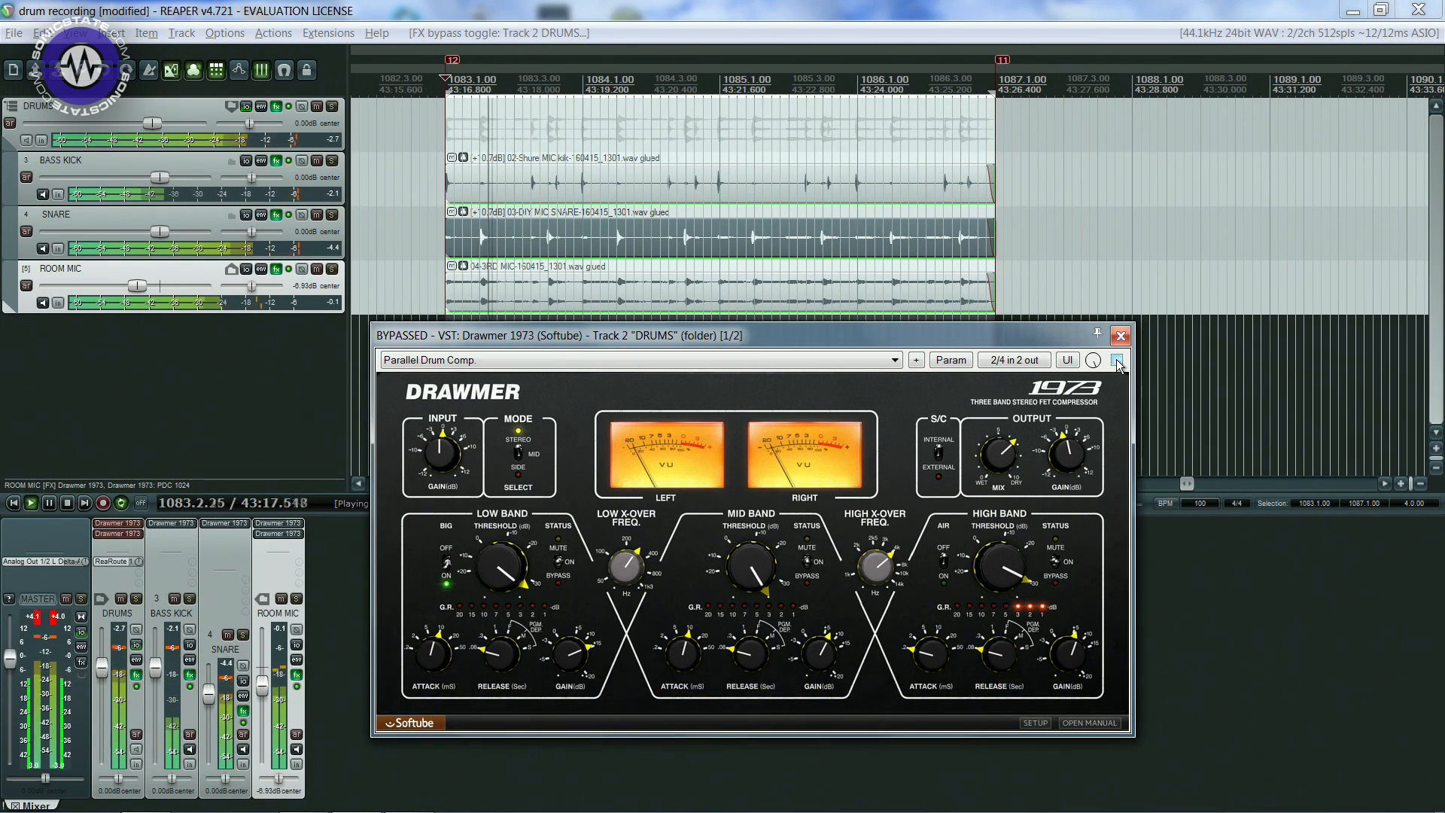
click(1117, 360)
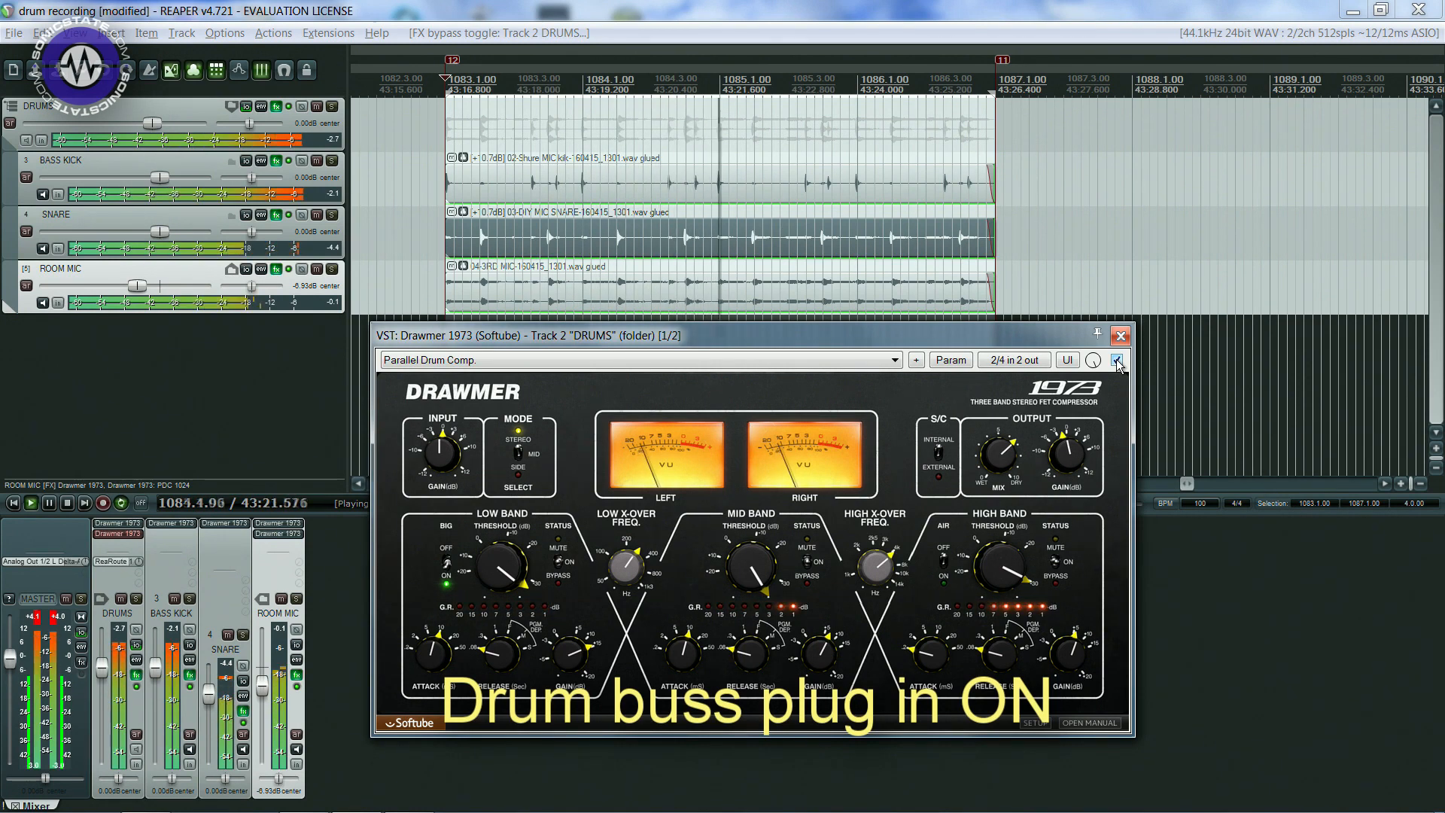
click(125, 534)
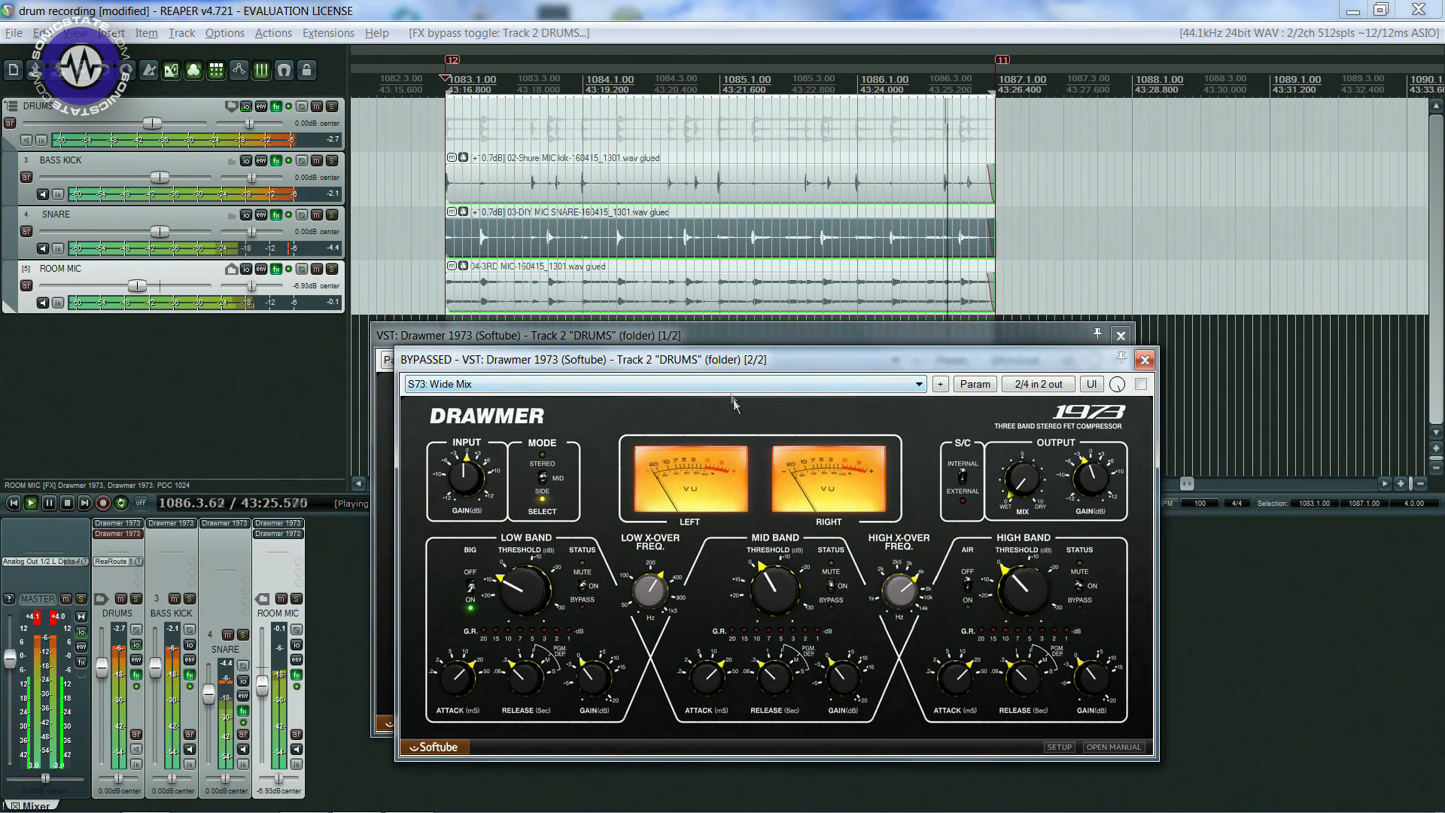
click(1140, 385)
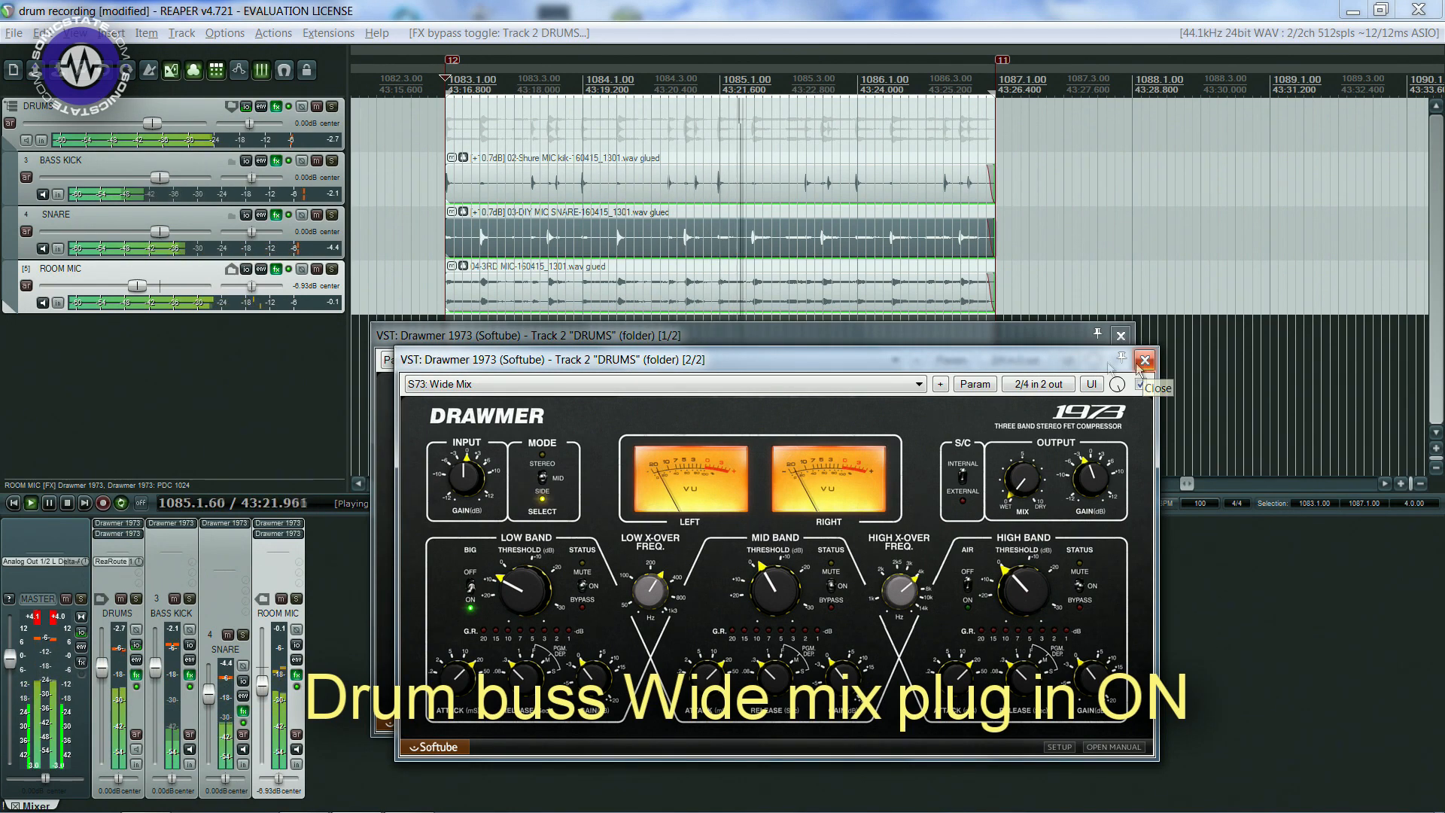
- Compare the drum mix with the DRUMS FX chain off and with all tracks' FX chains off and on, and stop playback
click(287, 105)
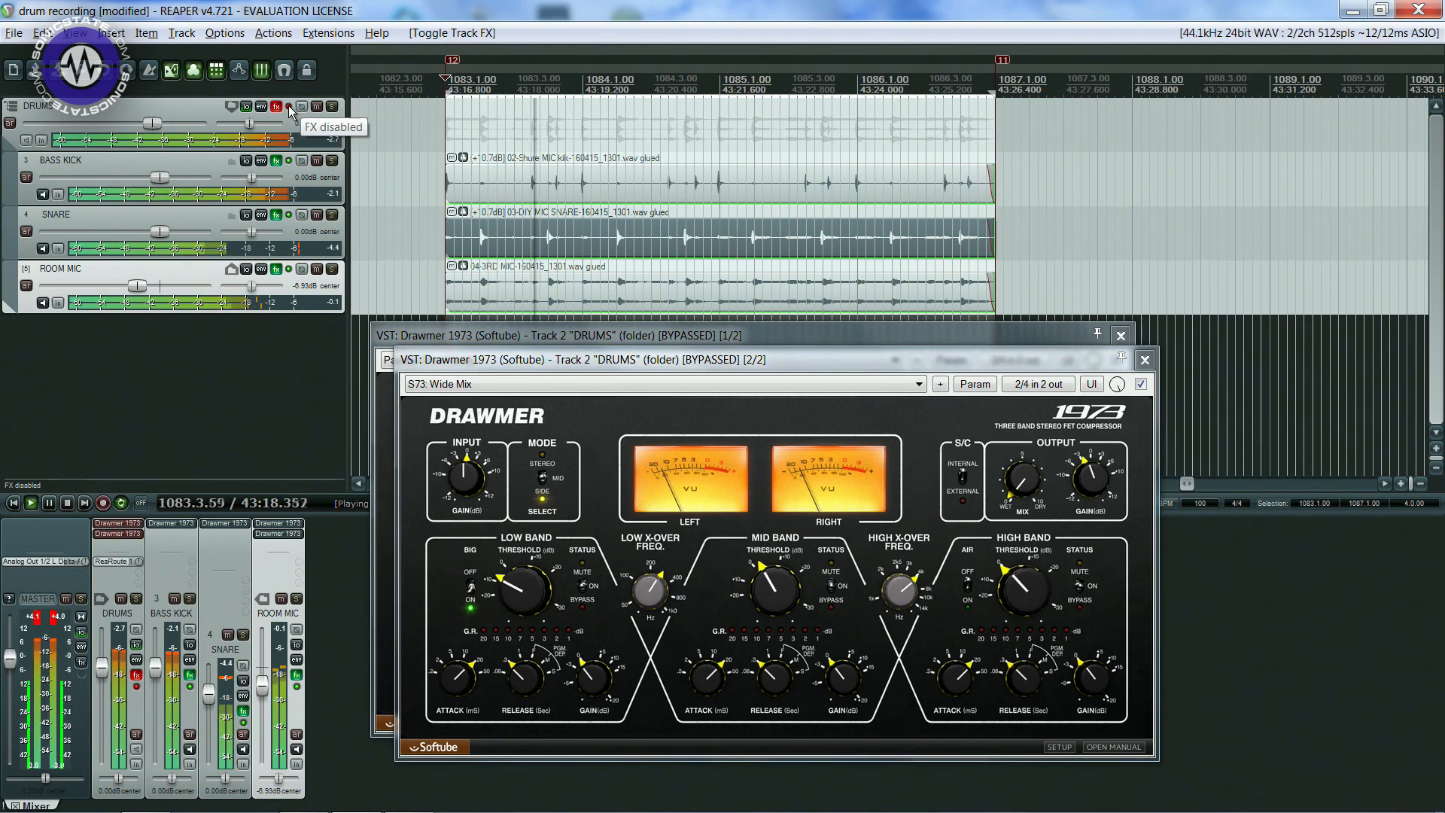
ctrl+click(288, 106)
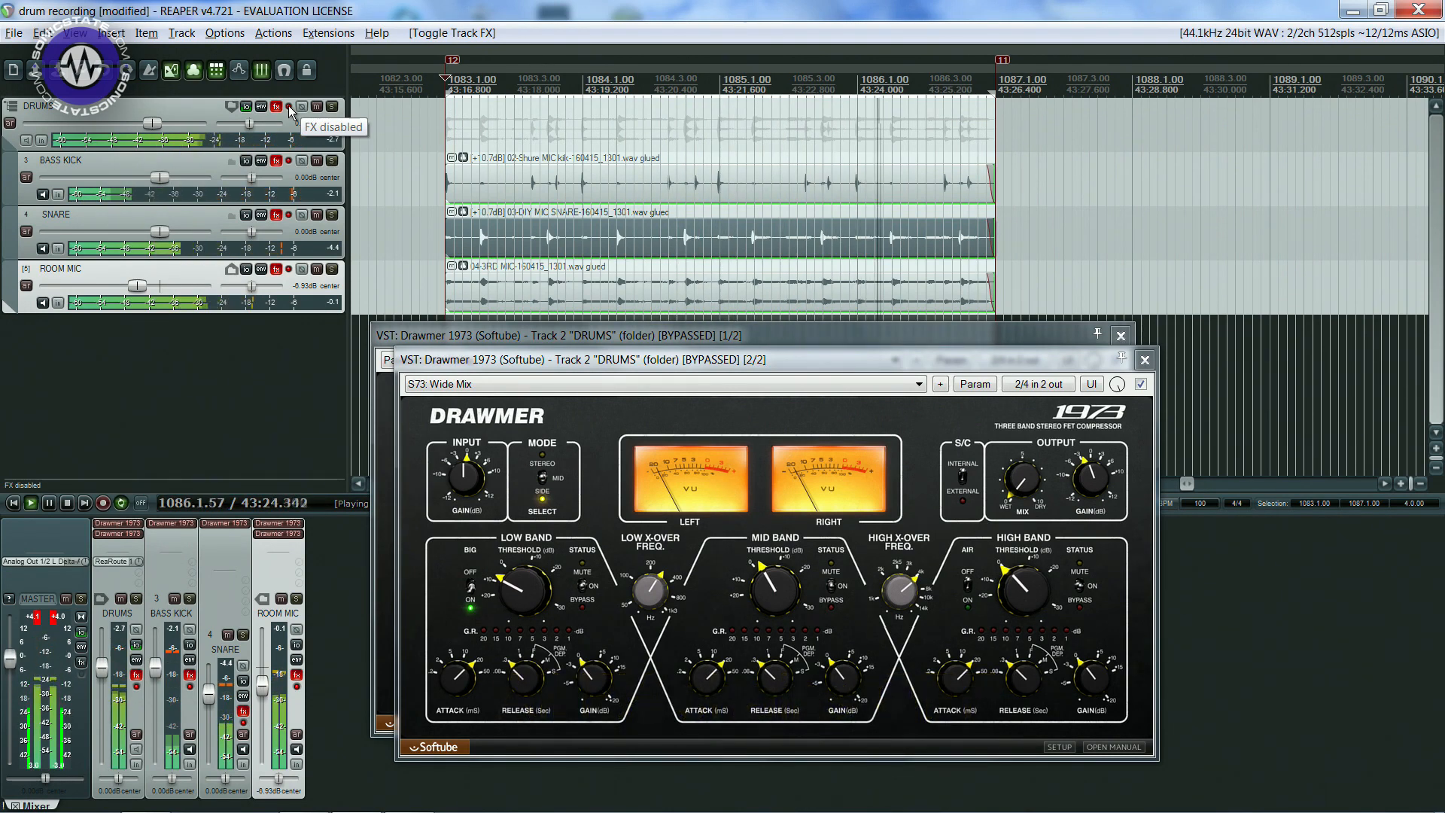
ctrl+click(287, 106)
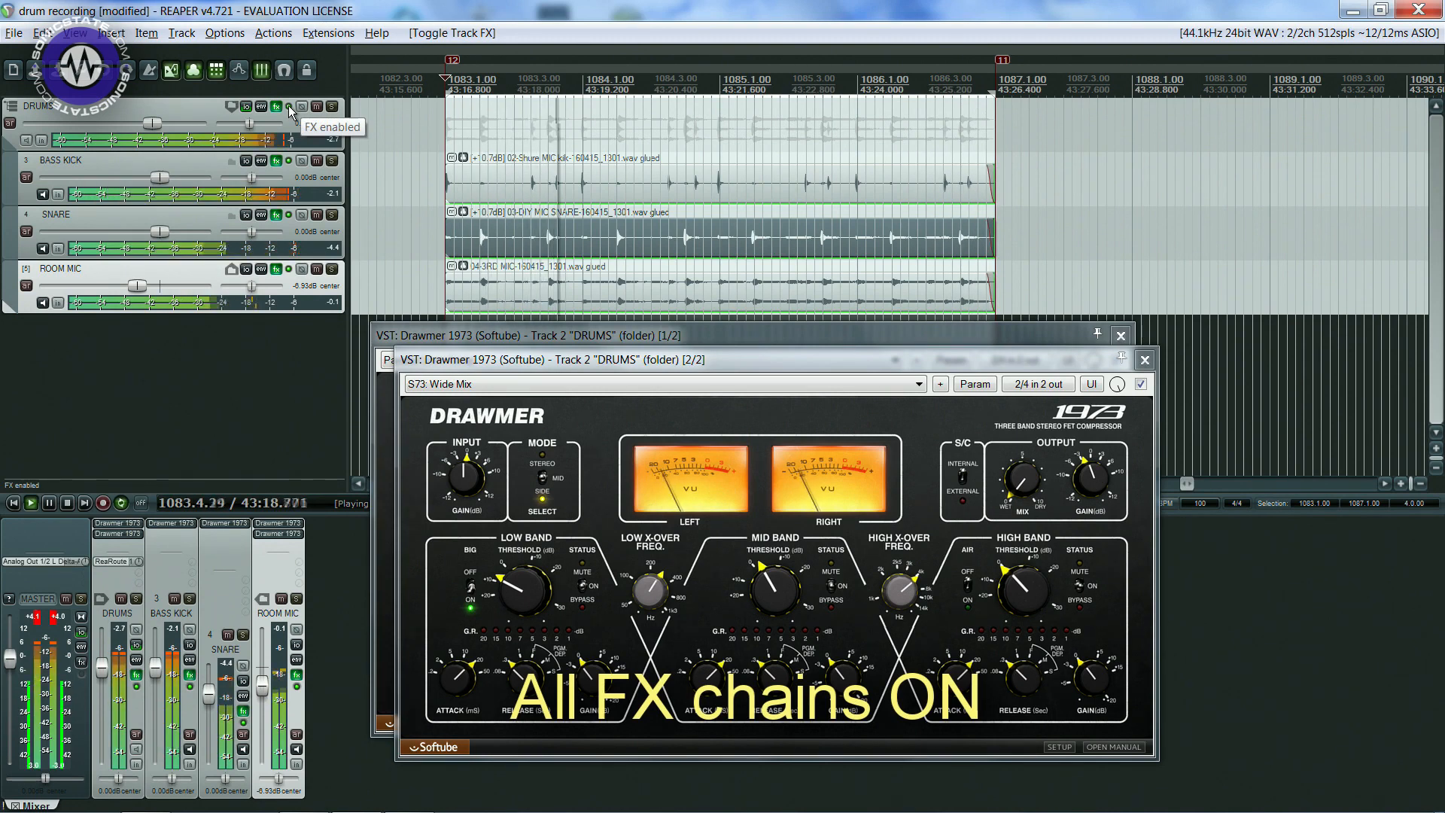
ctrl+click(287, 106)
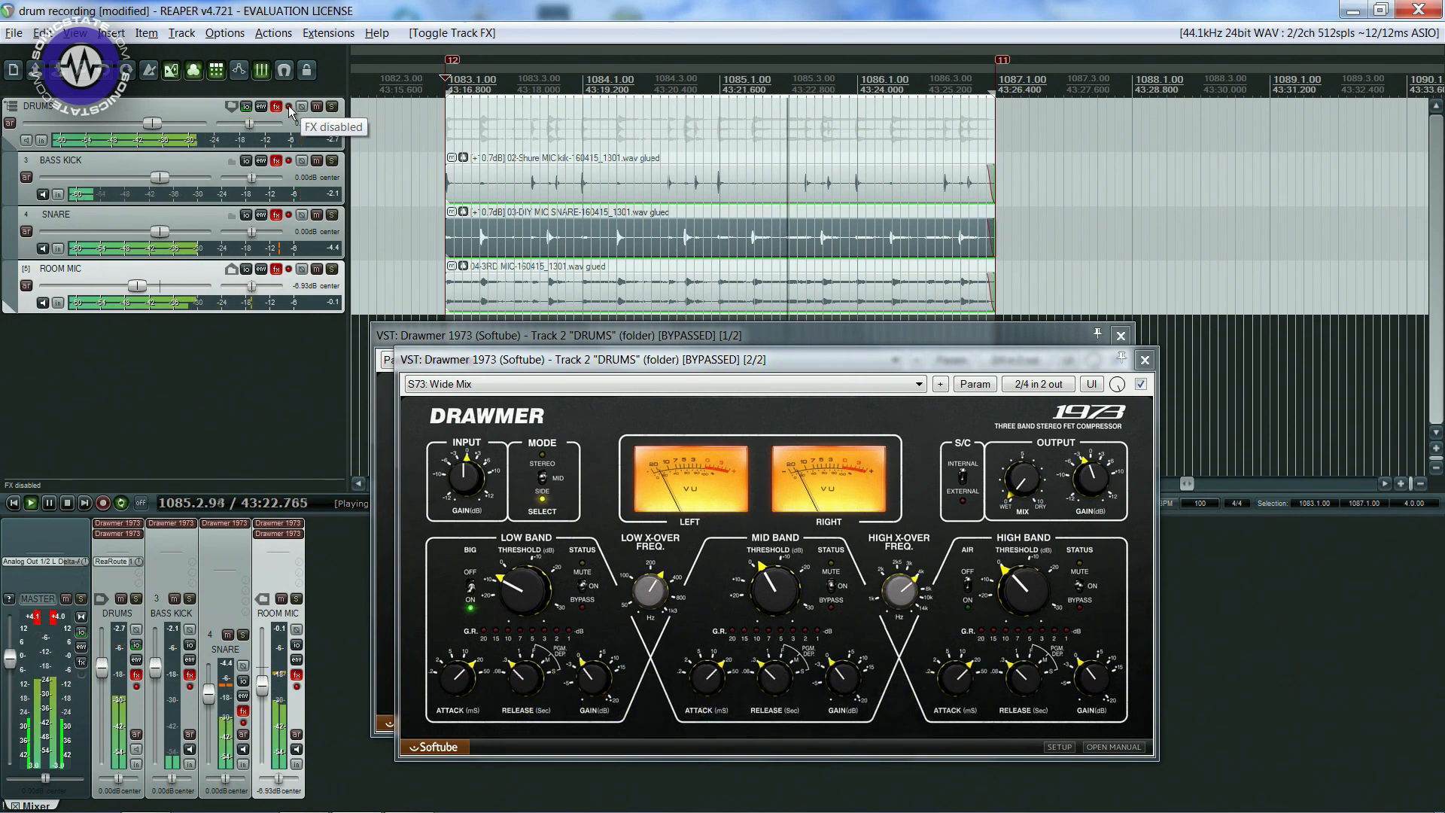
ctrl+click(288, 105)
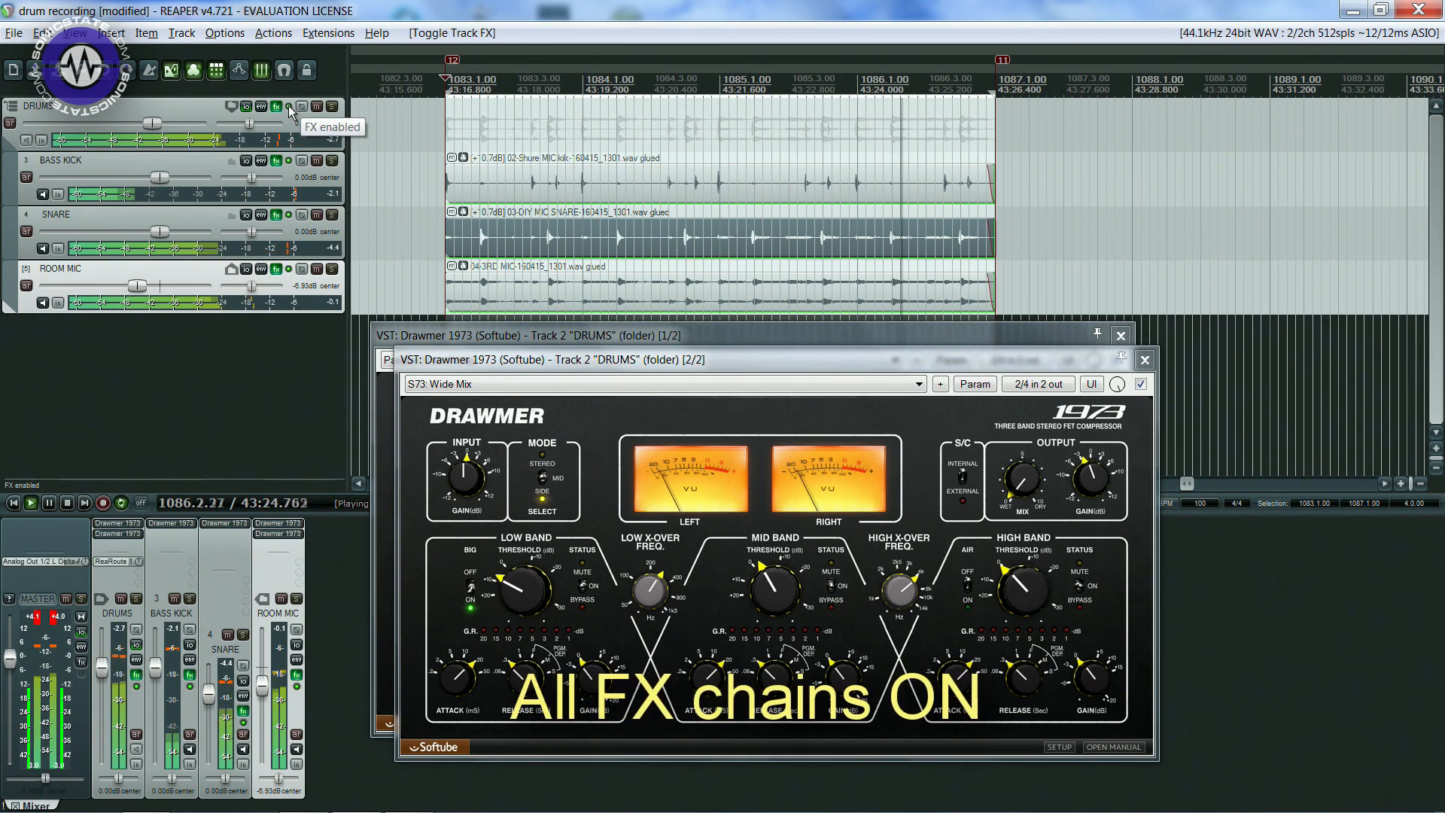
key(space)
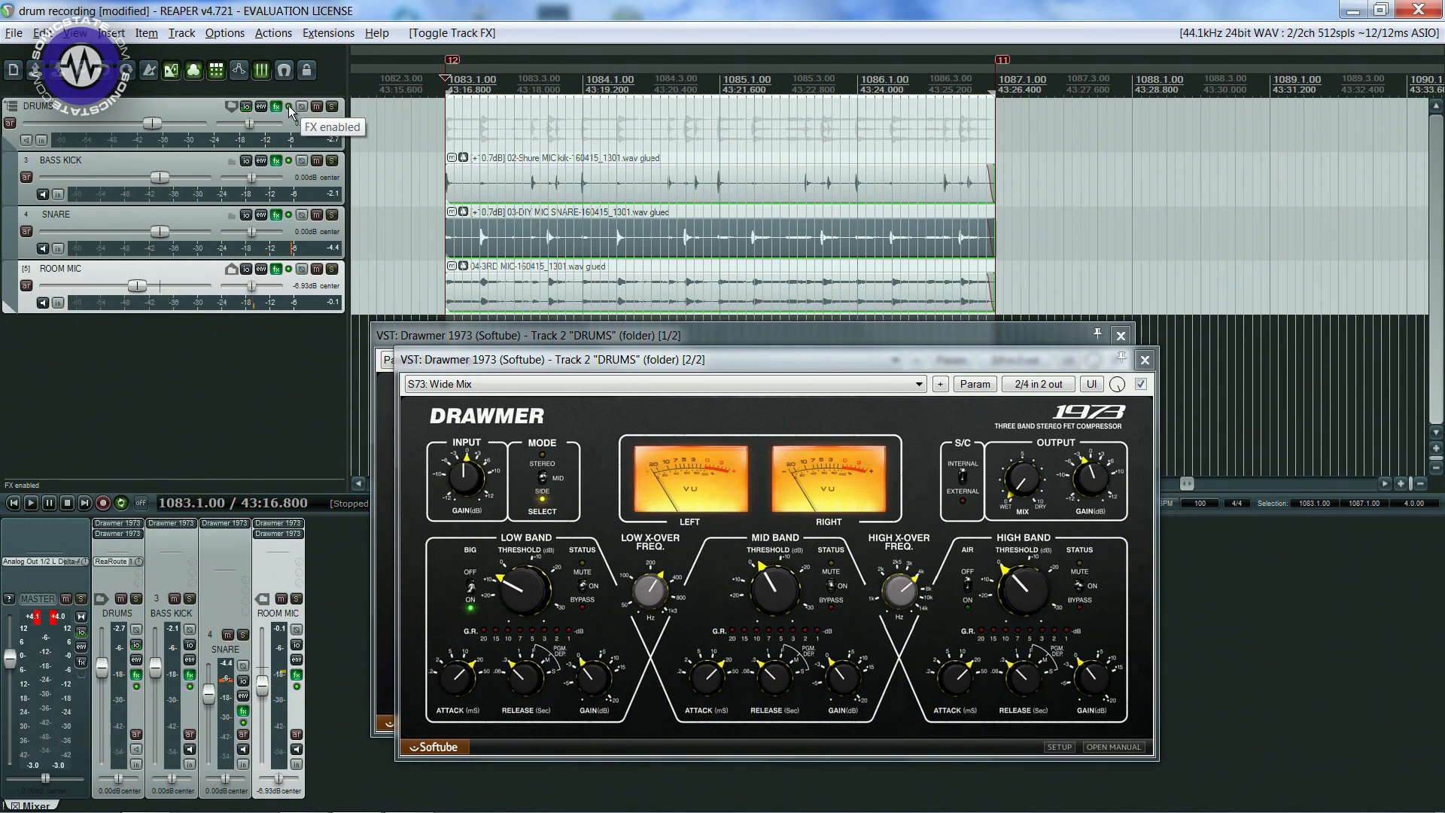